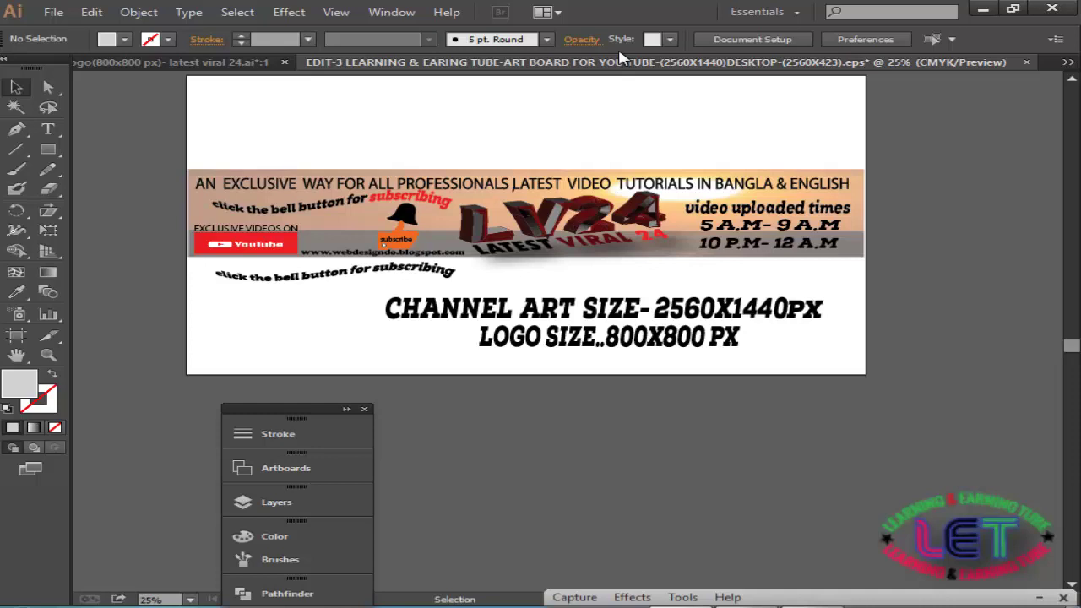
Scale up the 'LOGO SIZE..800X800 PX' line to nearly the channel-art line's width.
scroll(622, 169, down, 1)
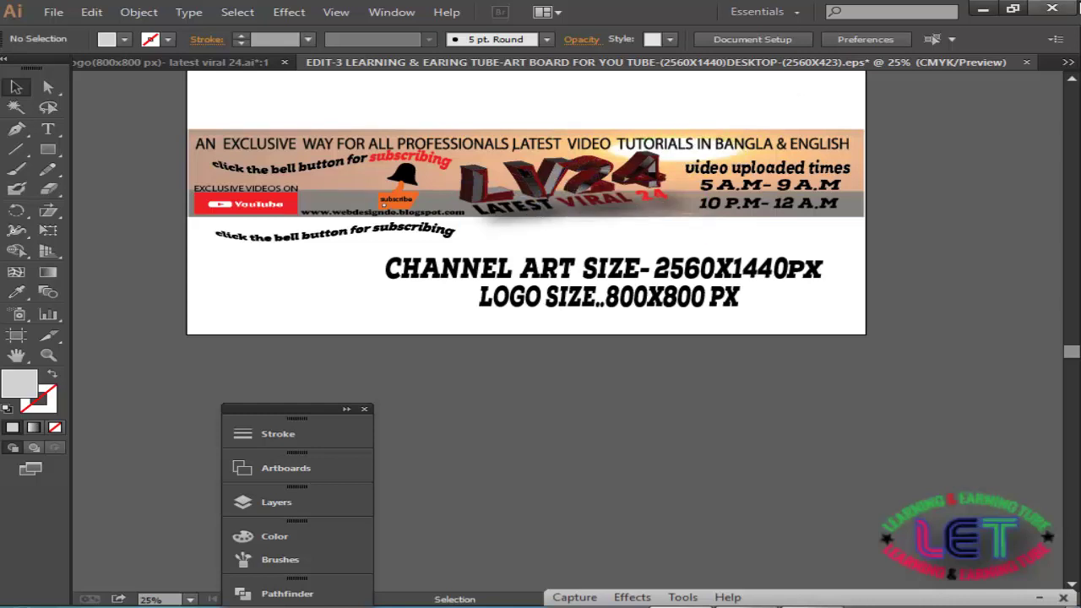
click(494, 310)
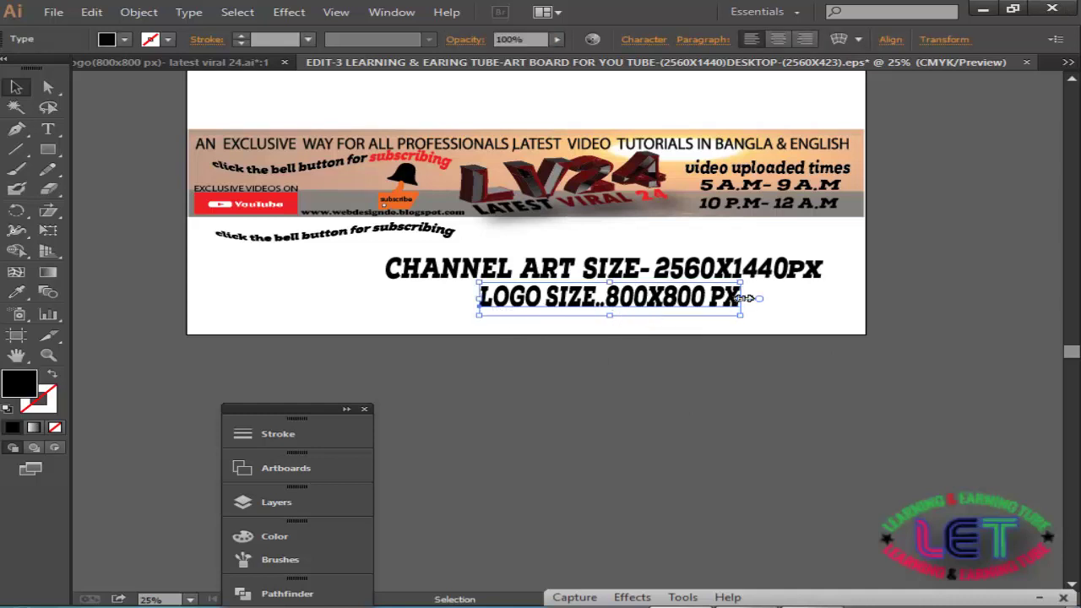
mouse_move(745, 299)
mouse_down()
mouse_move(798, 309)
mouse_move(690, 317)
mouse_up()
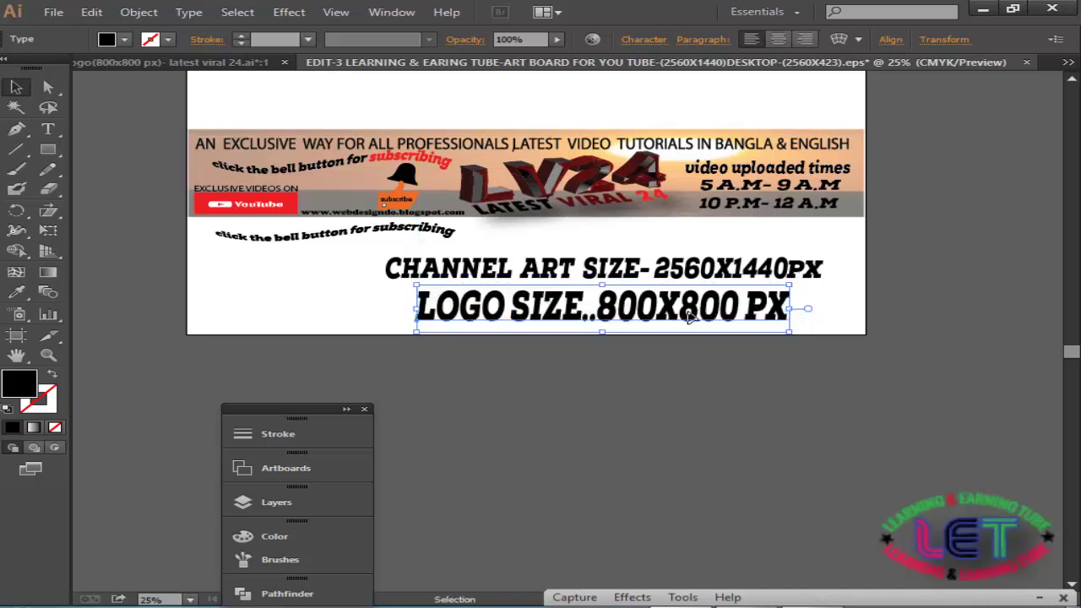
Set up a new 800 × 800 px document named LOGO SIZE.
click(56, 13)
click(85, 33)
text(LOGO)
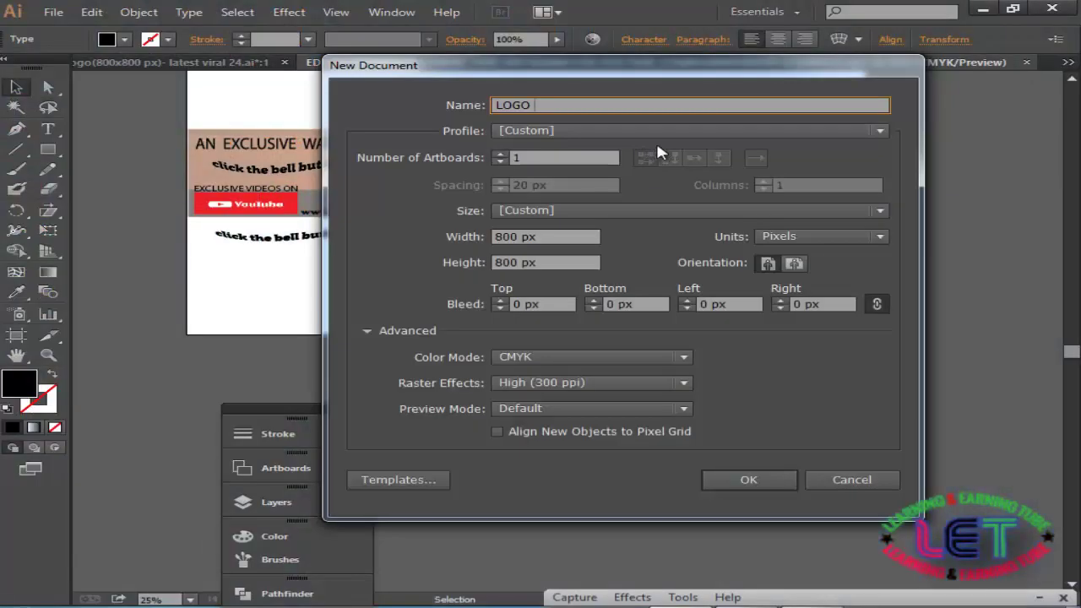
text(SI)
text(ZE)
drag(633, 68, 633, 98)
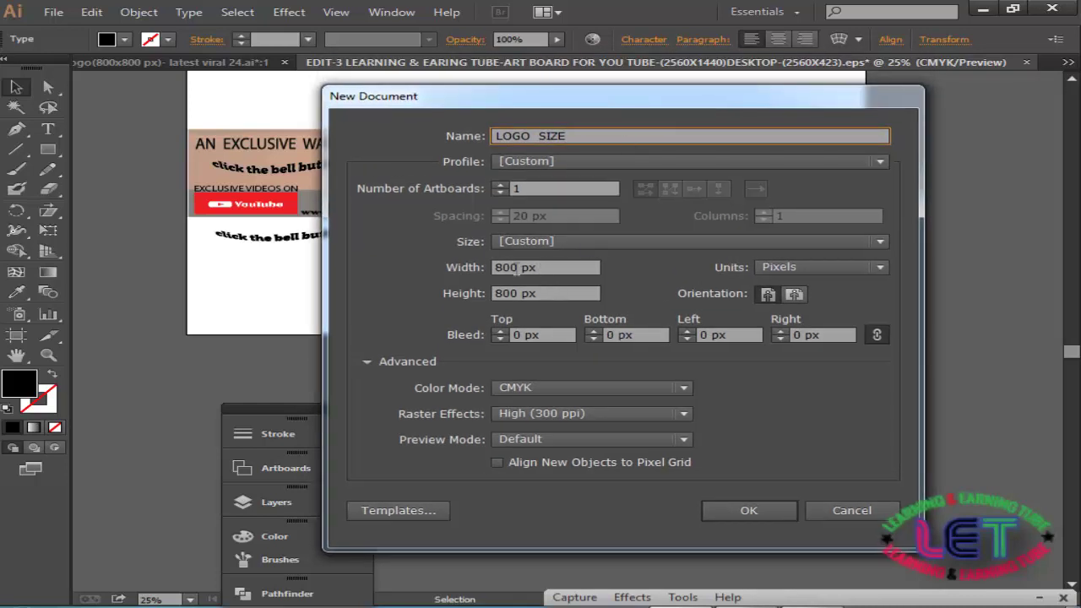
double_click(517, 267)
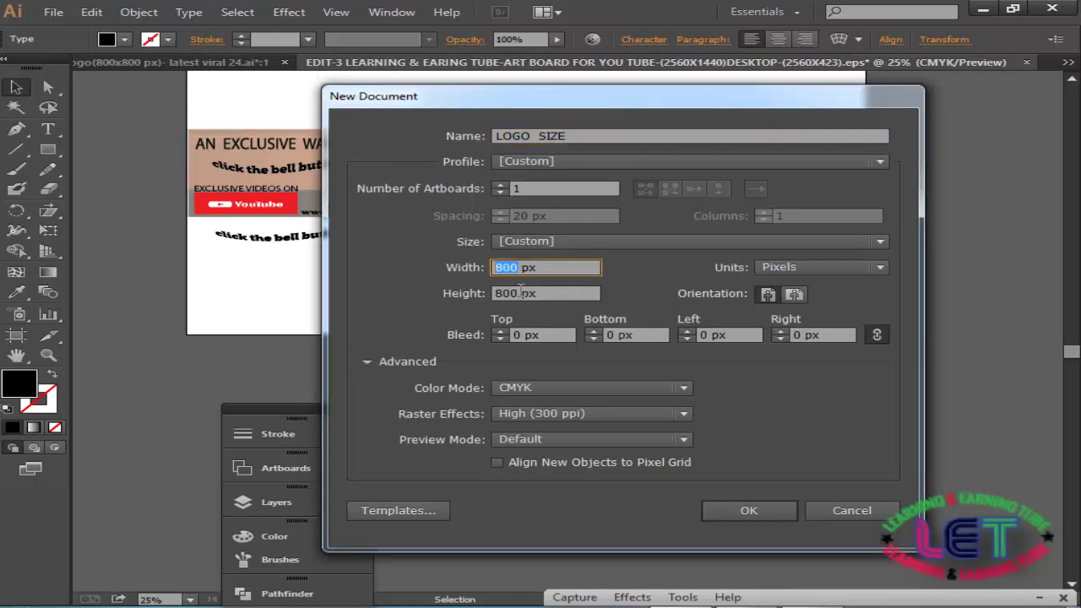
double_click(515, 292)
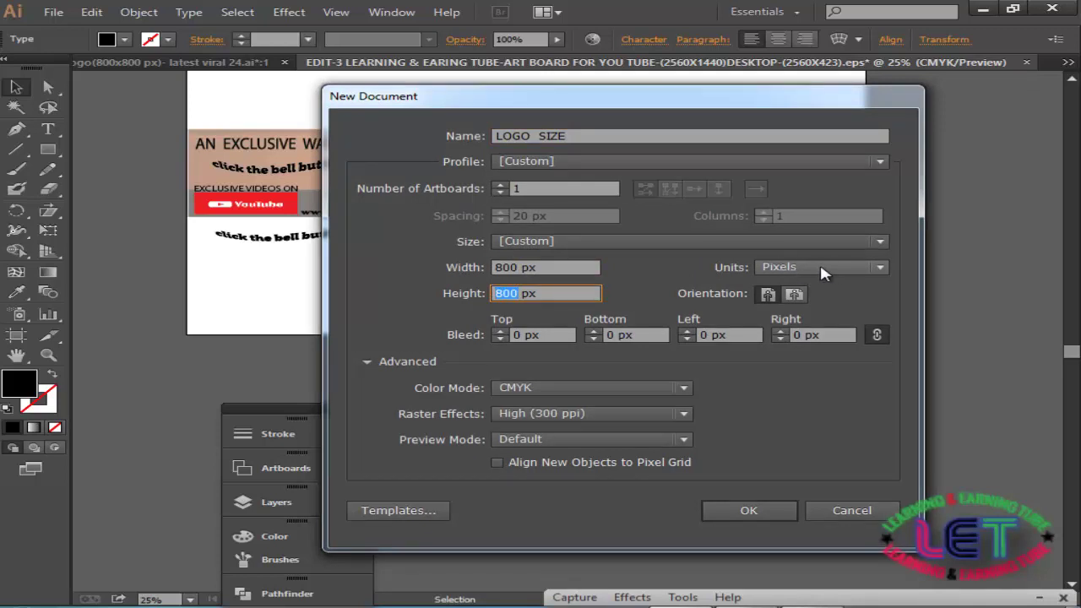
drag(755, 105, 755, 83)
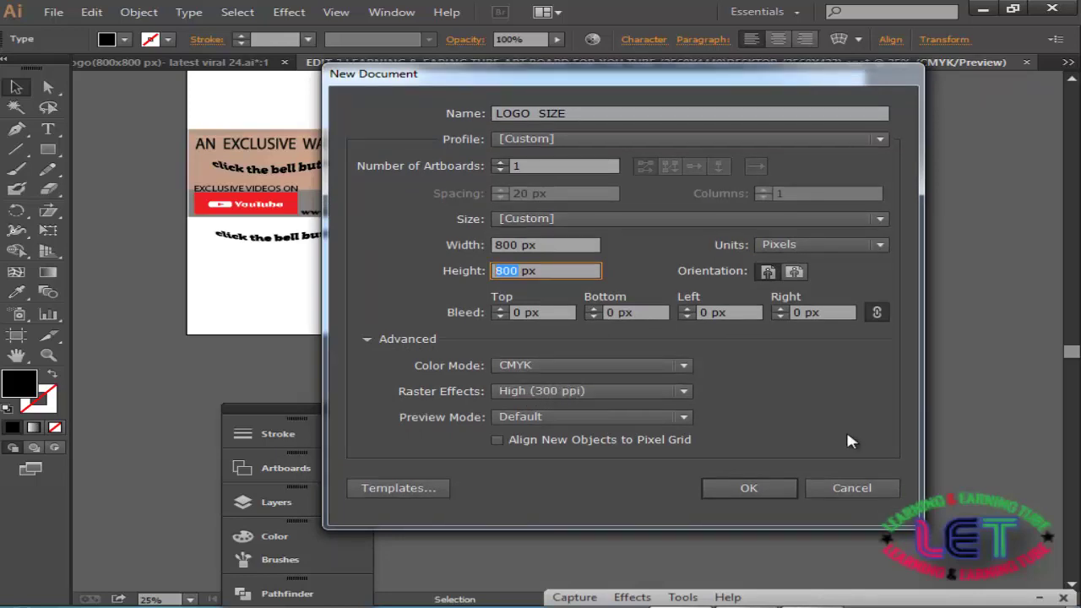
Create the LOGO SIZE document and return to the LATEST VIRALL 24 file.
click(750, 489)
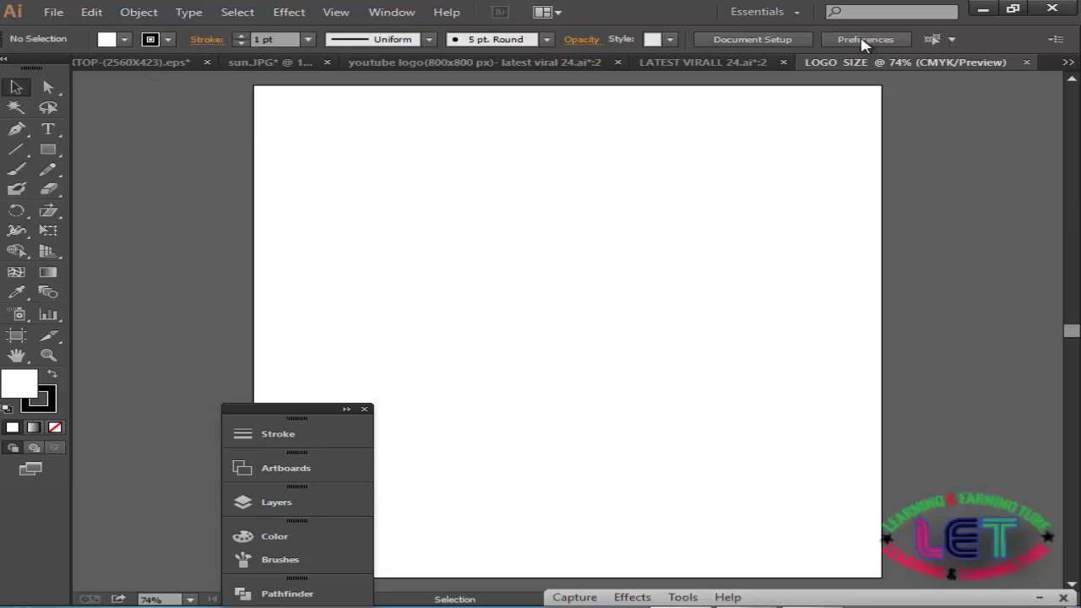
click(709, 62)
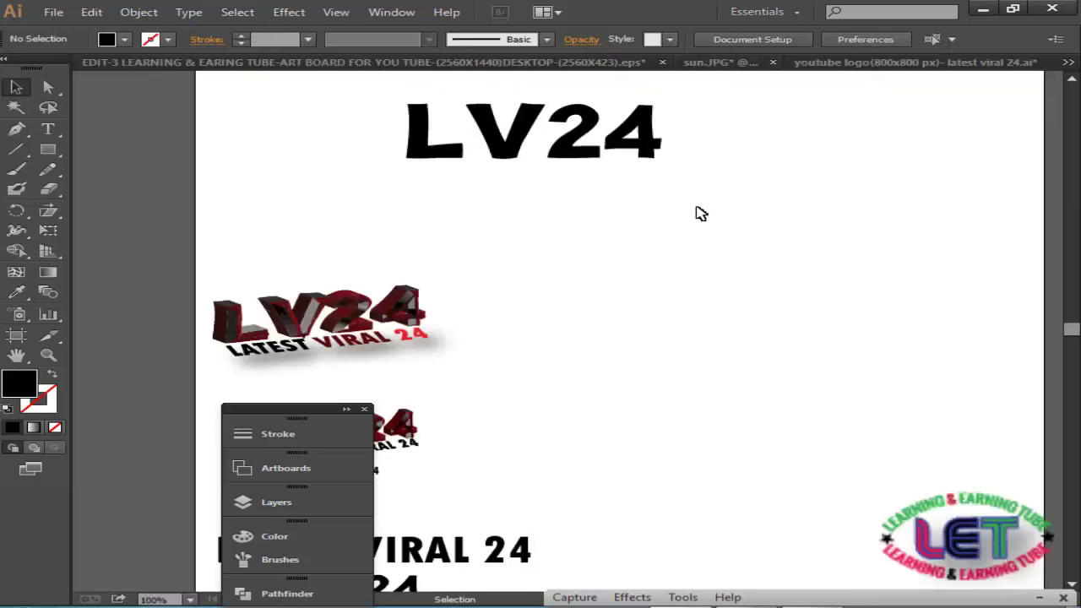
scroll(594, 314, down, 1)
drag(313, 414, 199, 428)
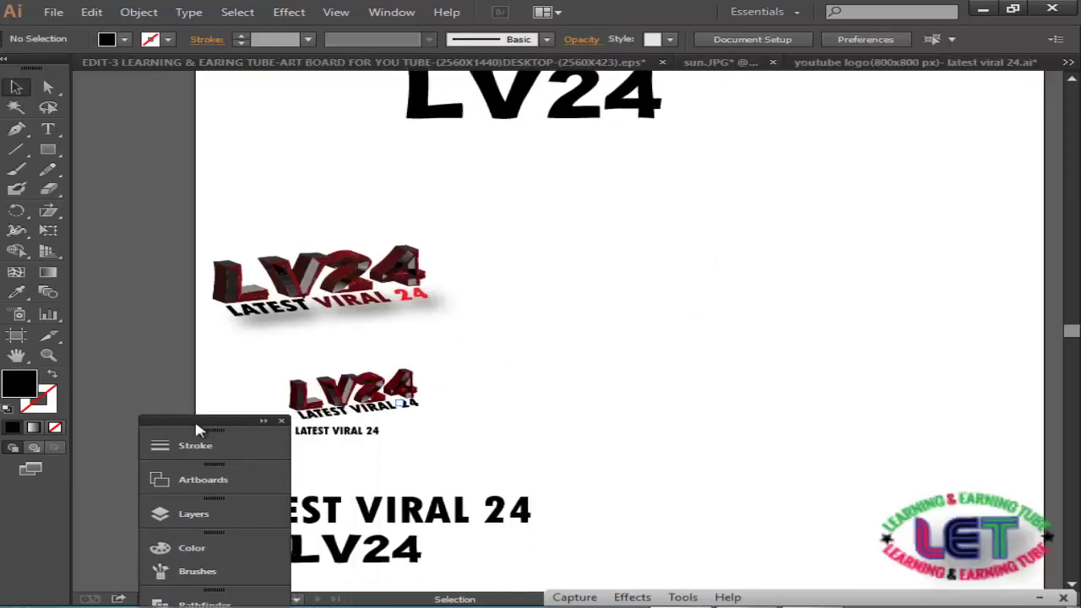
scroll(570, 258, up, 1)
scroll(616, 282, up, 1)
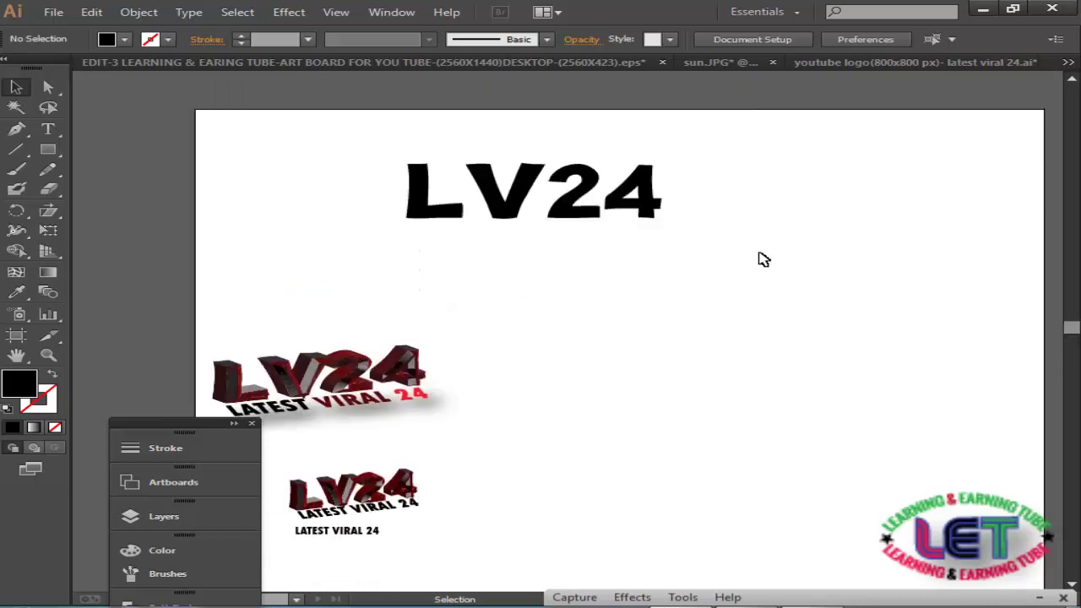
click(898, 62)
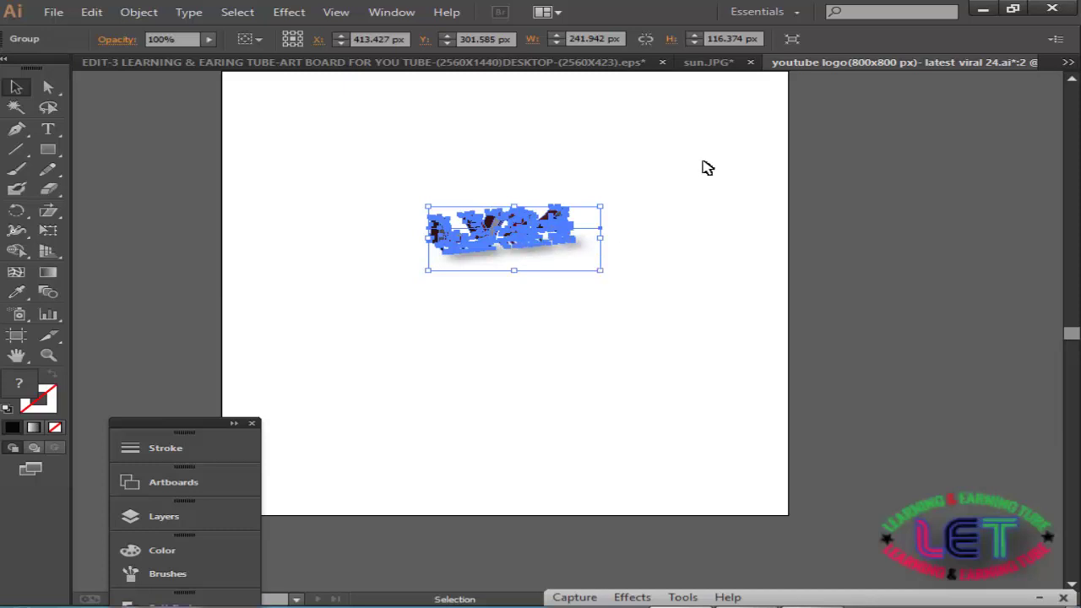
click(714, 100)
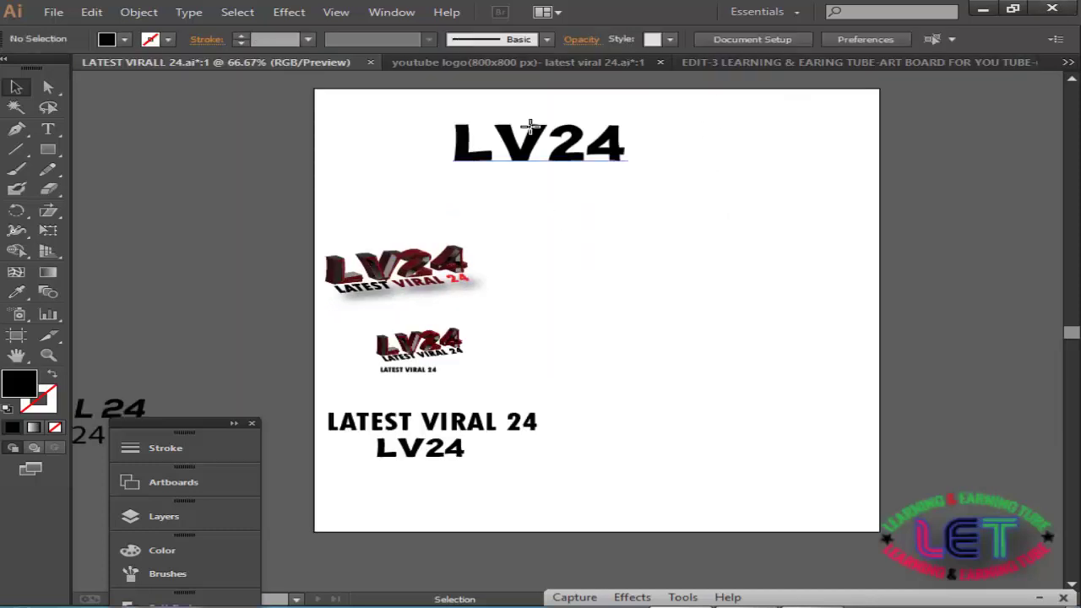
click(534, 142)
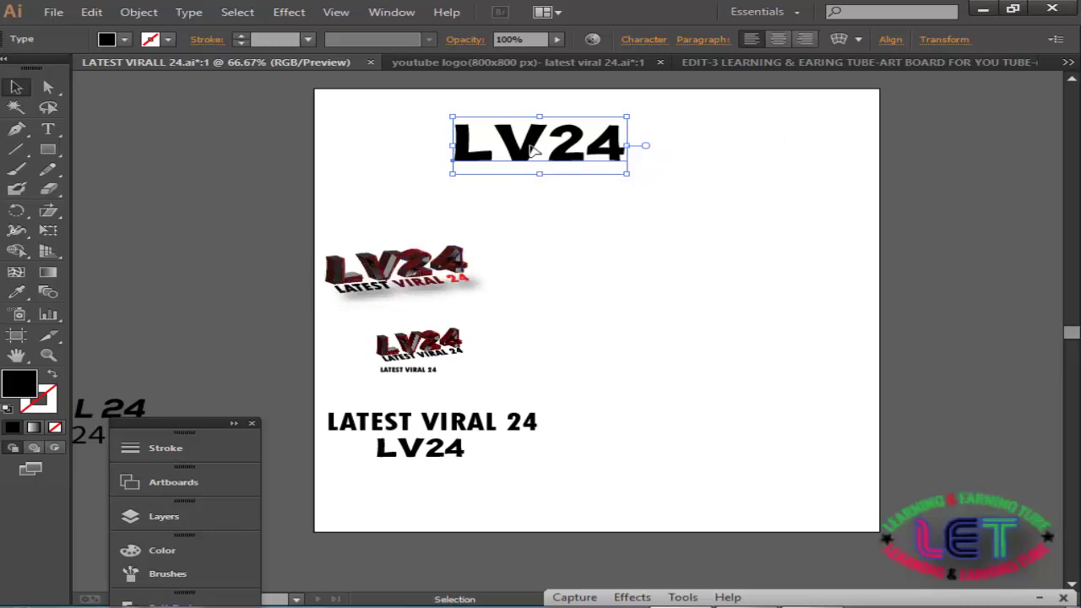
Check the LV24 text's font (Cabold Comic, 93.88 pt) and marquee-select it.
click(650, 42)
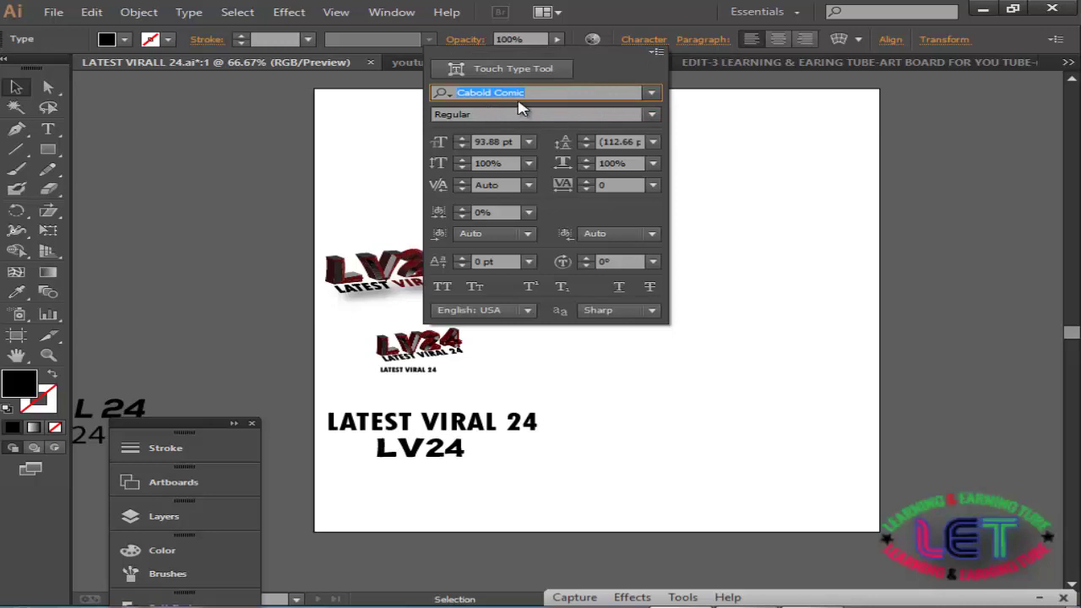
click(713, 107)
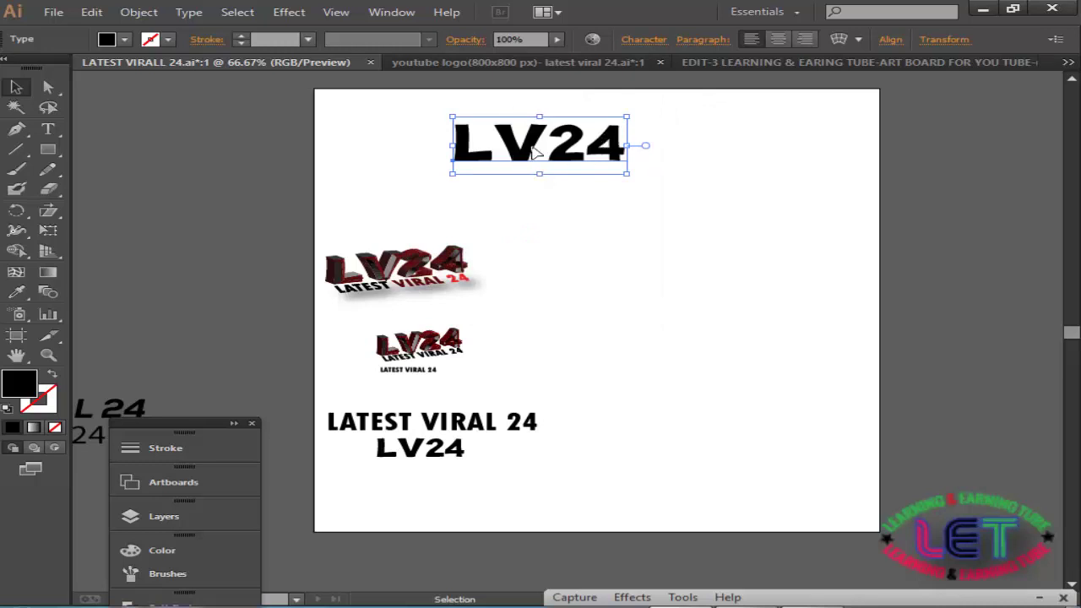
click(756, 212)
drag(754, 209, 498, 130)
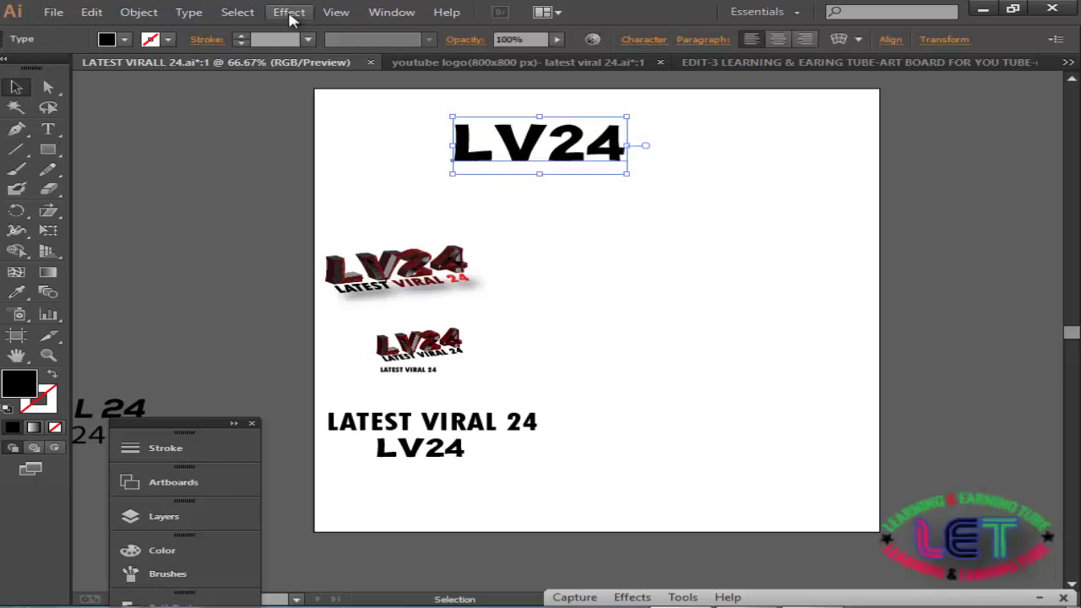
Preview a 3D Extrude & Bevel effect with 50 pt depth on the LV24 text.
click(290, 13)
mouse_move(306, 107)
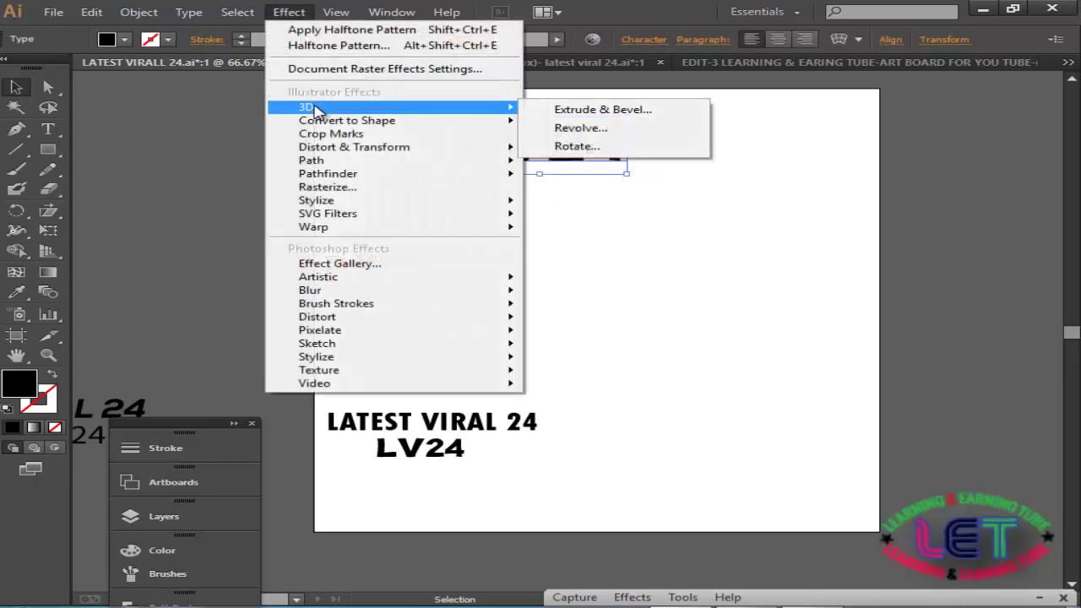
click(581, 111)
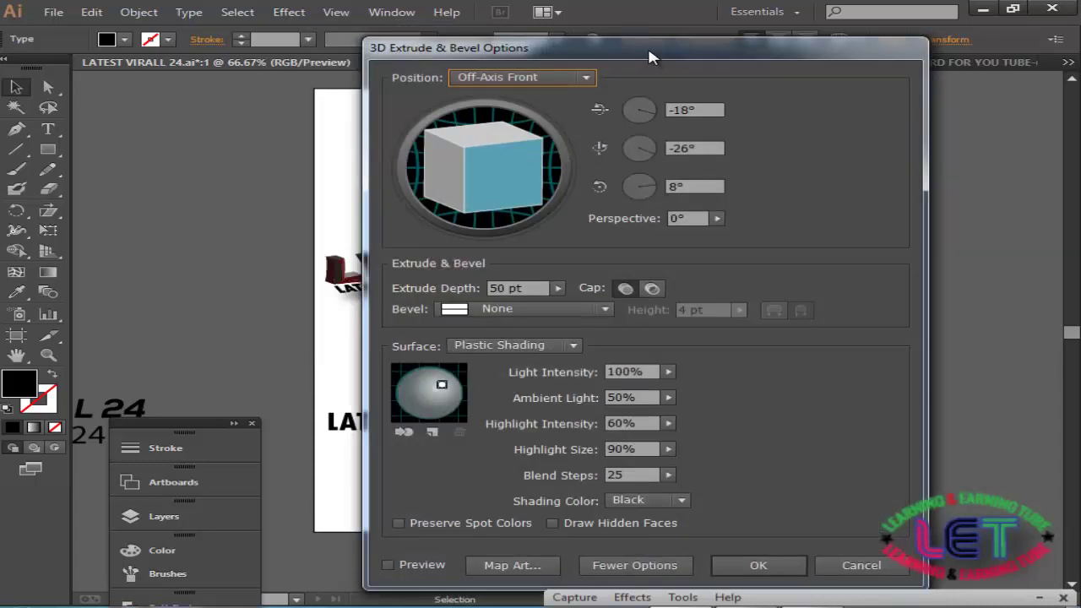
drag(650, 56, 937, 47)
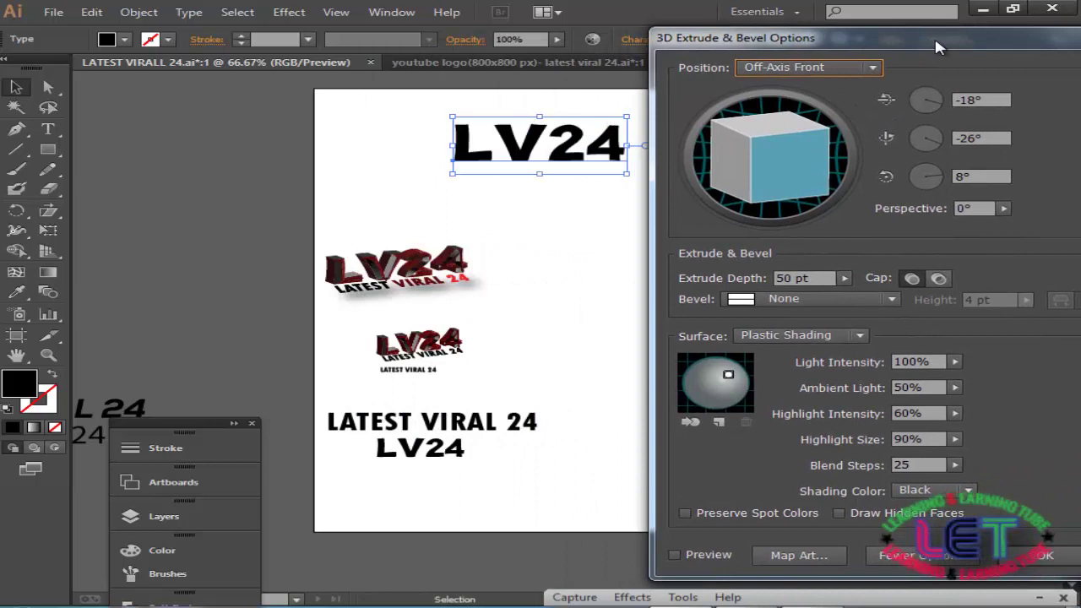
drag(750, 152, 757, 154)
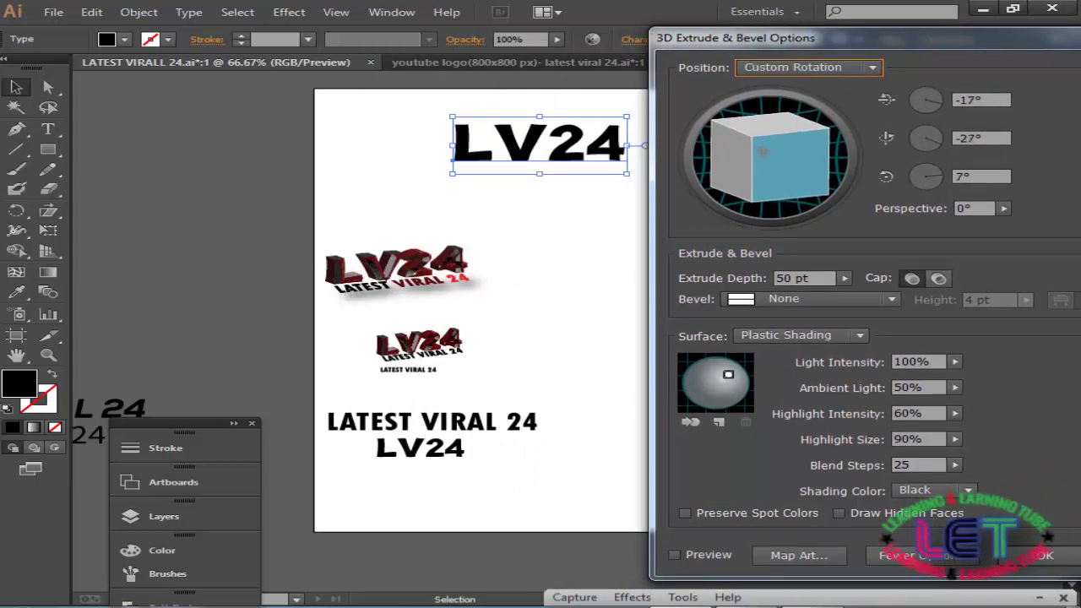
click(674, 556)
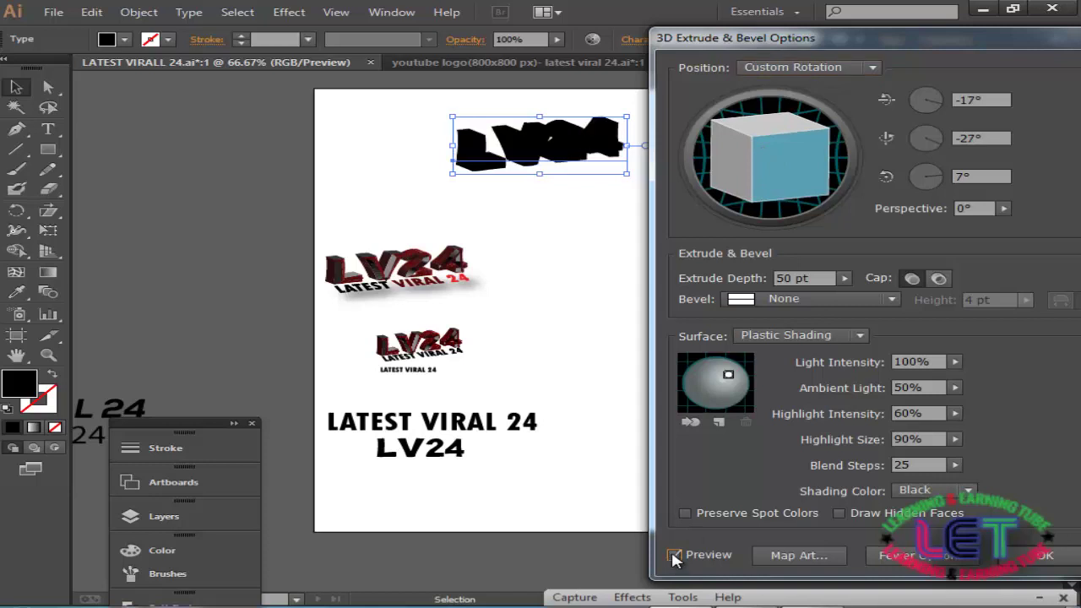
Fine-tune the 3D rotation to about -17°, -29°, 6° and move the light source.
mouse_move(781, 169)
mouse_down()
mouse_move(787, 178)
mouse_move(790, 166)
mouse_up()
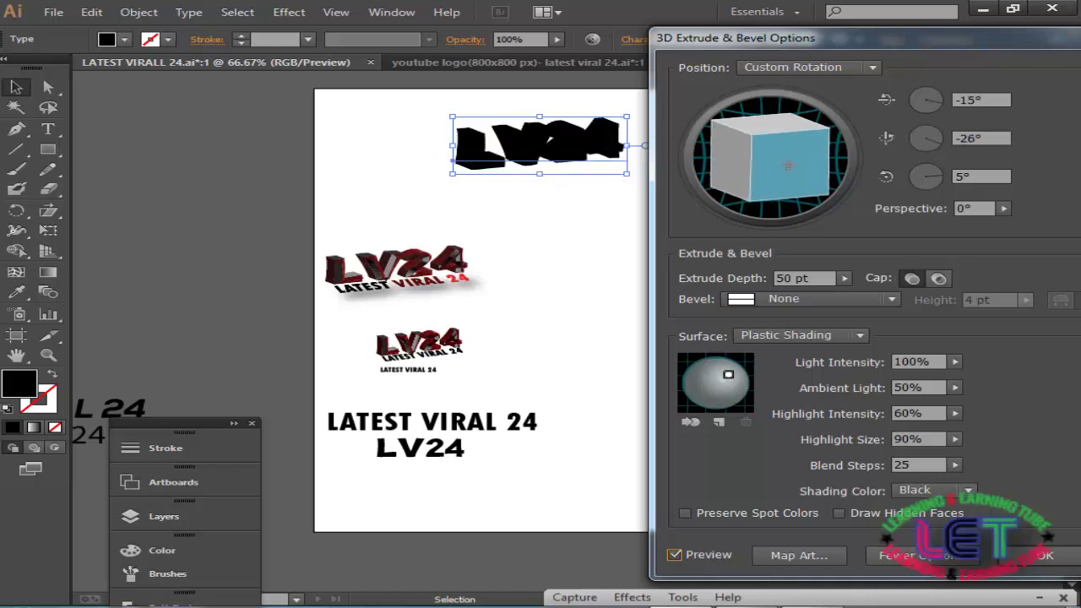
drag(790, 165, 788, 165)
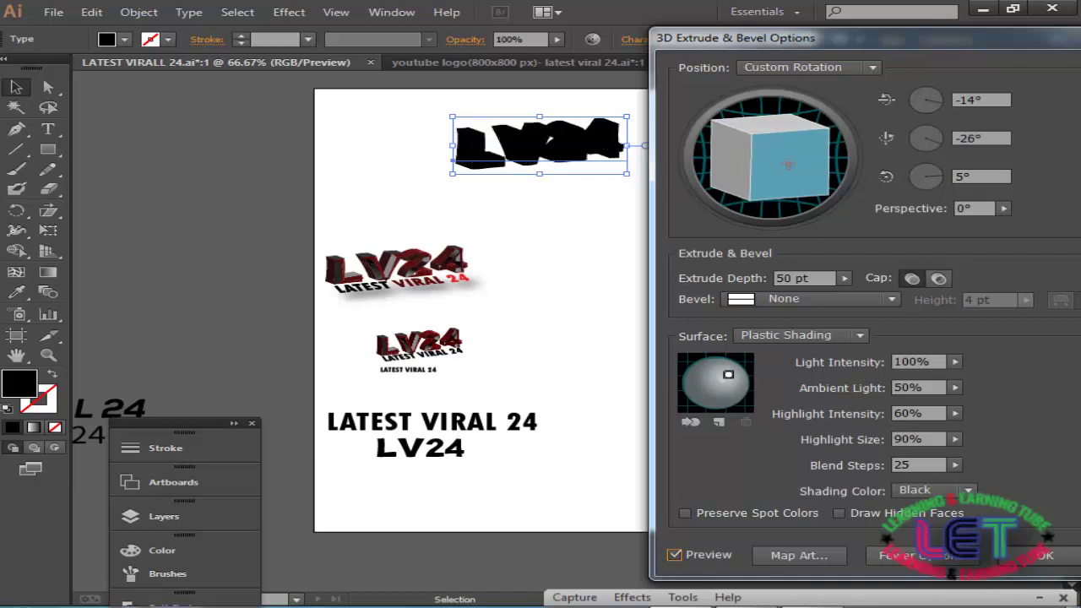
drag(788, 164, 792, 164)
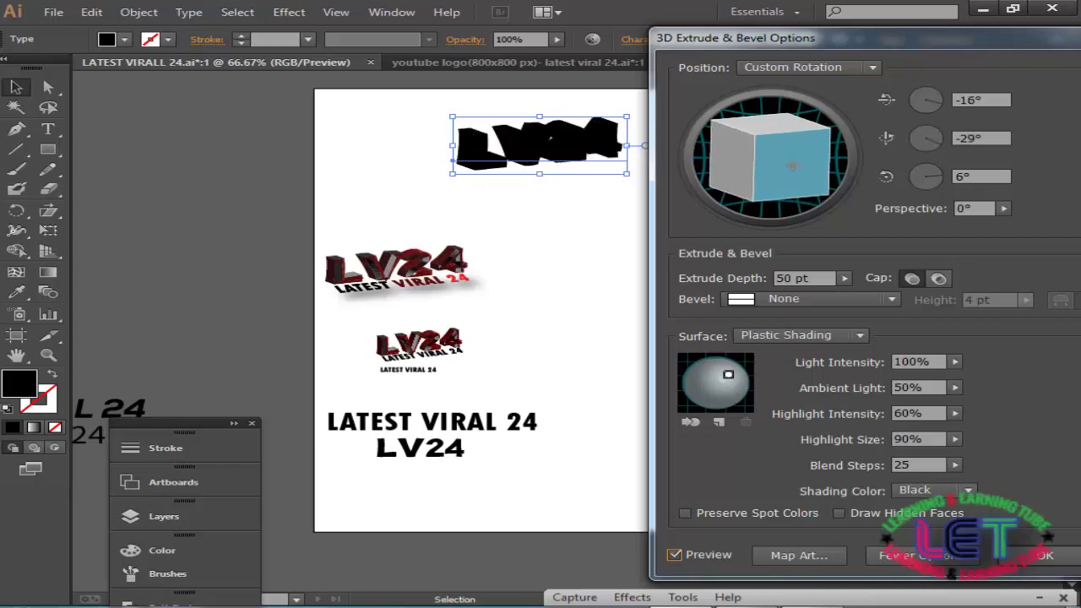
drag(793, 166, 789, 165)
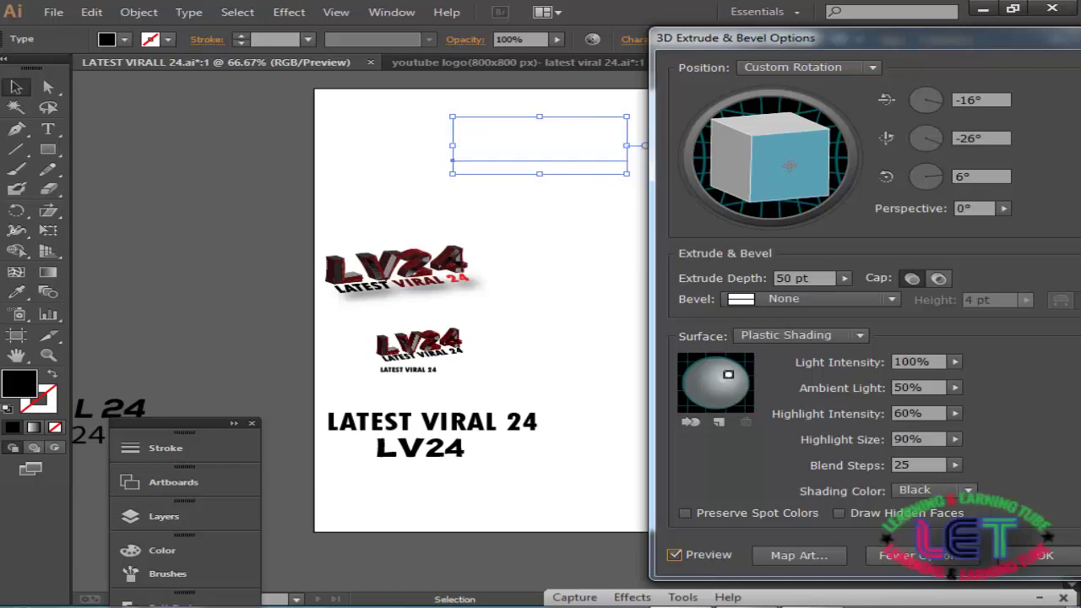
drag(789, 166, 792, 166)
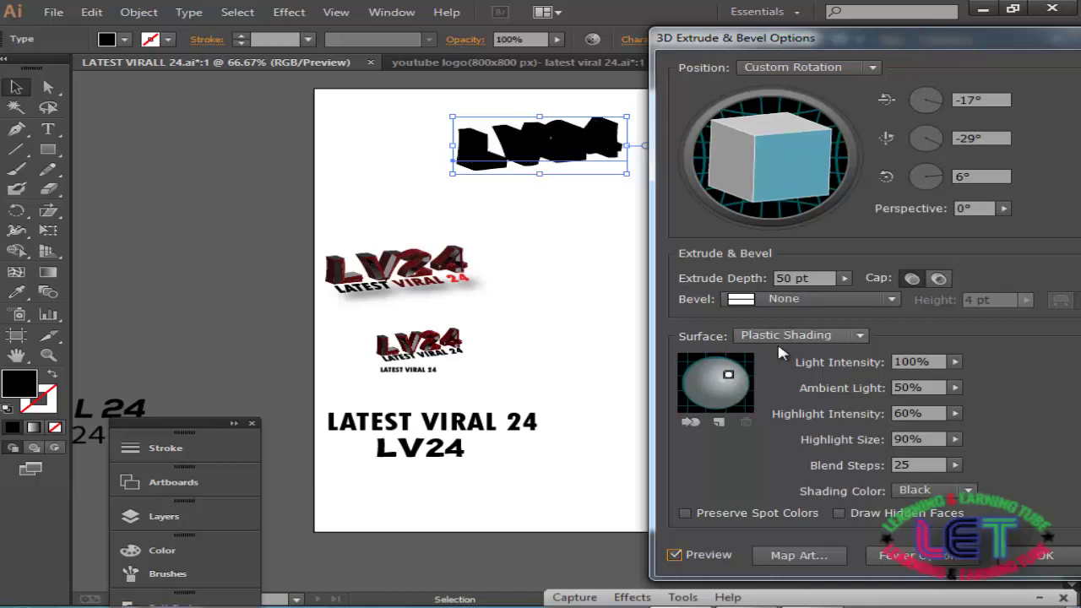
drag(728, 374, 717, 385)
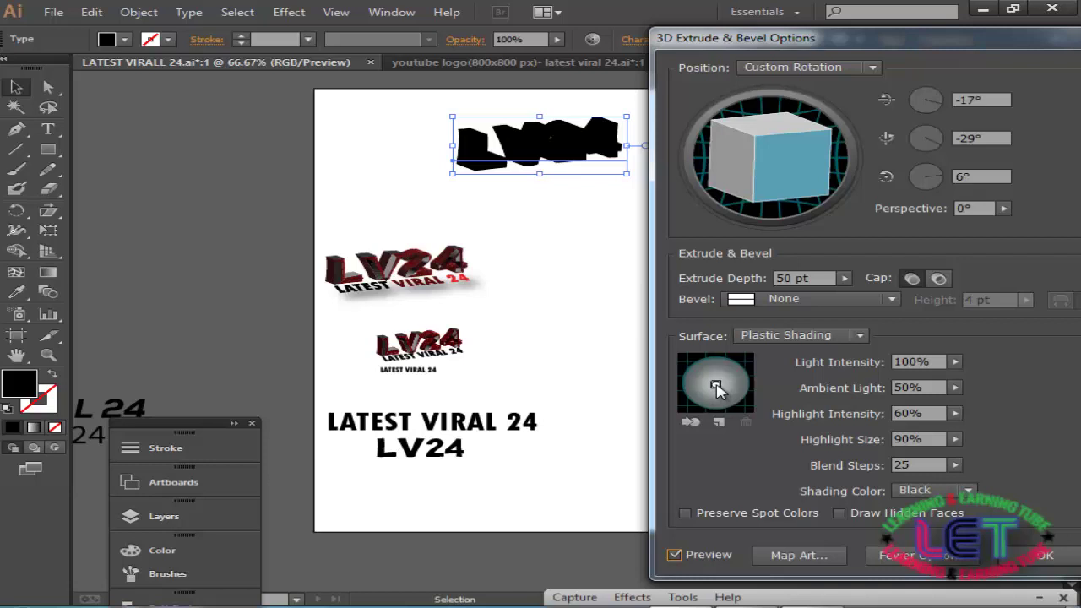
Give the LV24 extrusion a Classic bevel.
click(892, 300)
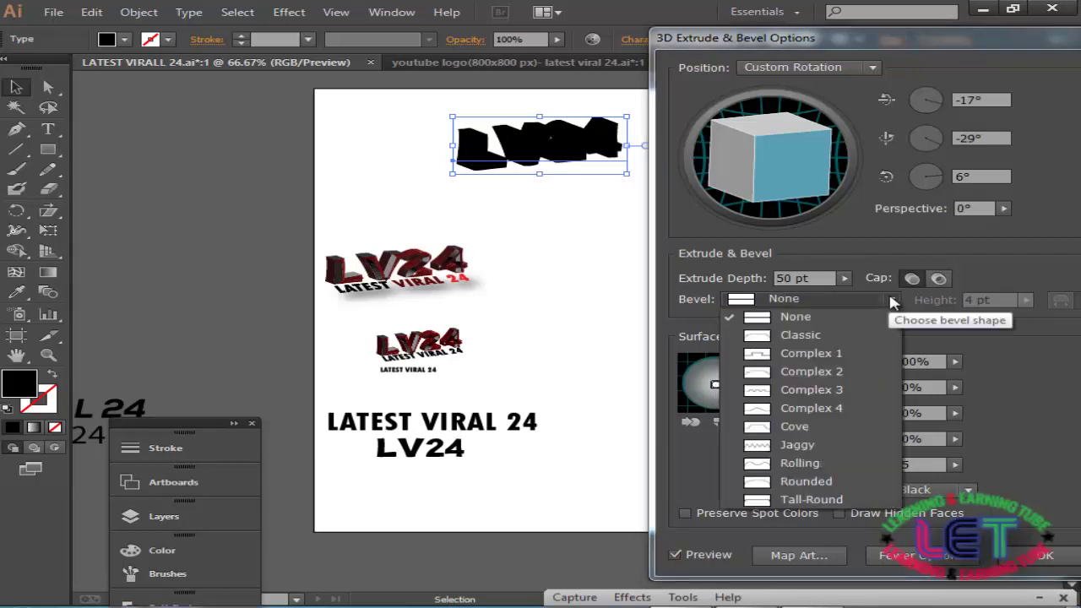
click(803, 336)
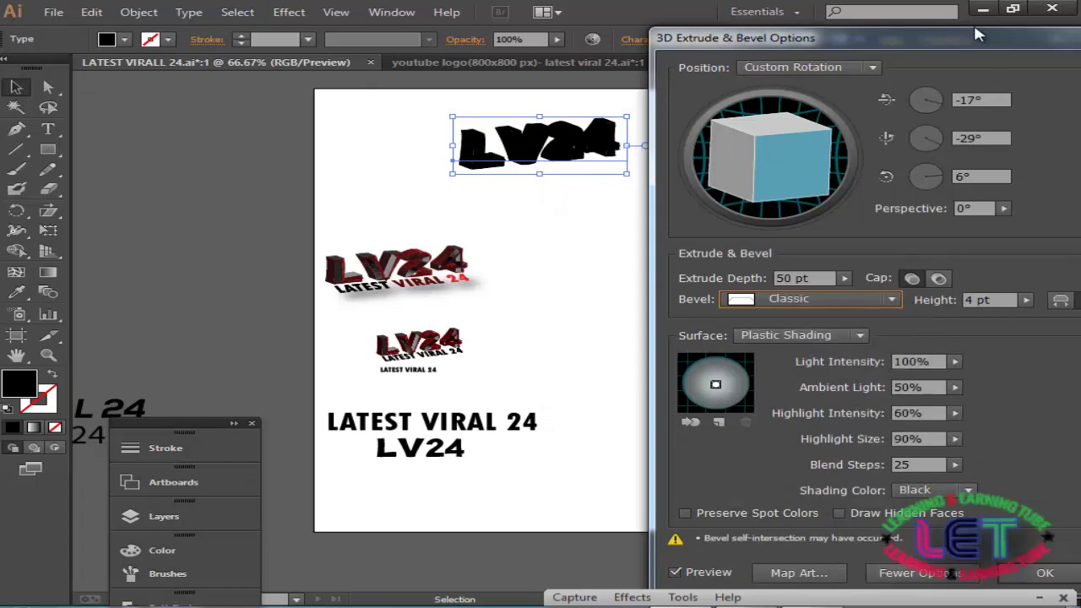
drag(970, 41, 931, 30)
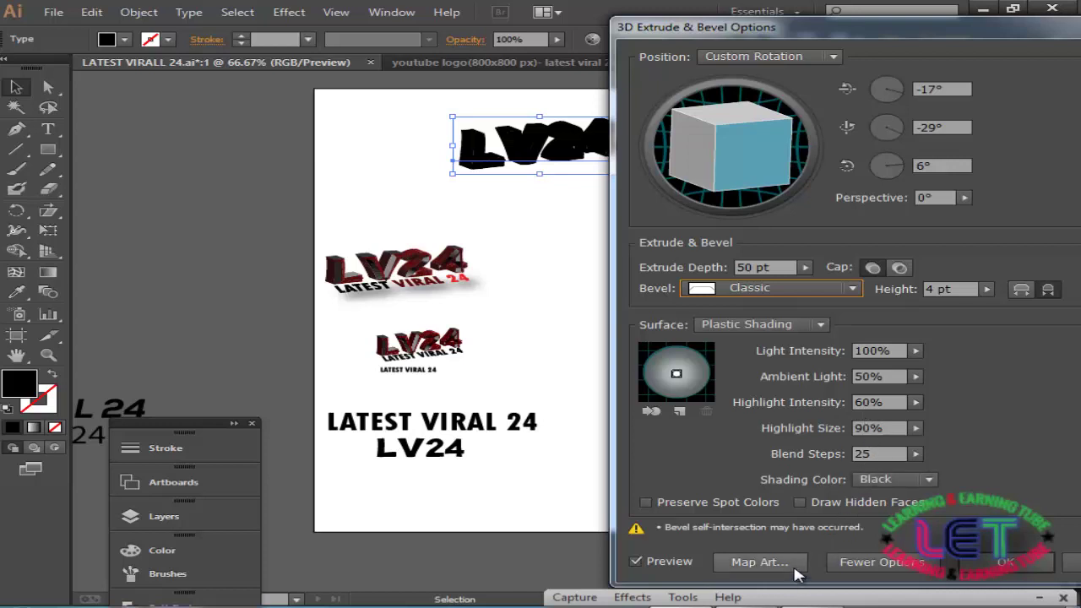
Set the 3D shading colour to a custom bright red, FF0606.
click(930, 479)
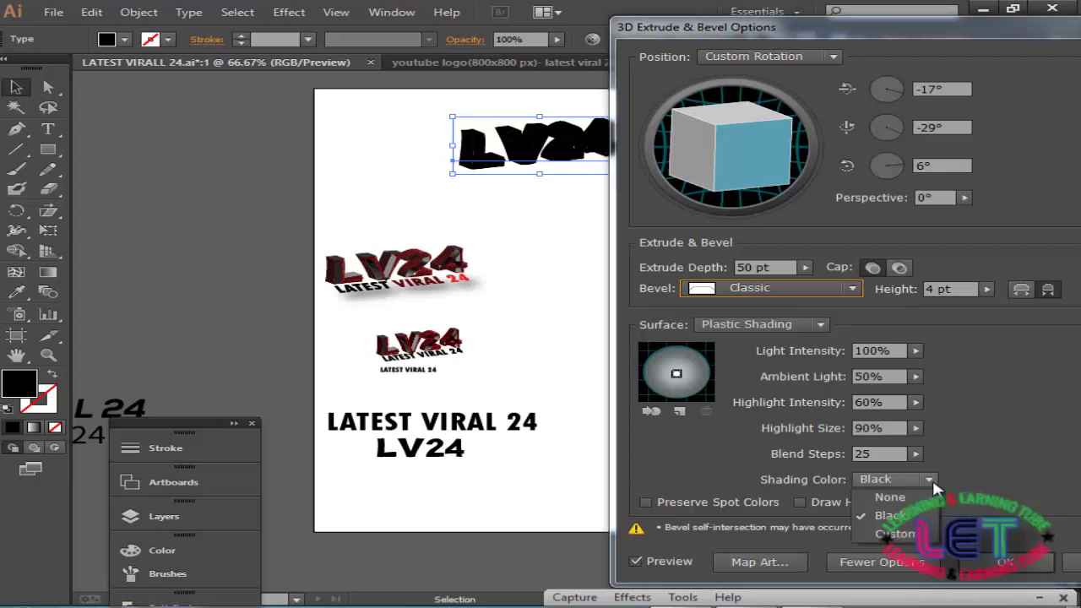
click(900, 535)
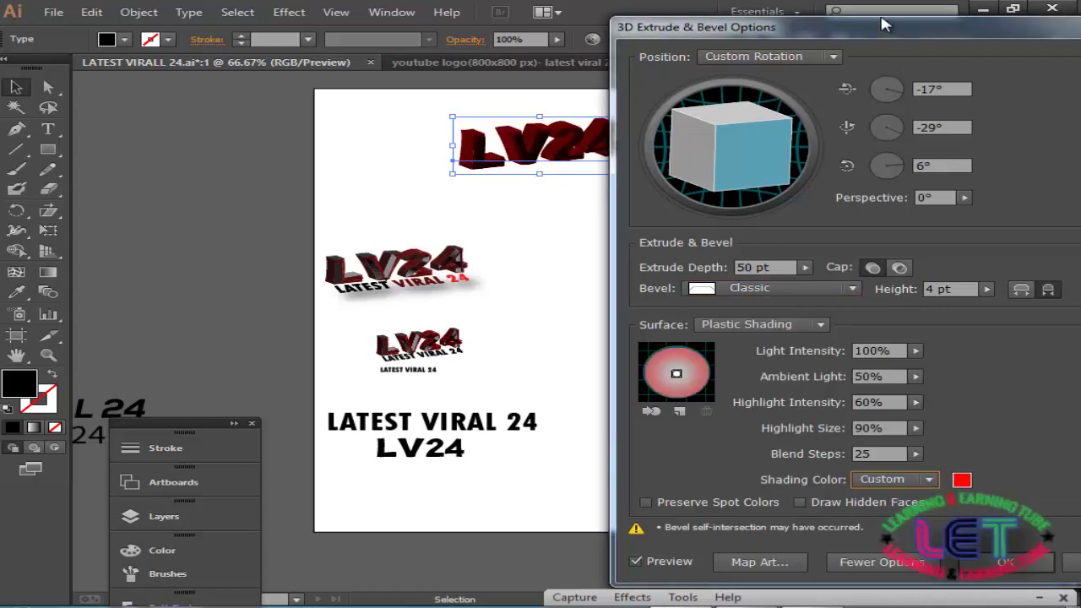
drag(879, 20, 890, 20)
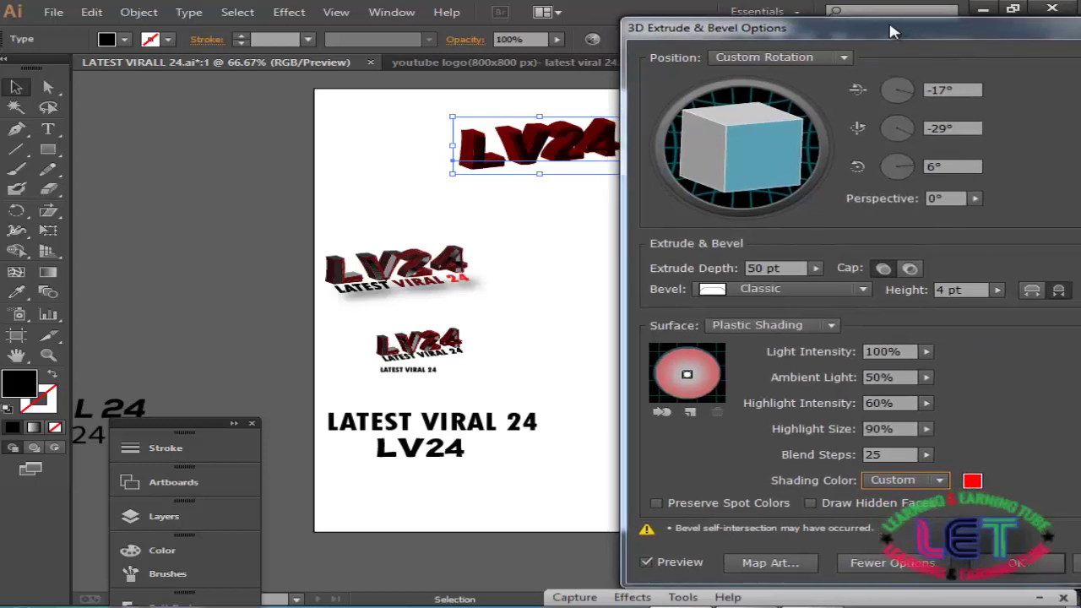
click(972, 482)
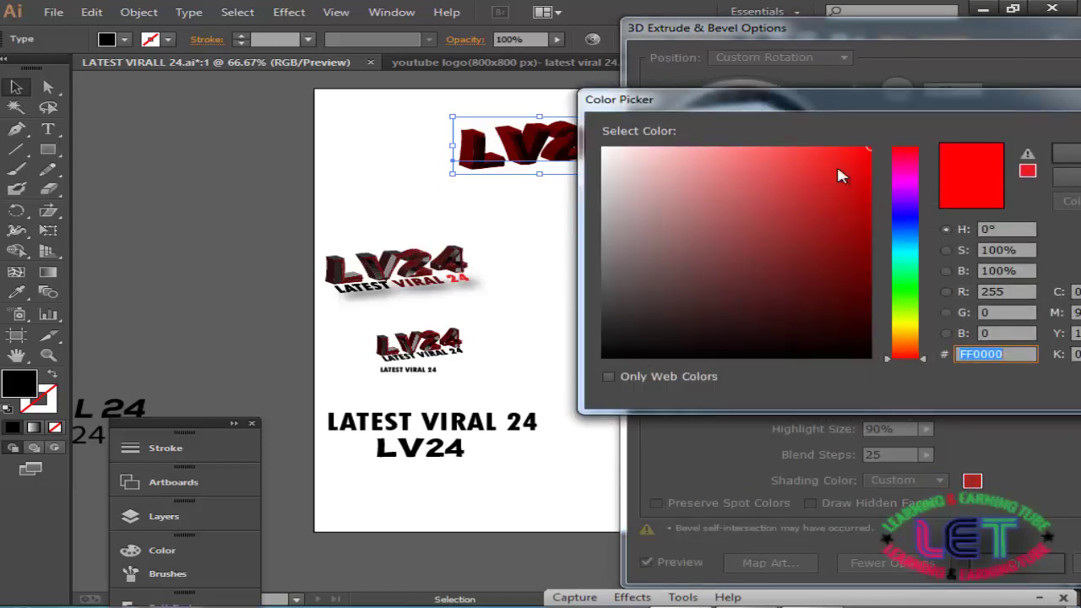
drag(923, 110, 730, 109)
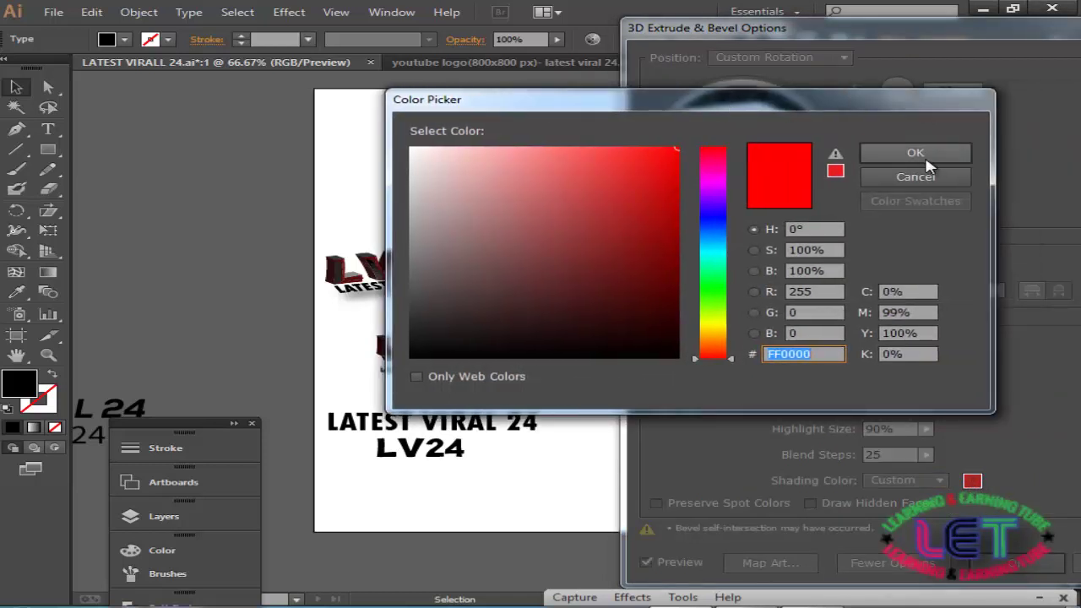
click(673, 148)
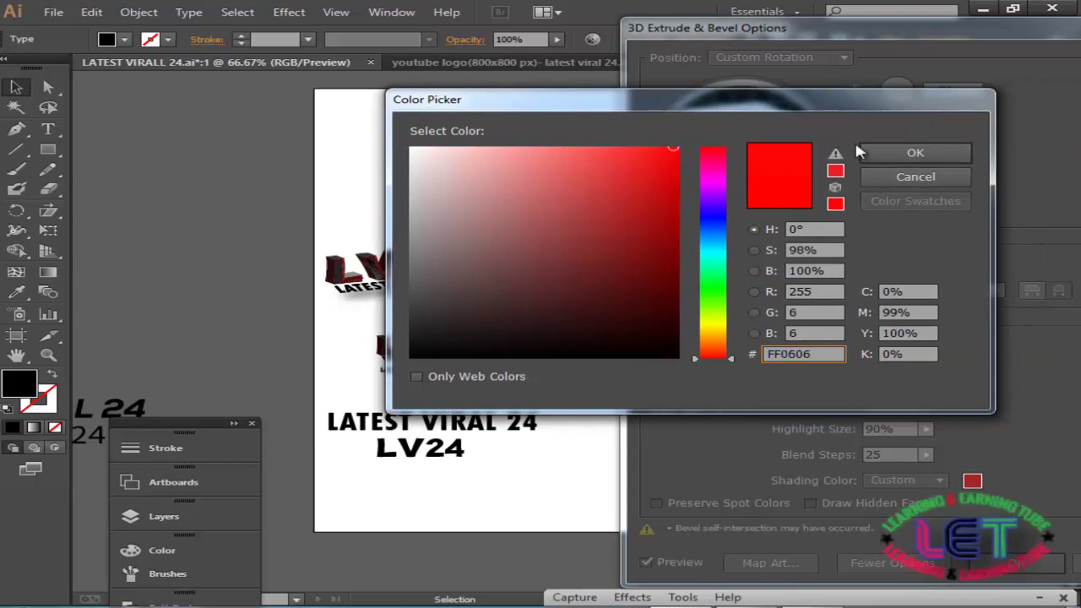
click(898, 177)
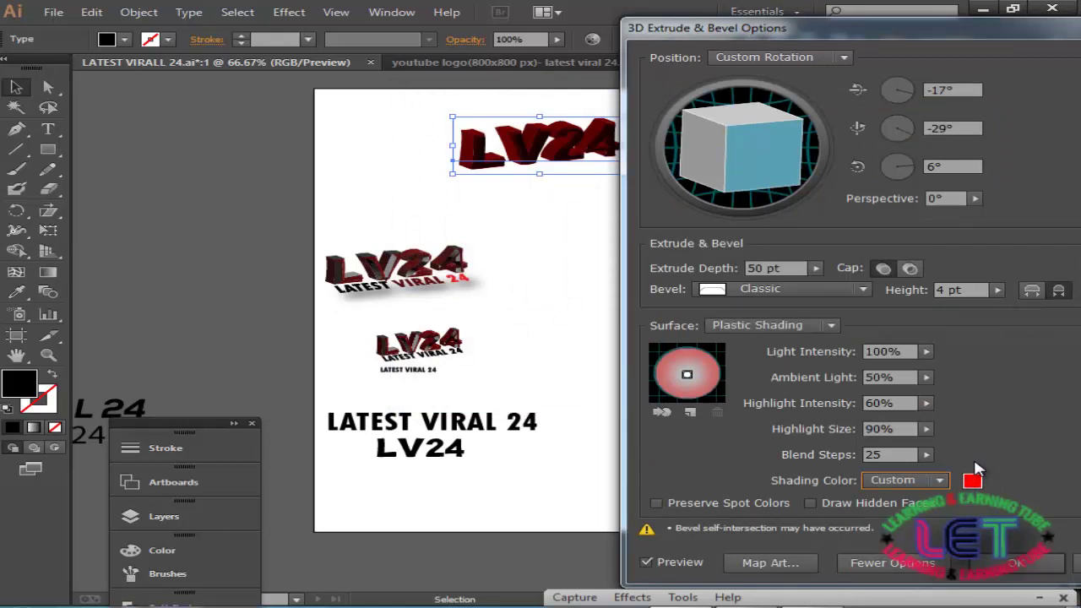
Switch to Fewer Options, then open and cancel Map Art without mapping a symbol.
click(859, 563)
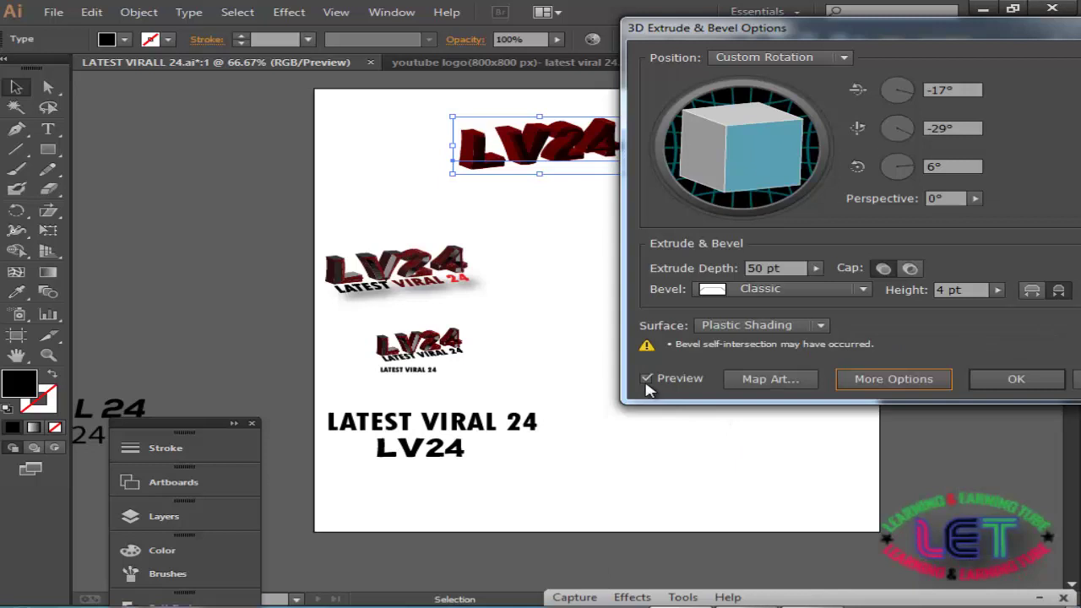
click(781, 385)
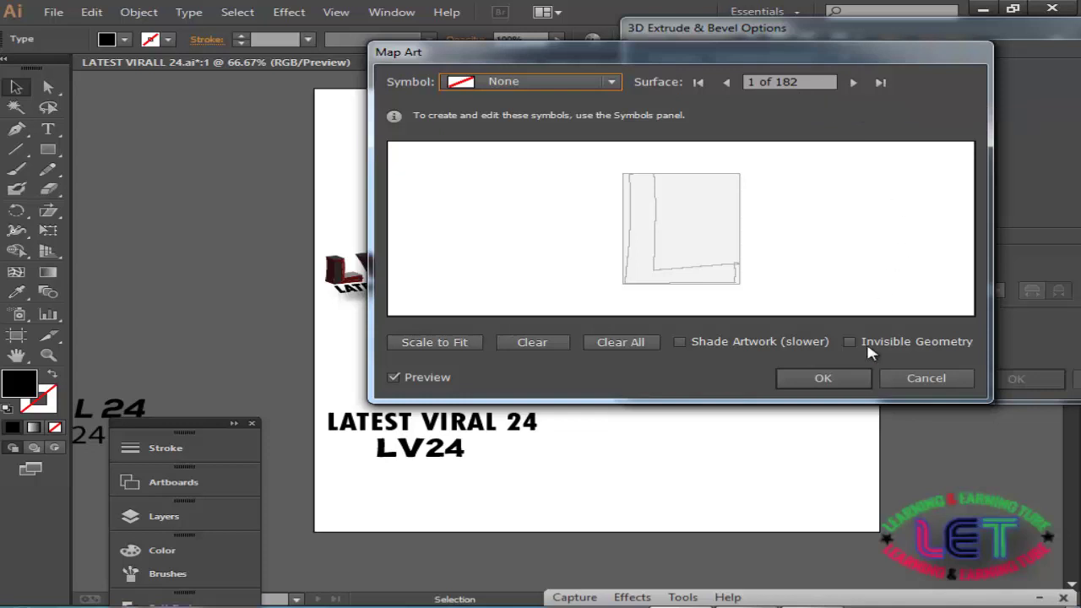
click(926, 378)
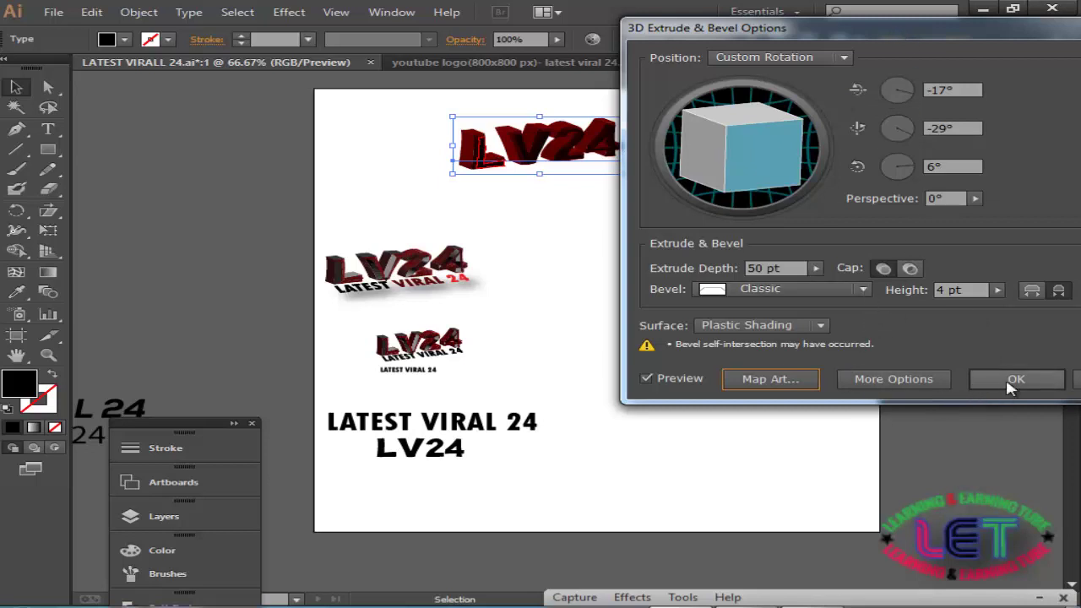
drag(938, 30, 903, 61)
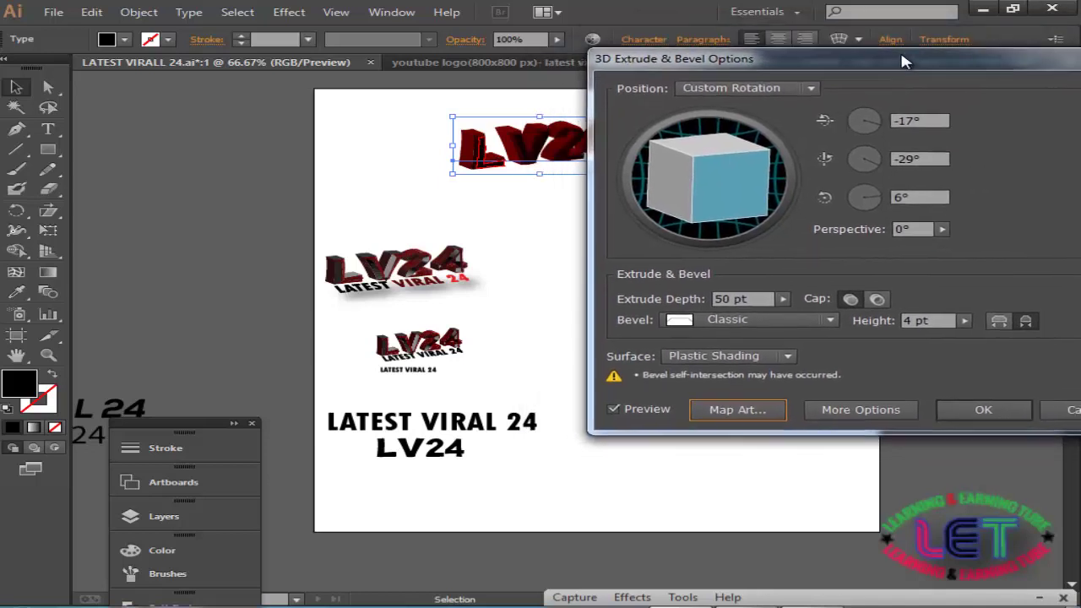
Apply the red 3D effect, then enlarge the LV24 group and move it to the lower right.
click(983, 409)
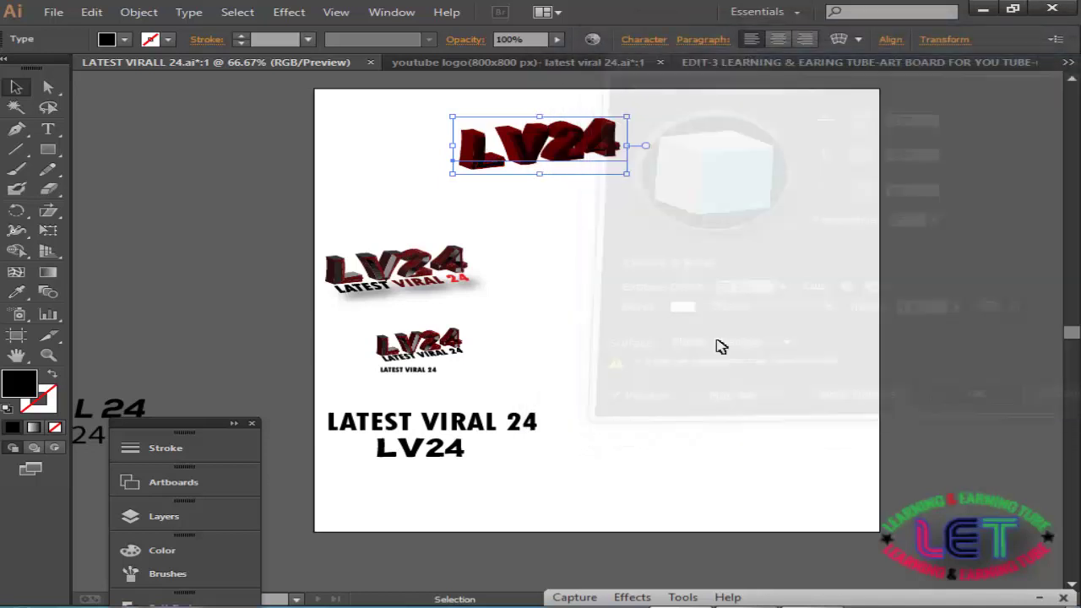
click(684, 313)
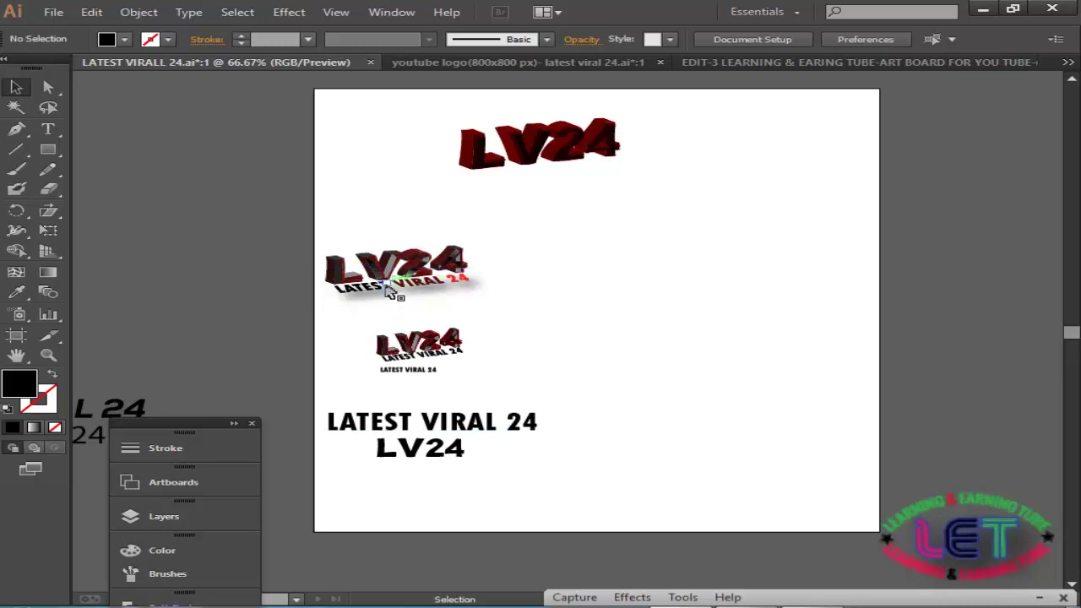
drag(434, 293, 427, 290)
drag(495, 310, 660, 370)
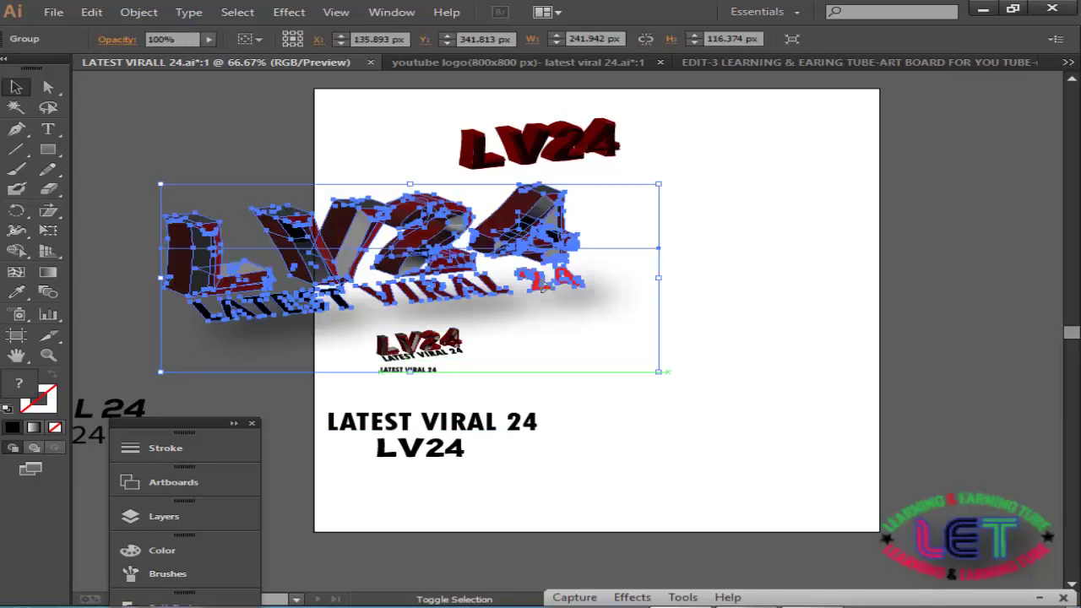
mouse_move(552, 262)
mouse_down()
mouse_move(735, 302)
mouse_move(744, 294)
mouse_move(765, 320)
mouse_move(772, 176)
mouse_up()
click(772, 177)
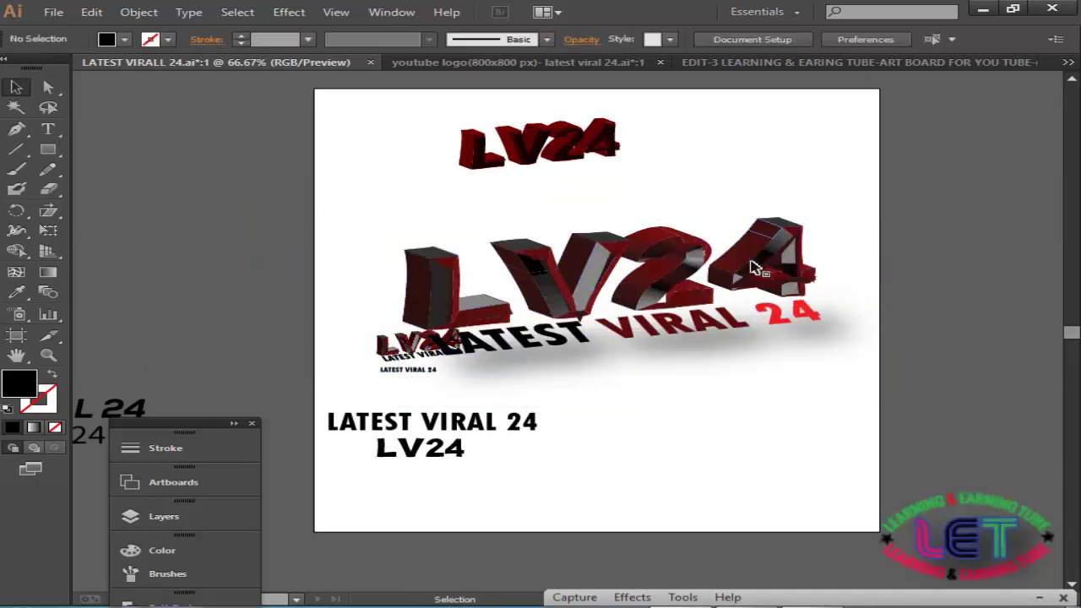
mouse_move(775, 266)
mouse_down()
mouse_move(858, 334)
mouse_move(898, 343)
mouse_up()
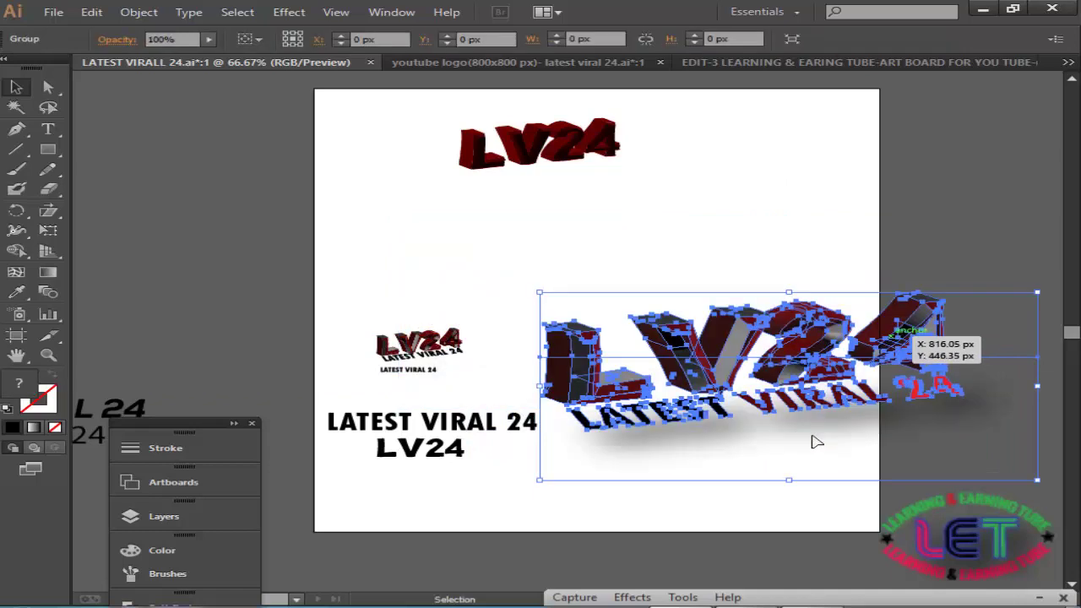
click(814, 194)
drag(796, 377, 763, 395)
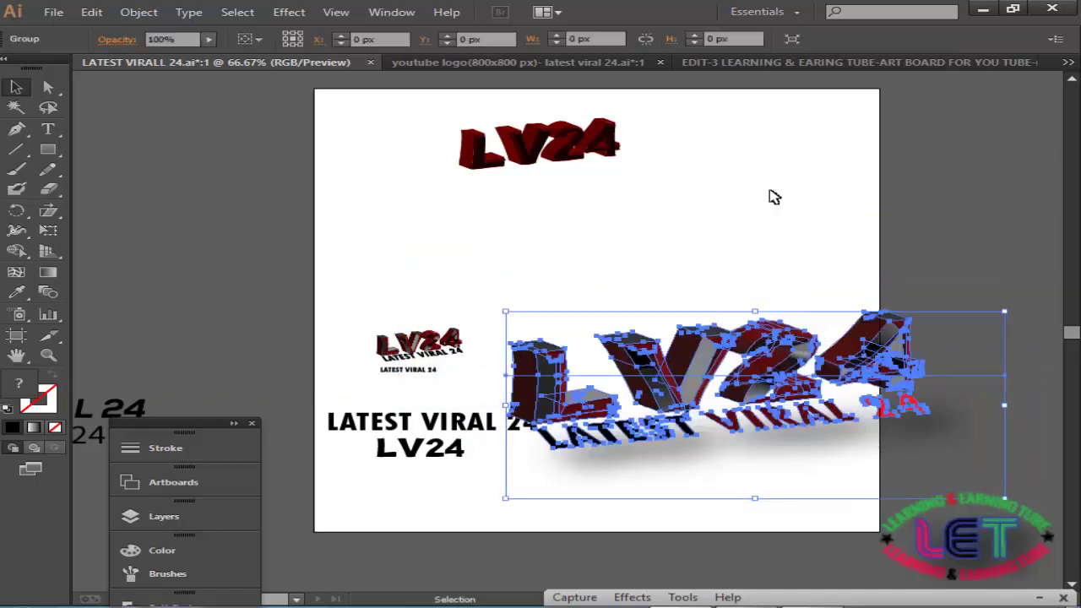
click(772, 197)
Alt-drag a copy of 'LATEST VIRAL 24' up to sit beneath the red LV24.
click(419, 422)
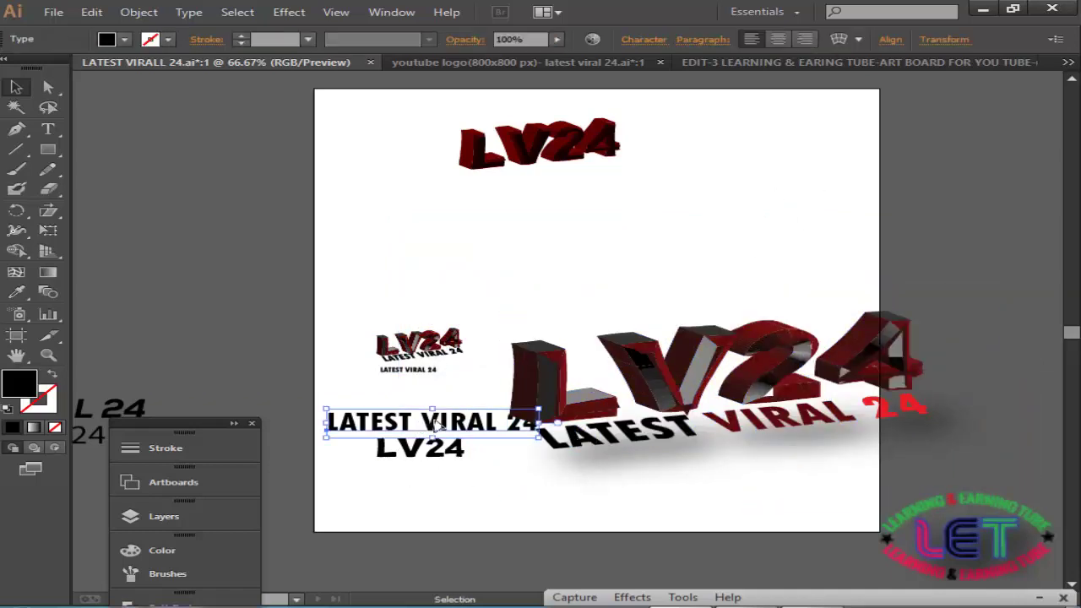
drag(435, 425, 576, 189)
click(632, 248)
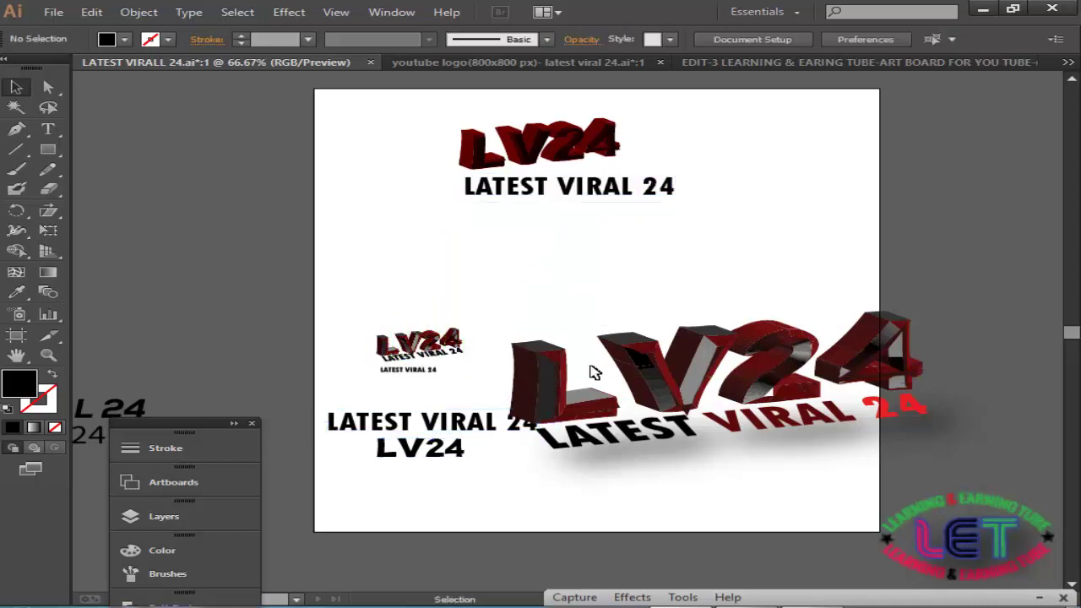
click(48, 354)
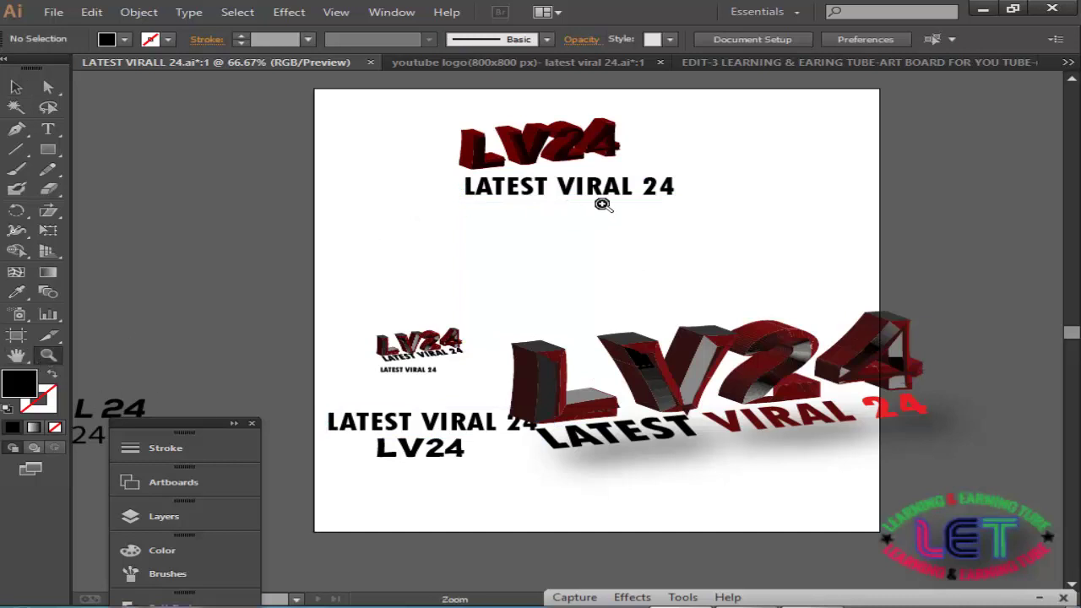
Zoom in to 150% around the red LV24 and its tagline.
click(603, 207)
click(526, 310)
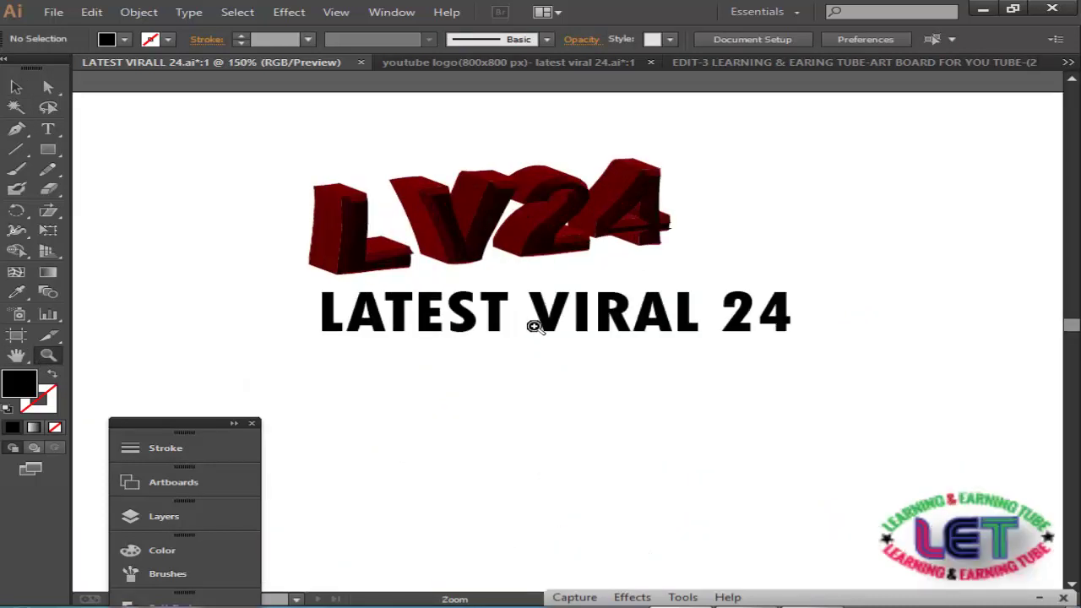
scroll(567, 338, down, 1)
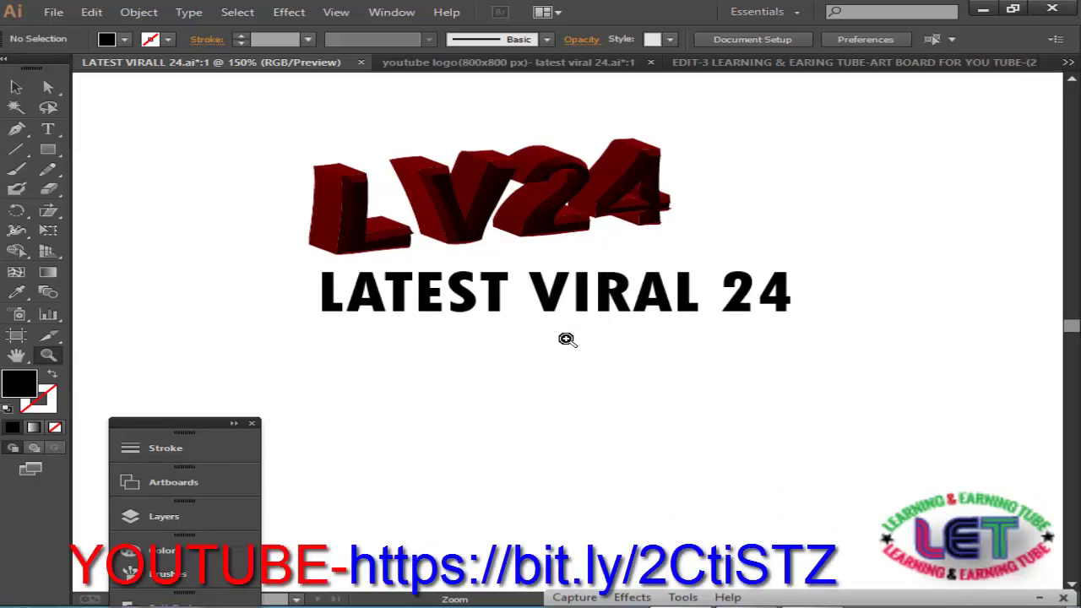
key(ctrl)
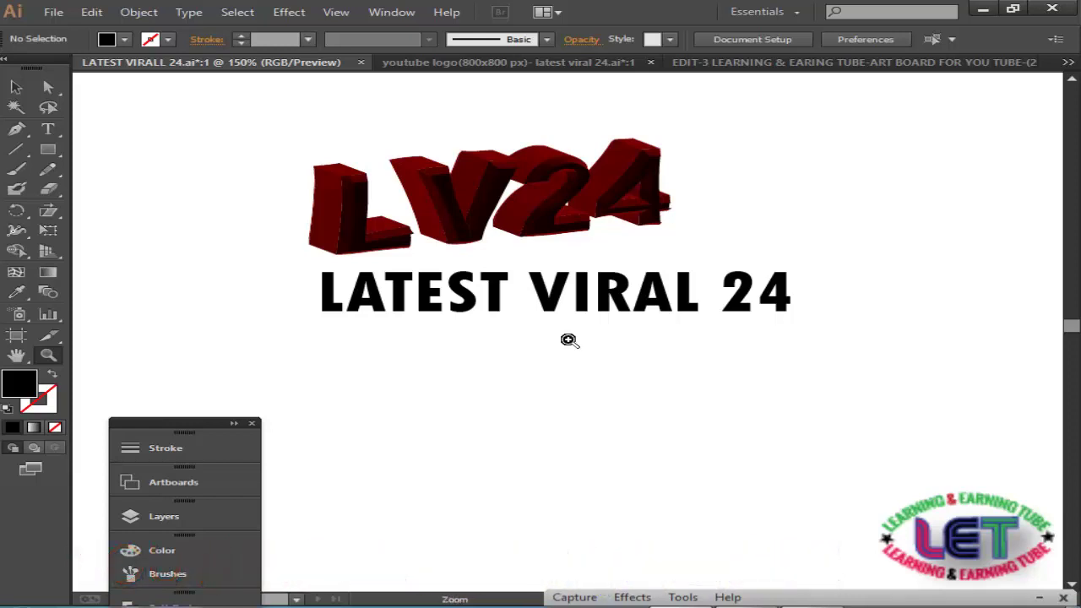
key(ctrl)
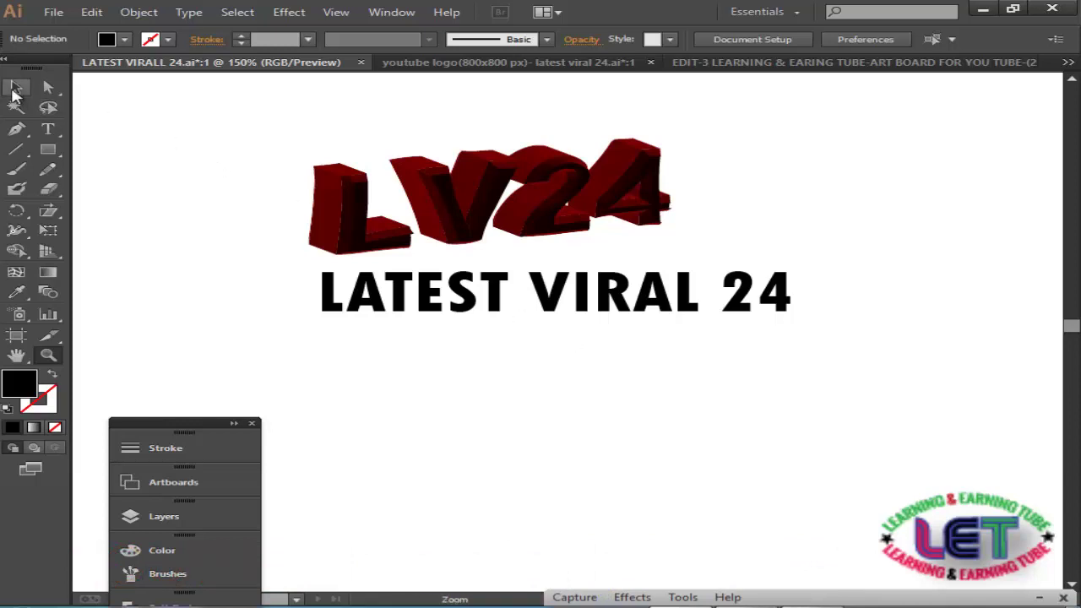
Return to the Selection tool, rearrange the Tools panel, and select the copied LATEST VIRAL 24 tagline.
click(16, 89)
click(623, 300)
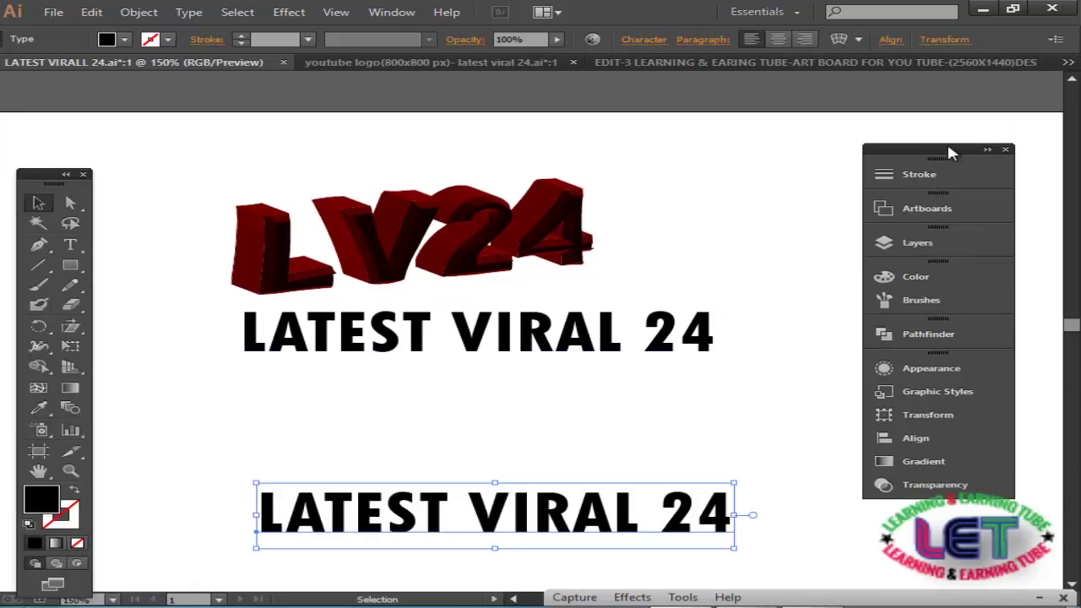
drag(997, 121, 994, 119)
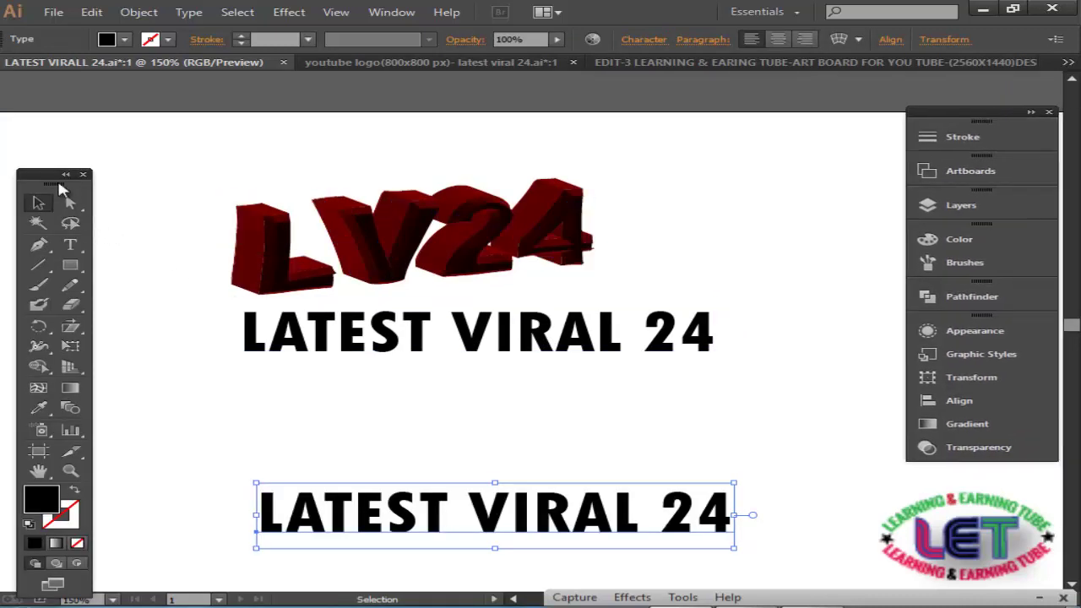
drag(68, 176, 83, 129)
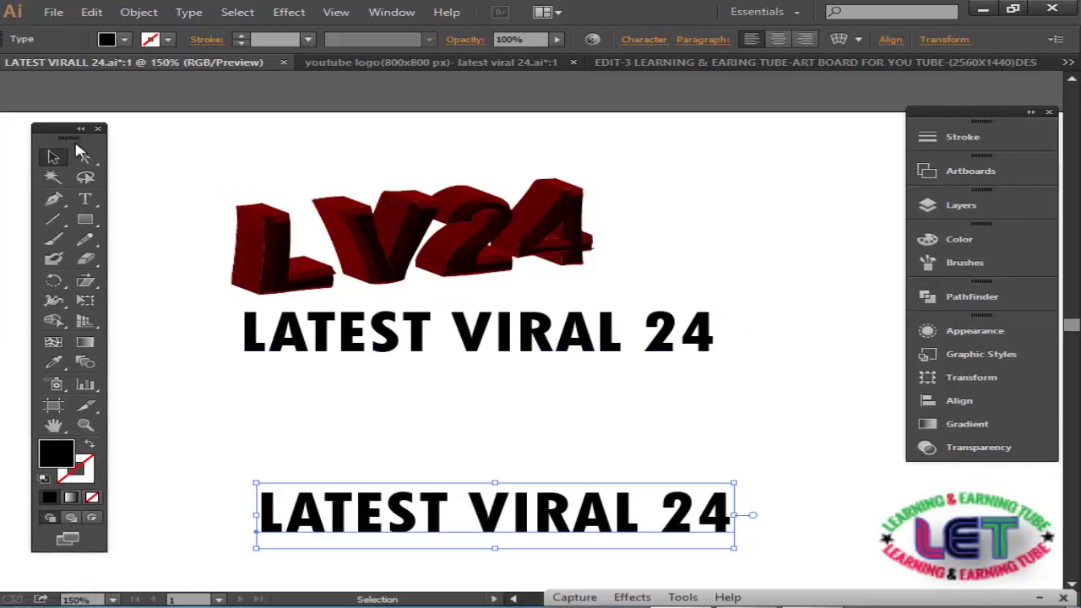
click(348, 336)
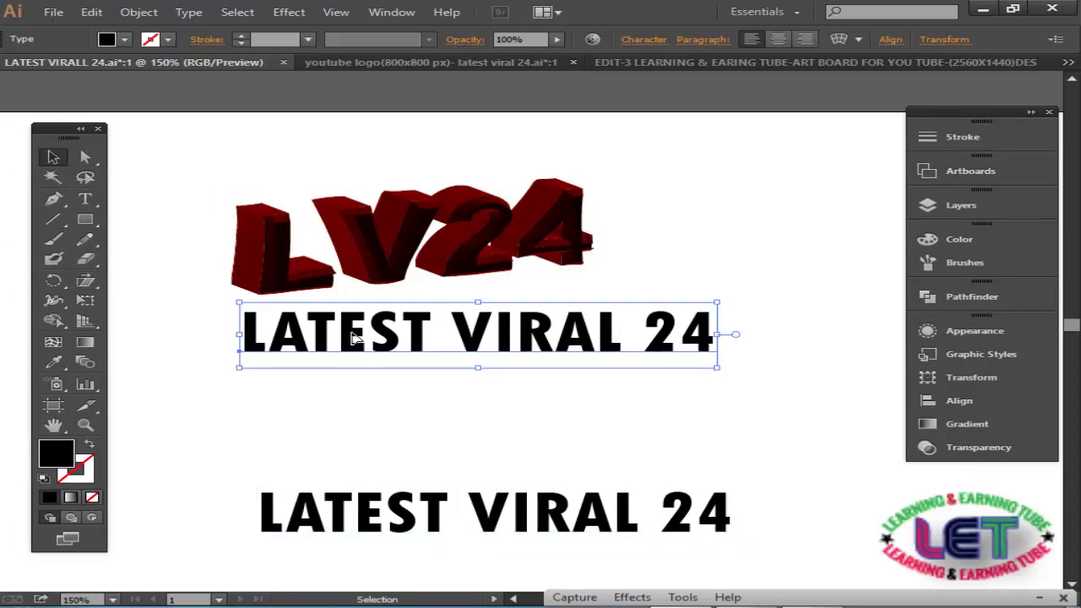
Expand the LATEST VIRAL 24 tagline into outlined shapes with Object > Expand, then reselect it.
click(131, 17)
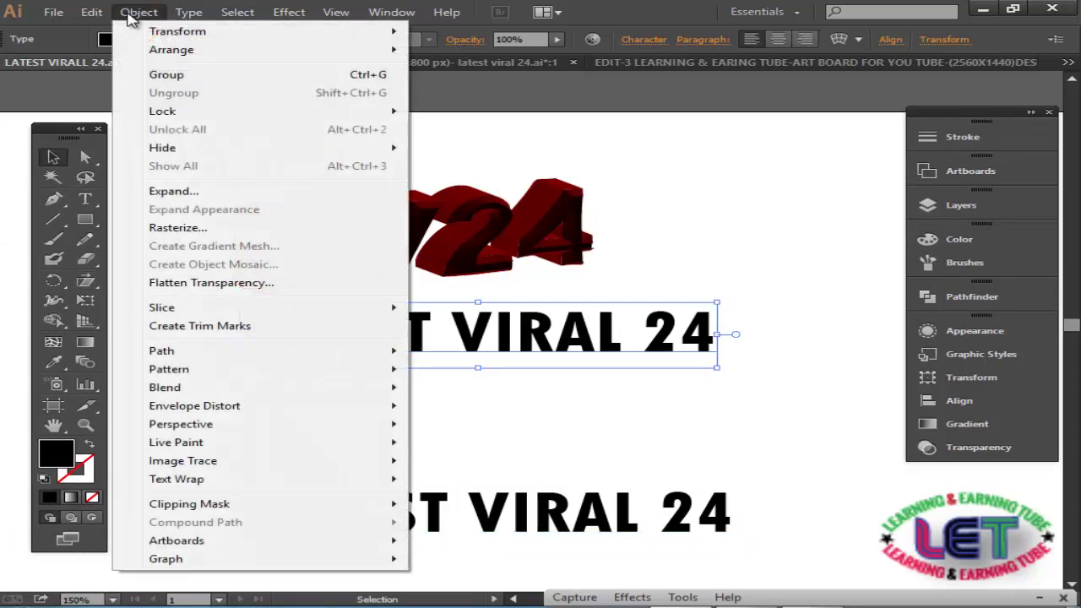
click(162, 192)
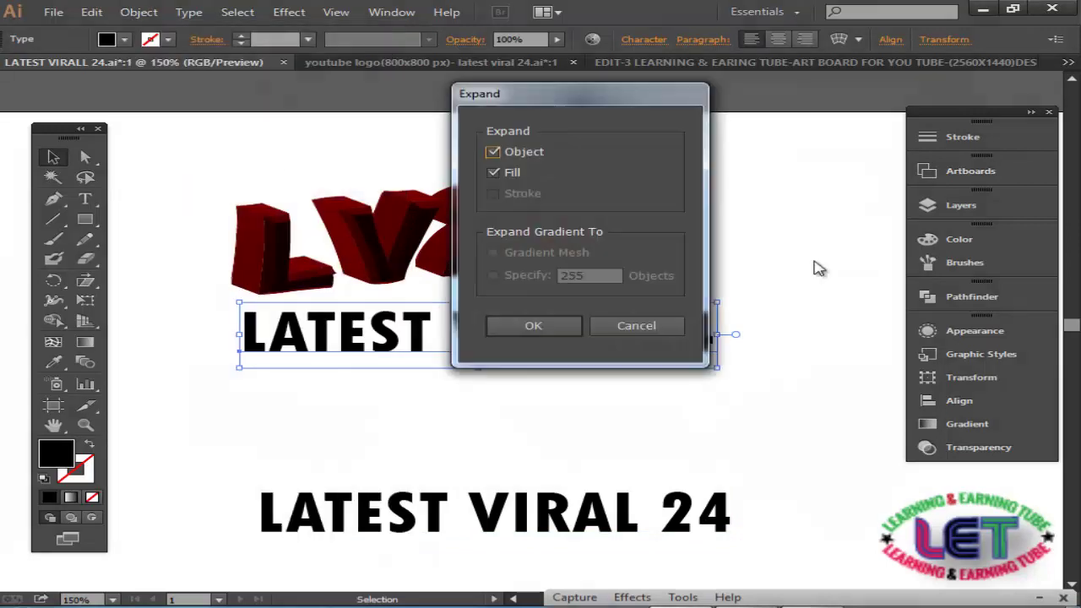
click(572, 330)
click(756, 257)
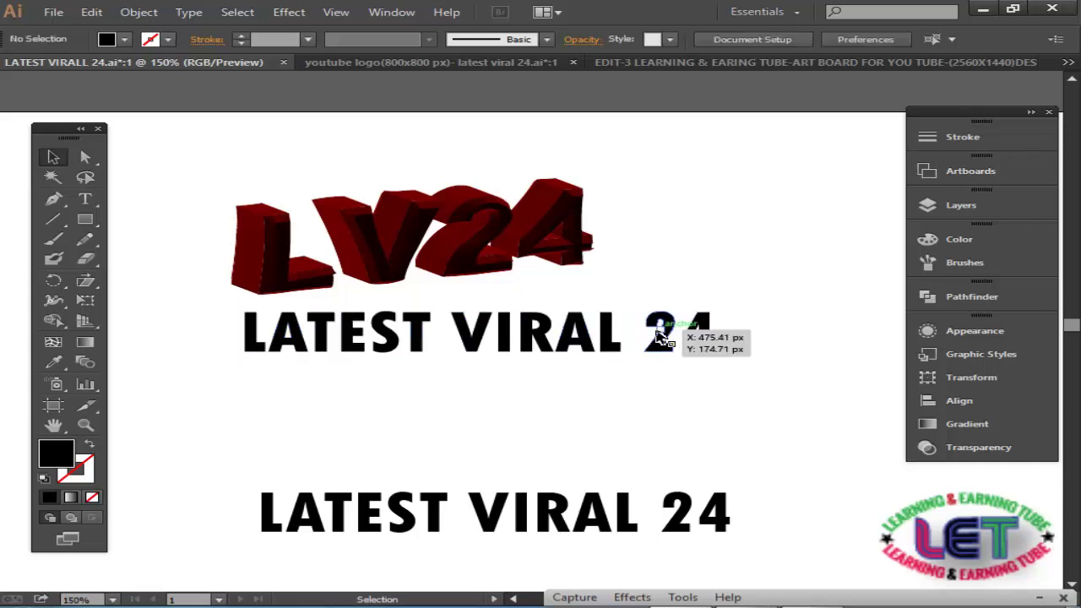
click(657, 334)
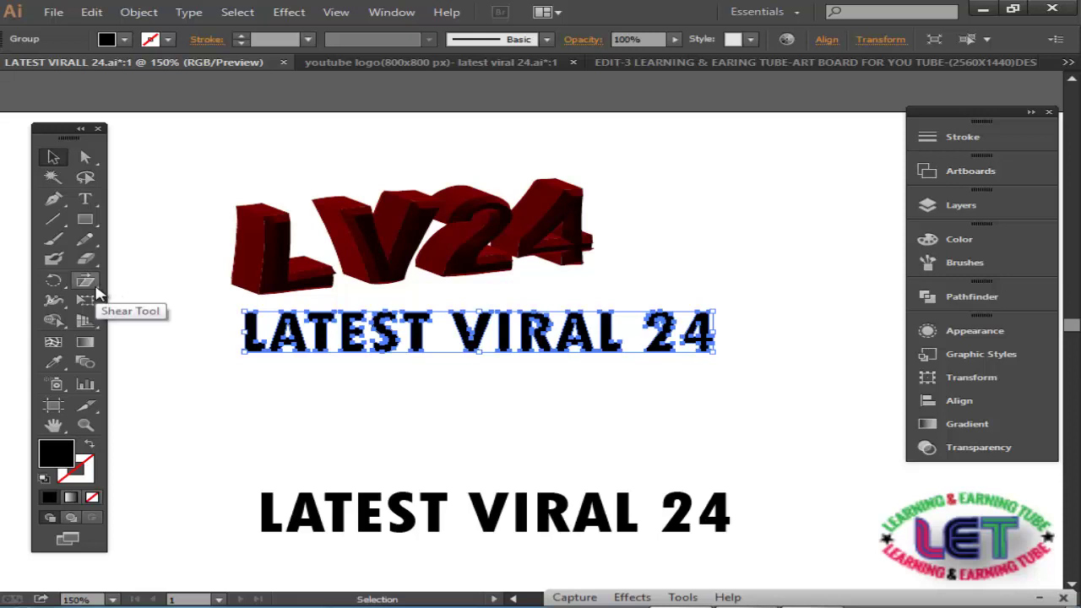
Slant the outlined LATEST VIRAL 24 text with the Shear Tool.
click(96, 294)
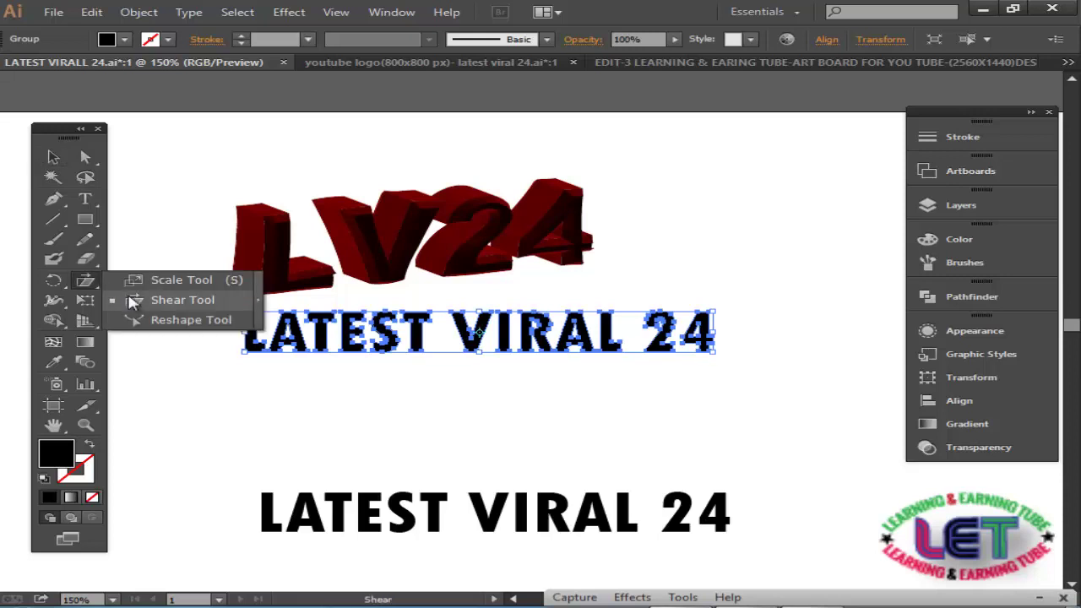
click(155, 306)
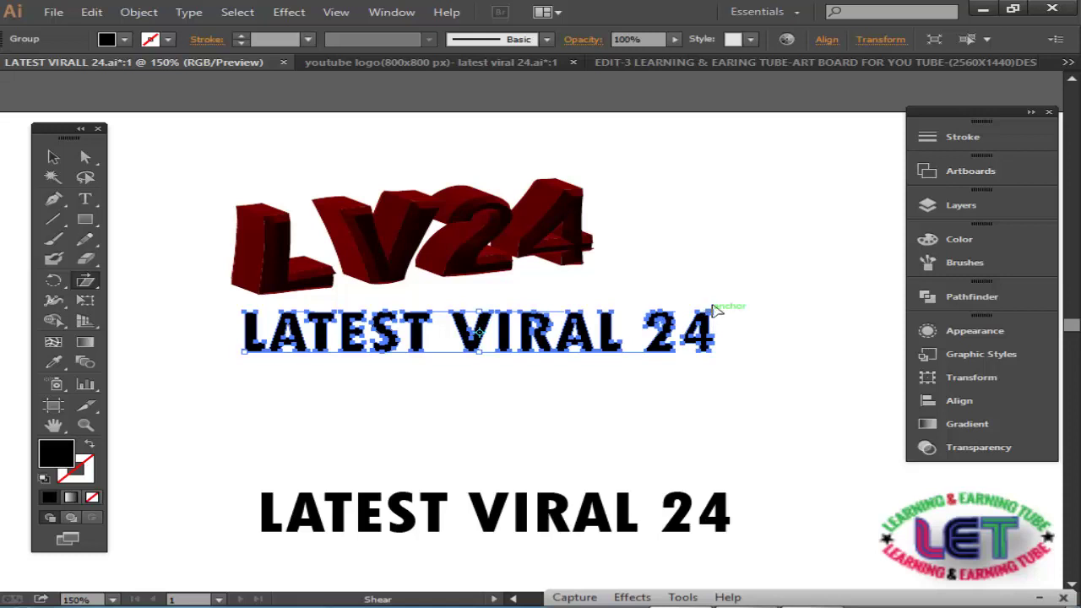
mouse_move(714, 309)
mouse_down()
mouse_move(700, 277)
mouse_move(692, 282)
mouse_move(697, 272)
mouse_up()
click(52, 156)
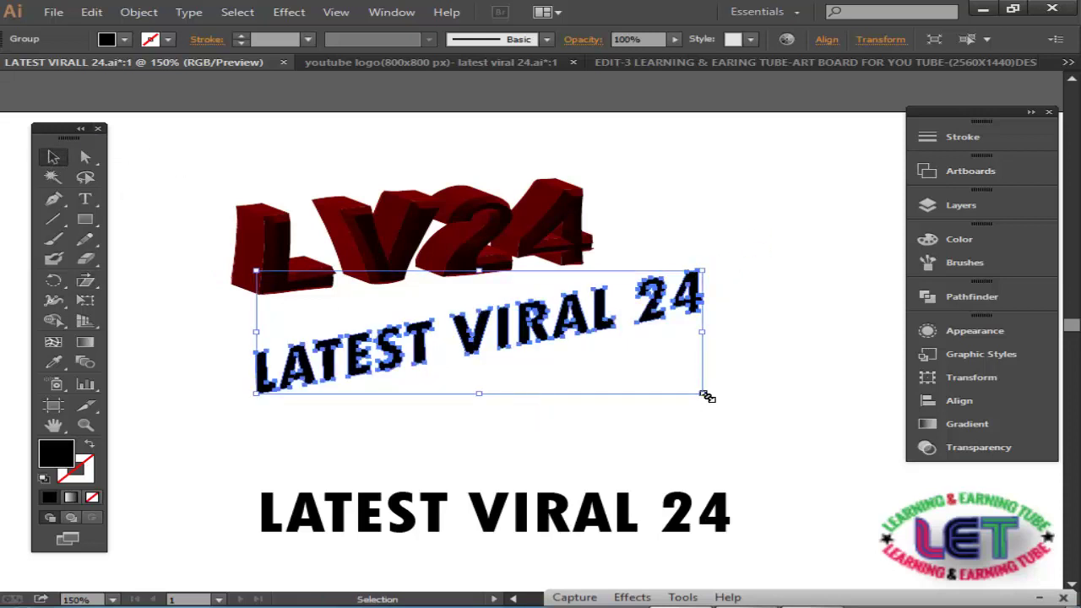
Shrink the tagline, tilt it about -4.71°, and tuck it beneath LV24, nudging the logo.
mouse_move(707, 396)
mouse_down()
mouse_move(673, 378)
mouse_move(689, 373)
mouse_up()
click(700, 369)
drag(511, 321, 459, 282)
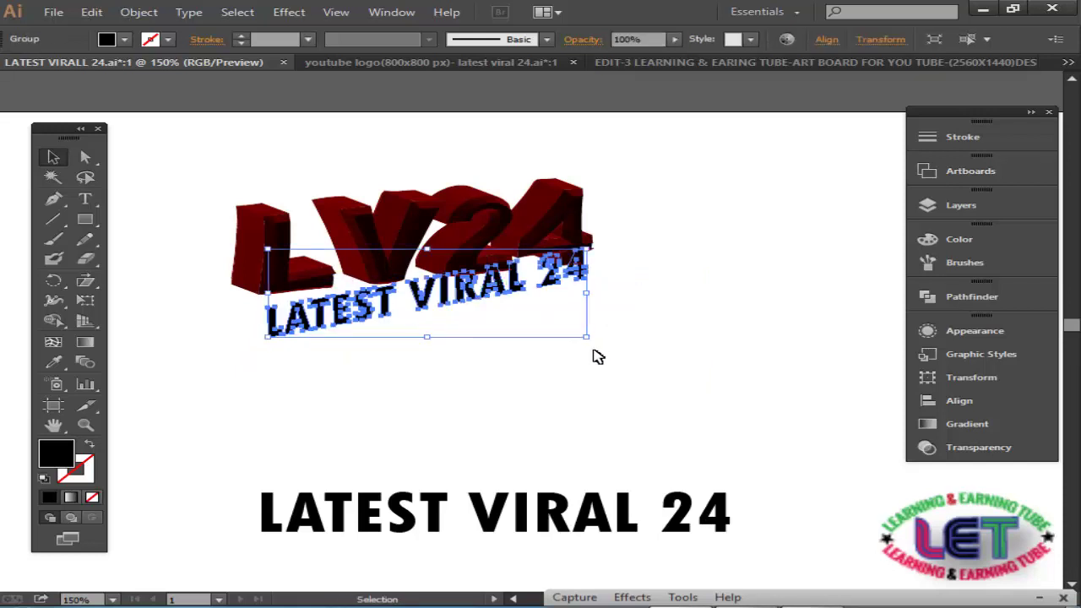
drag(595, 342, 591, 352)
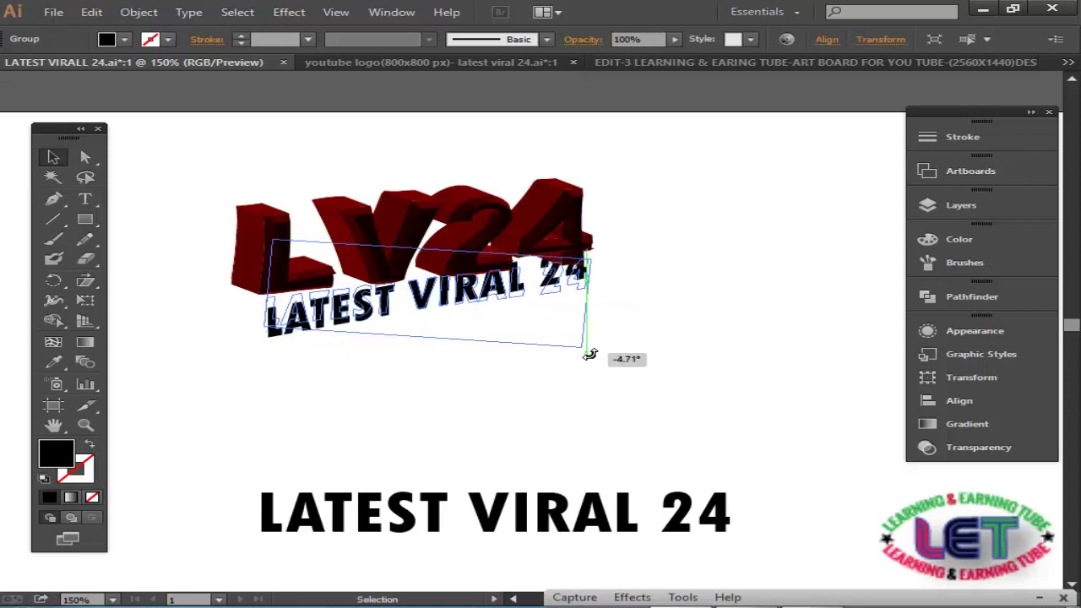
click(645, 341)
mouse_move(481, 302)
mouse_down()
mouse_move(492, 288)
mouse_move(459, 310)
mouse_move(471, 306)
mouse_up()
click(594, 338)
Squash the LATEST VIRAL 24 tagline under LV24 to roughly 203 × 48 px.
click(658, 276)
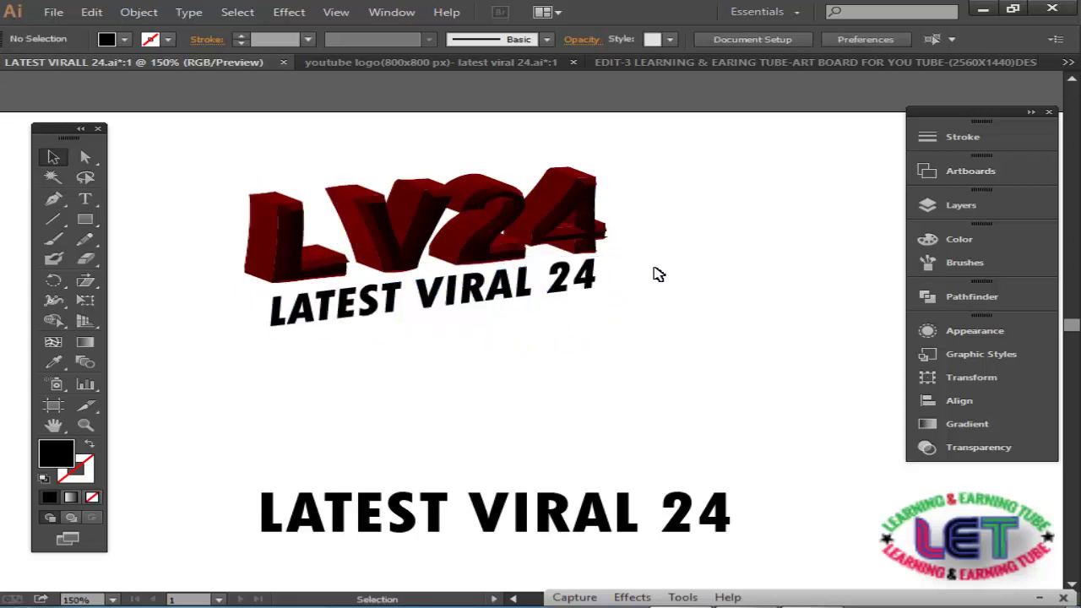
click(589, 284)
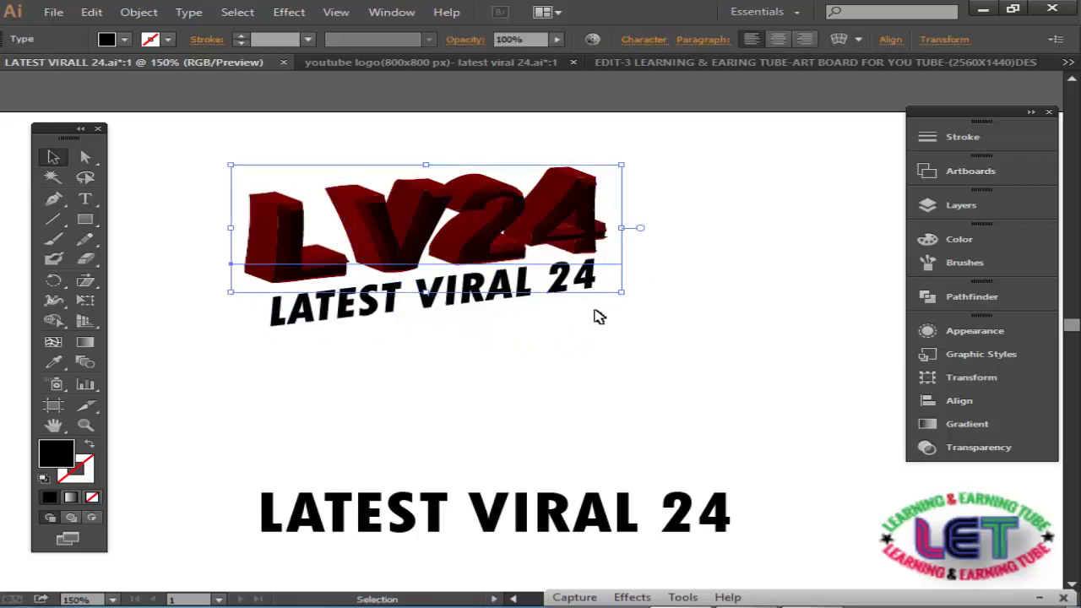
click(617, 359)
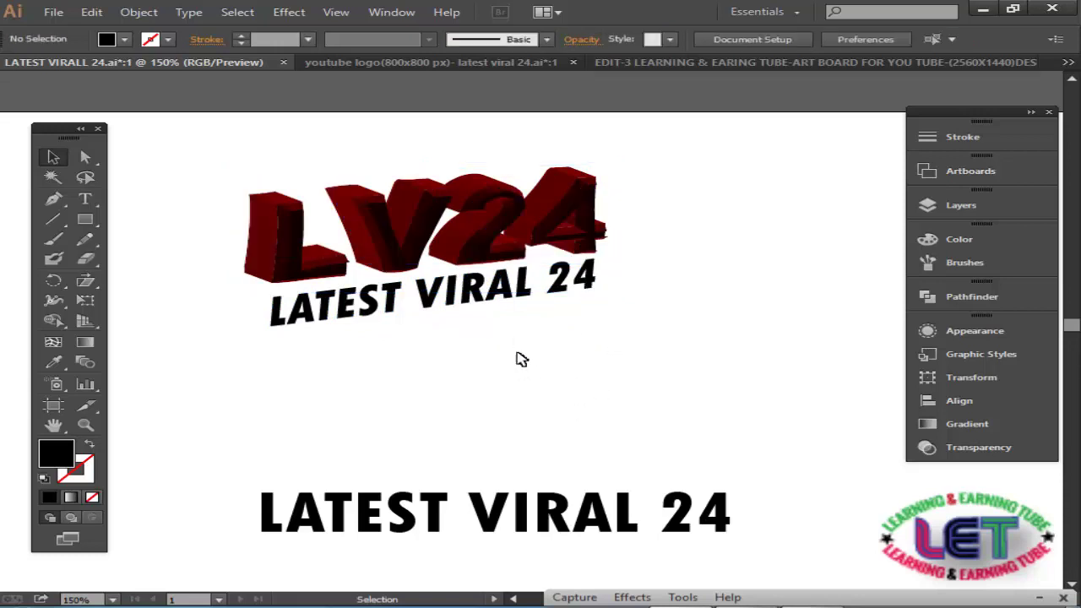
click(507, 301)
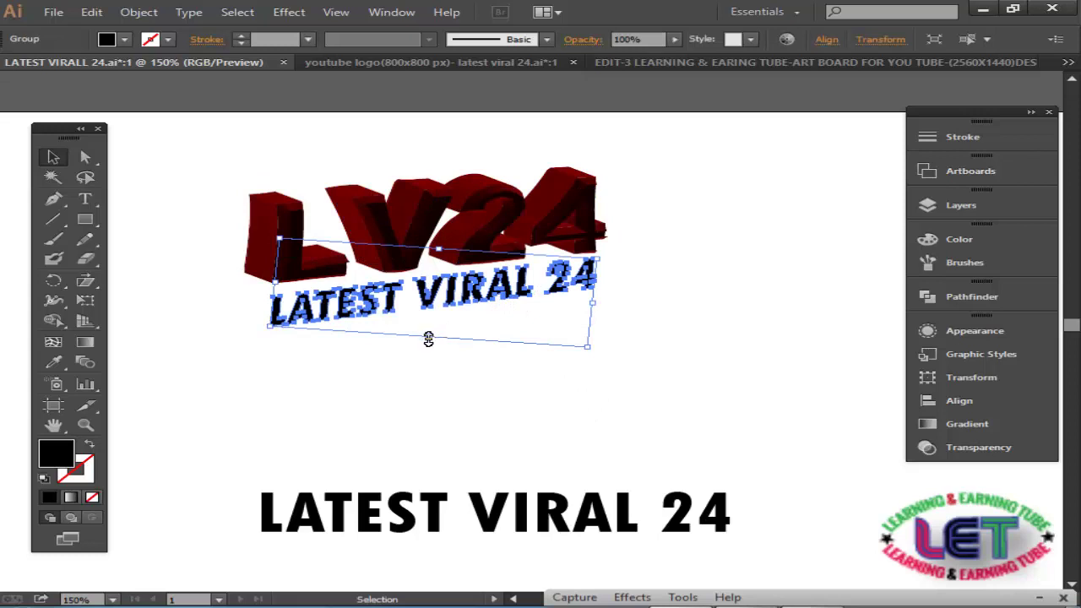
drag(428, 339, 429, 323)
click(451, 386)
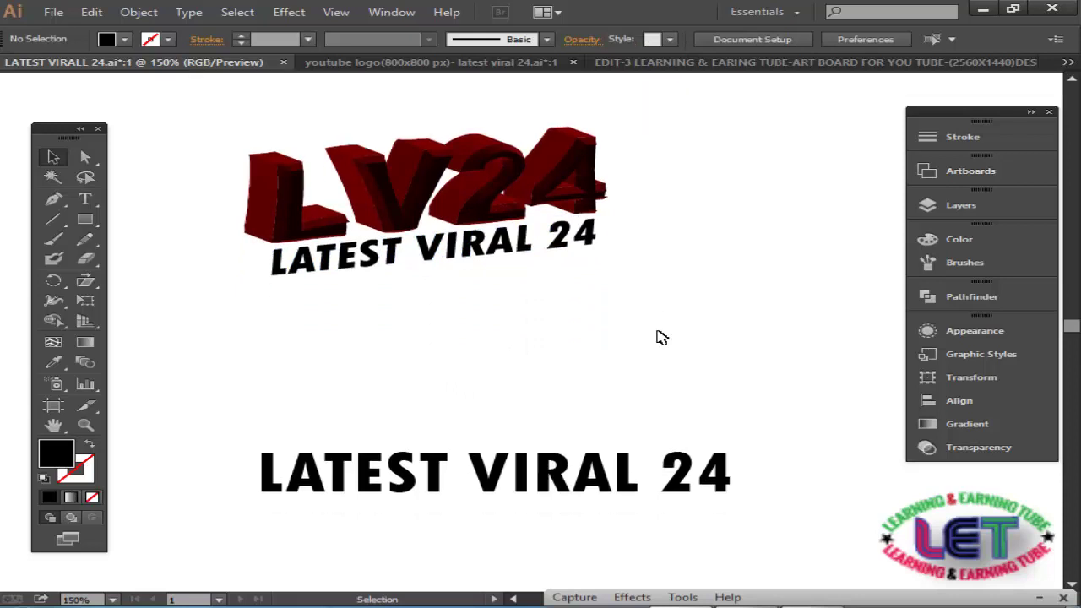
scroll(661, 337, up, 1)
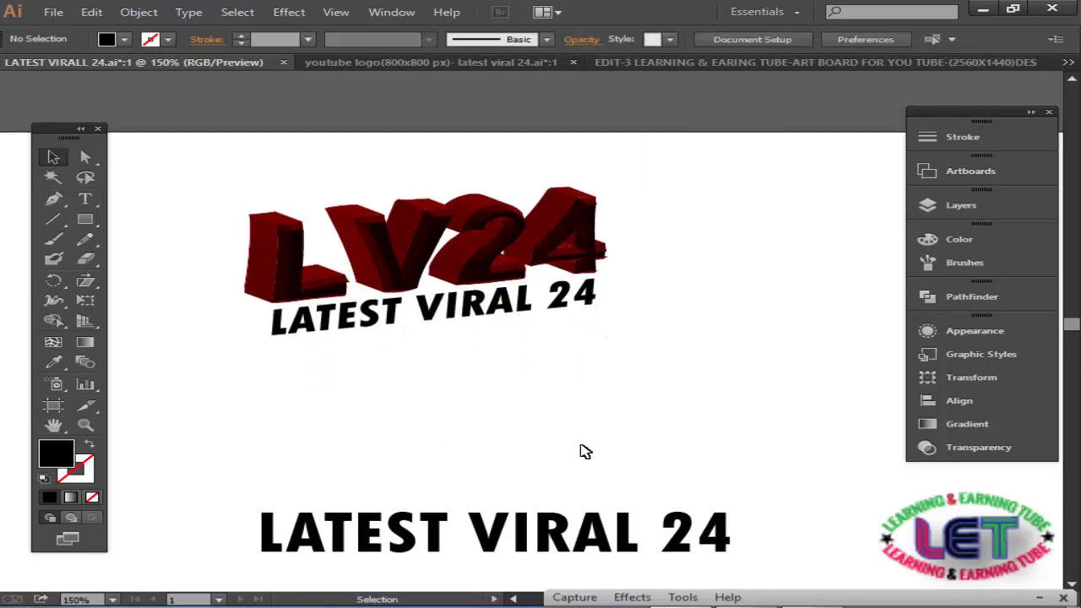
Switch through the EDIT-3 and LOGO SIZE documents to the LATEST VIRALL 24.ai:2 window.
click(832, 63)
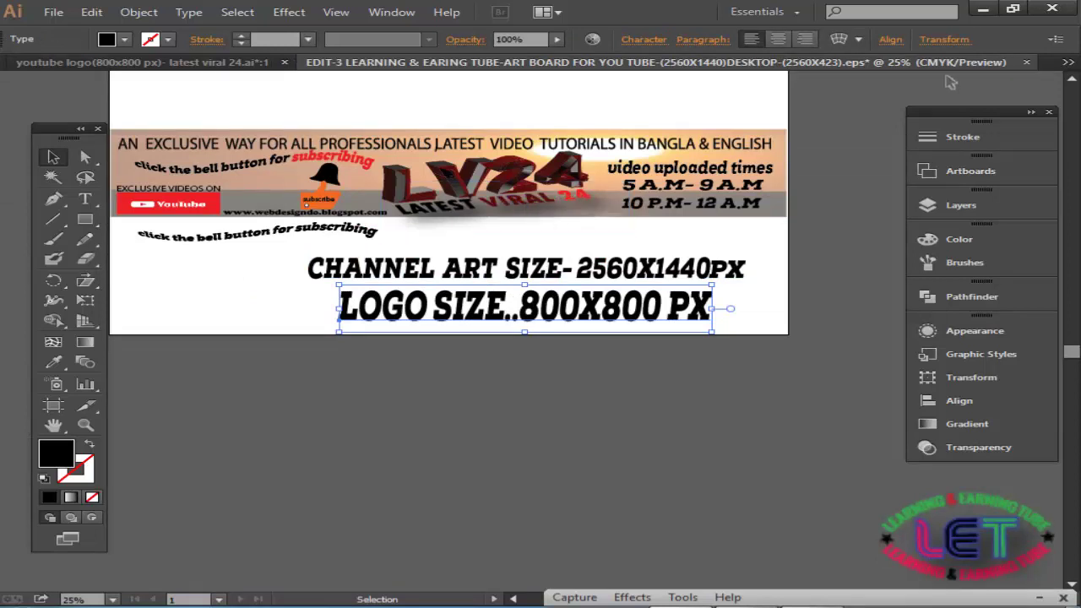
click(1067, 62)
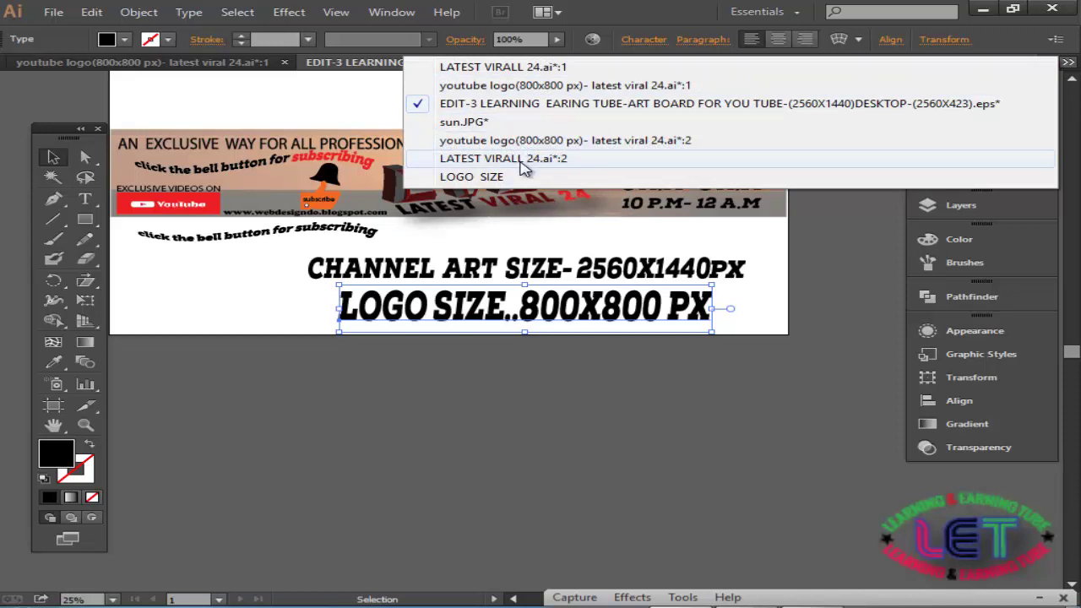
click(499, 177)
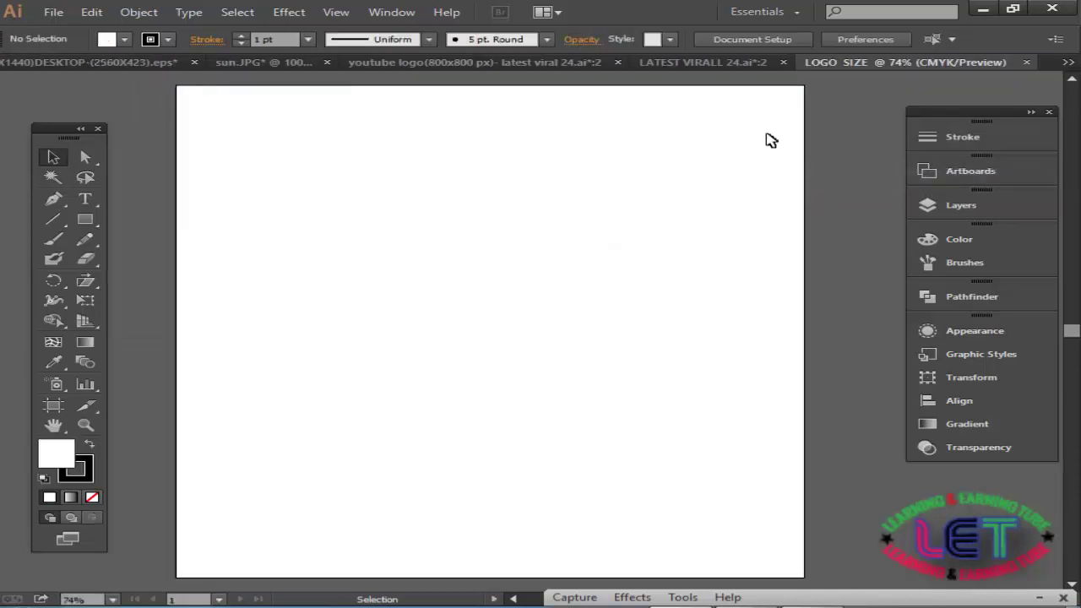
click(1068, 64)
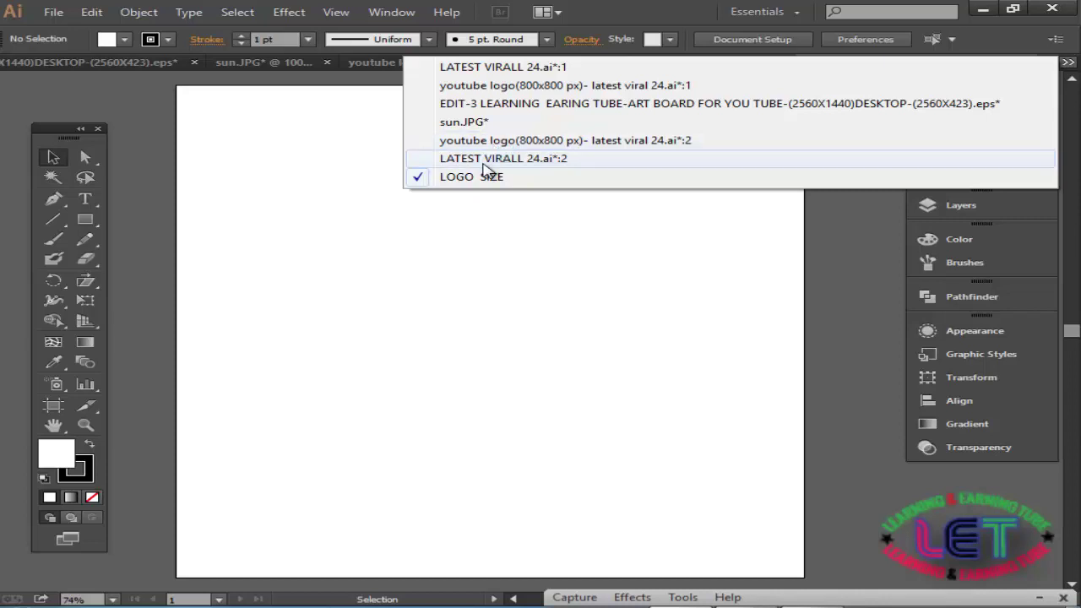
click(487, 160)
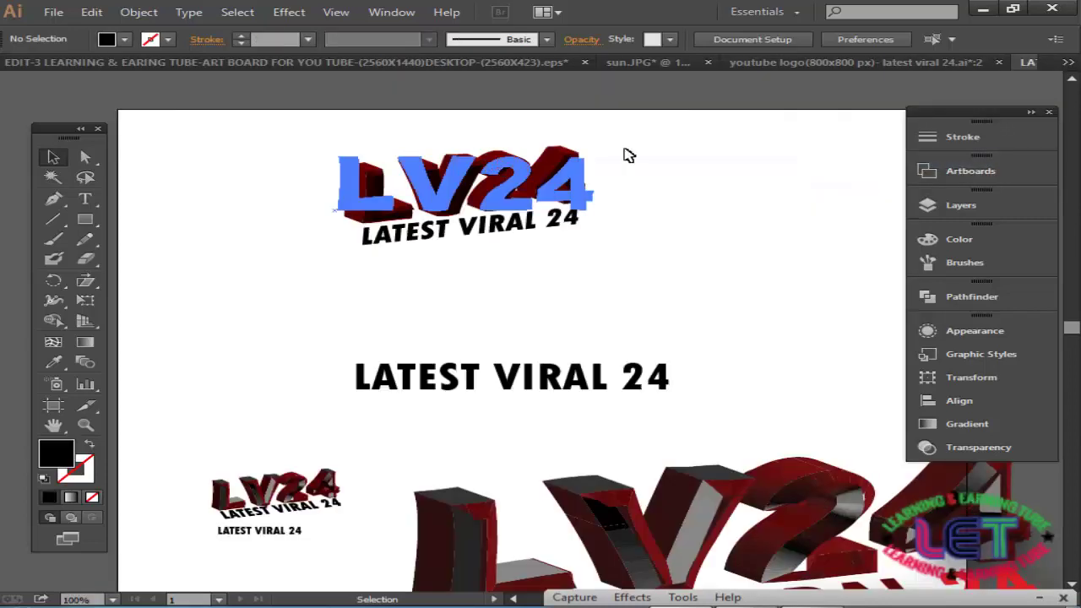
Move the LATEST VIRAL 24 arc text lower beneath the LV24 logo.
scroll(765, 229, down, 1)
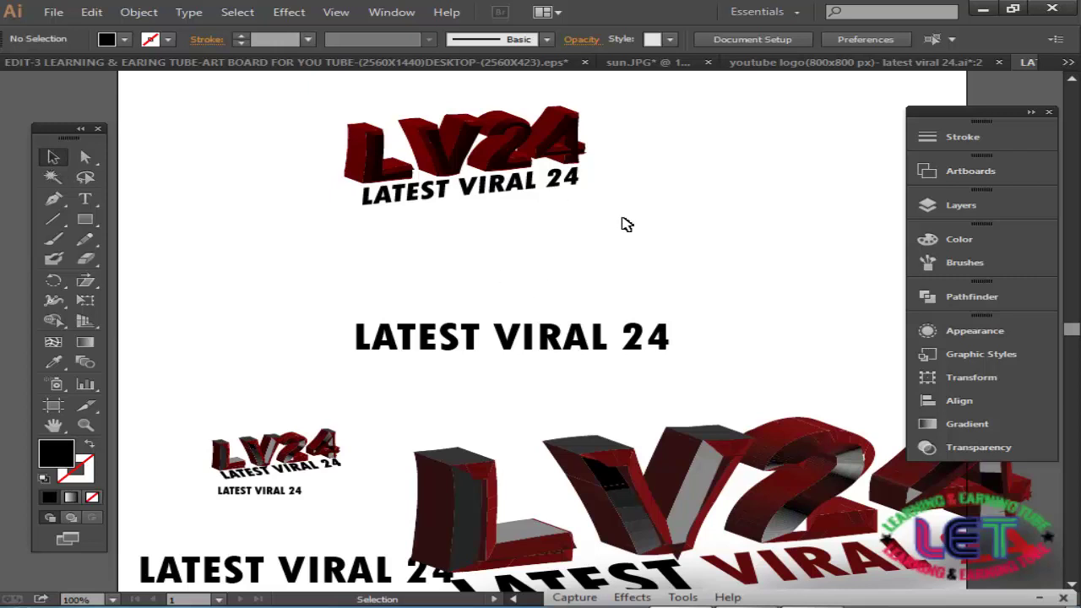
drag(618, 212, 553, 179)
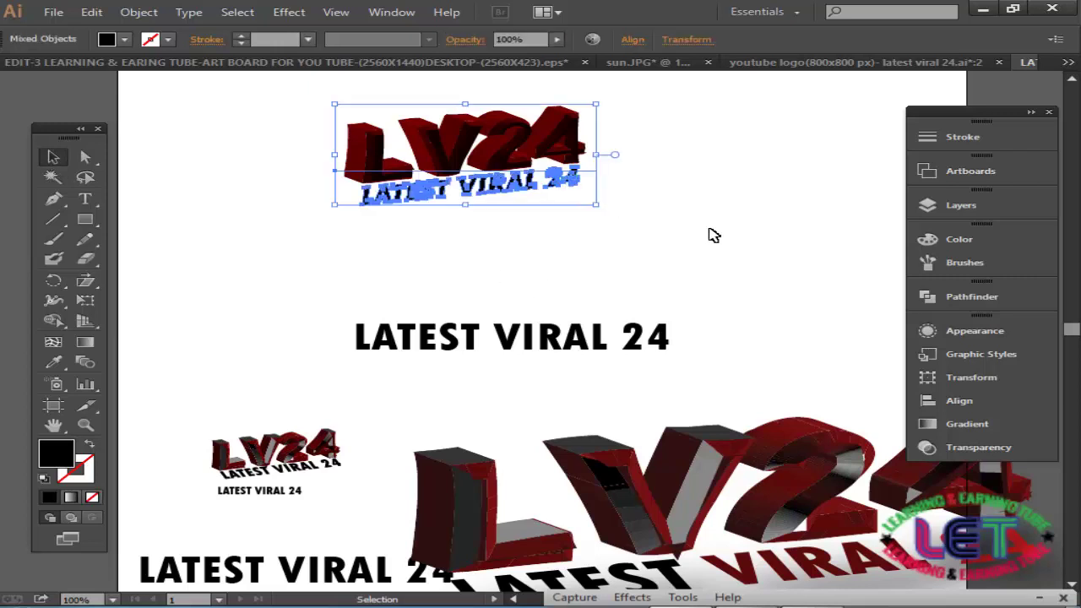
click(583, 196)
click(615, 266)
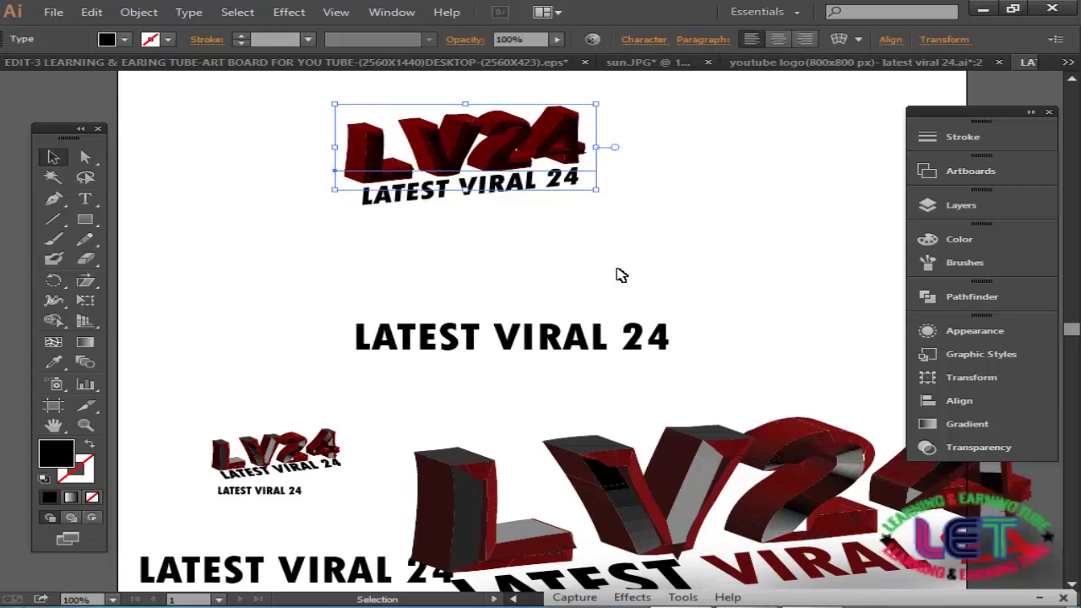
click(507, 196)
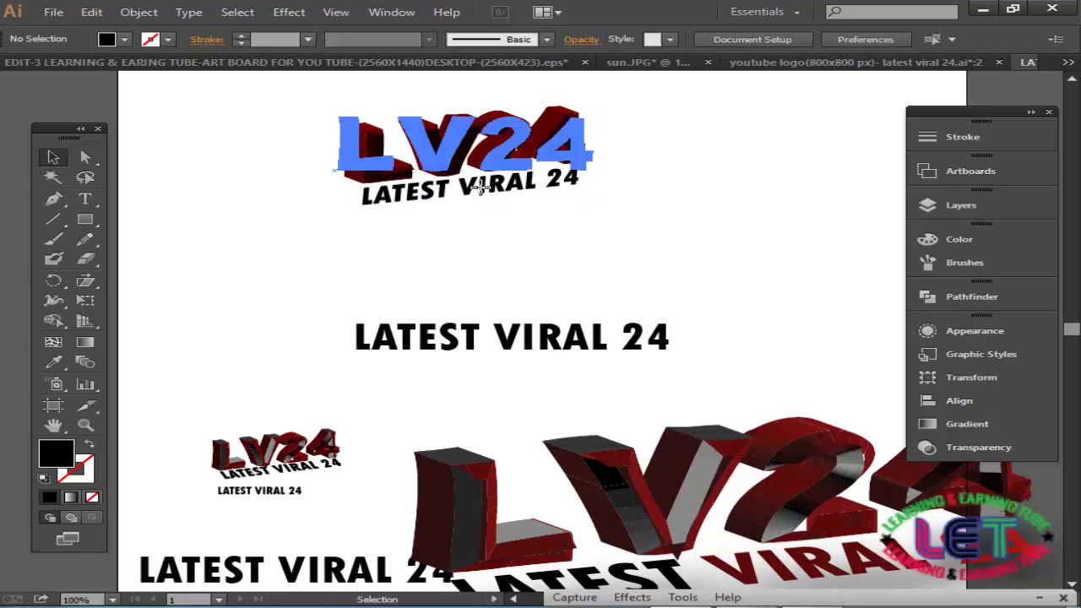
click(541, 239)
drag(502, 198, 514, 256)
click(655, 259)
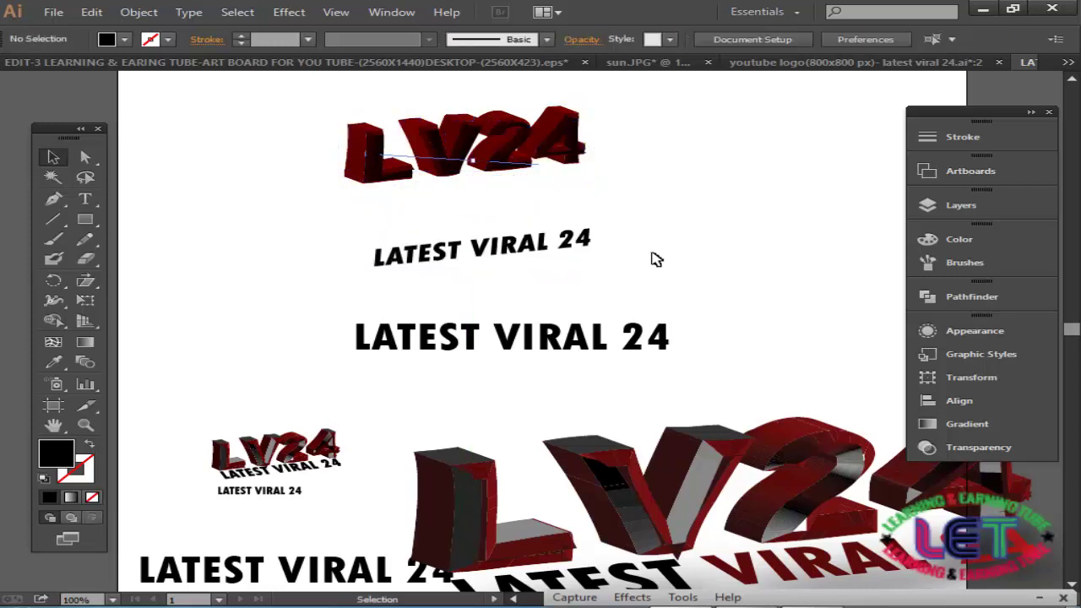
Ungroup the LATEST VIRAL 24 arc text.
scroll(654, 259, down, 3)
click(581, 178)
right_click(590, 179)
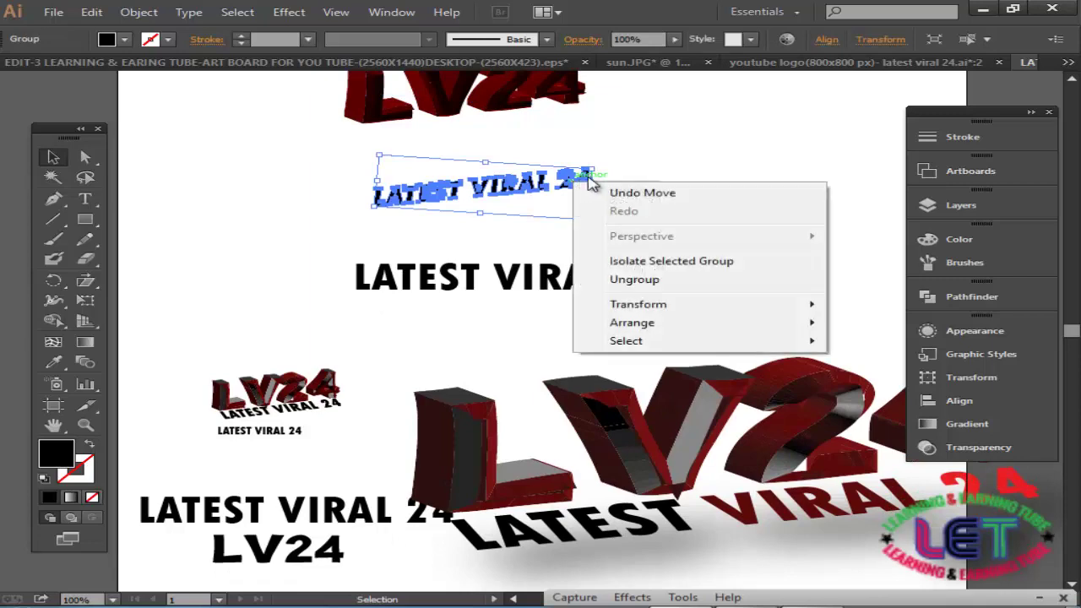
click(633, 280)
click(718, 245)
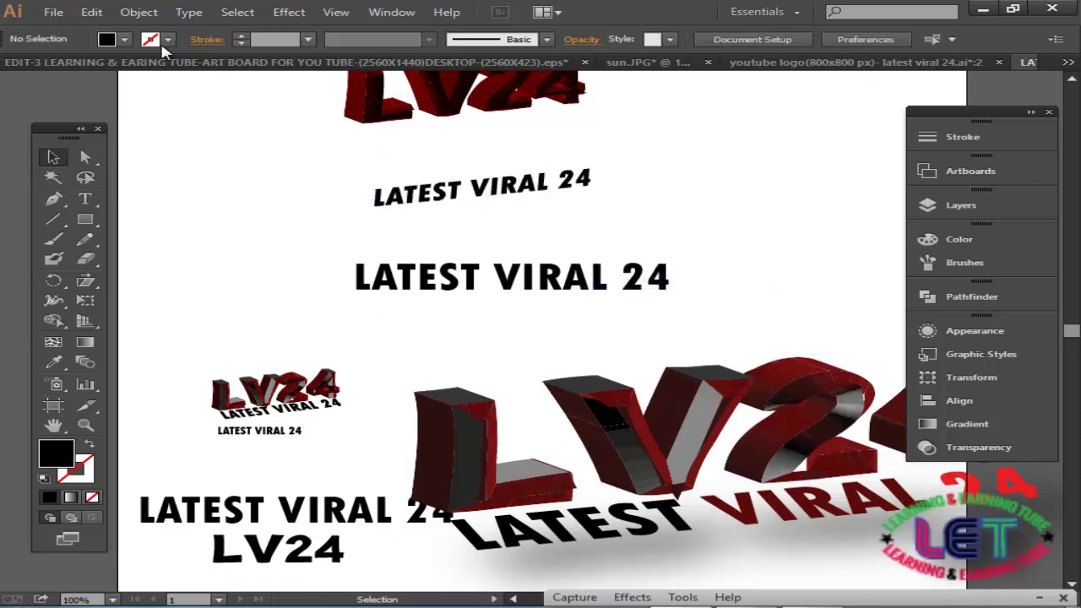
click(139, 12)
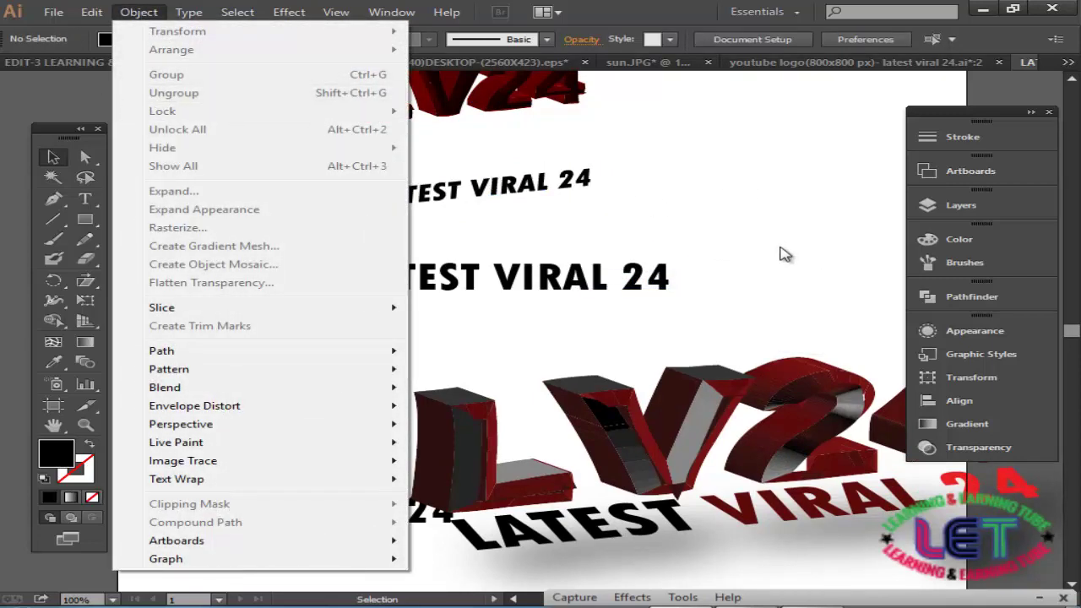
Fill the arc text's 24 with the logo's red using the Eyedropper.
click(742, 228)
click(566, 178)
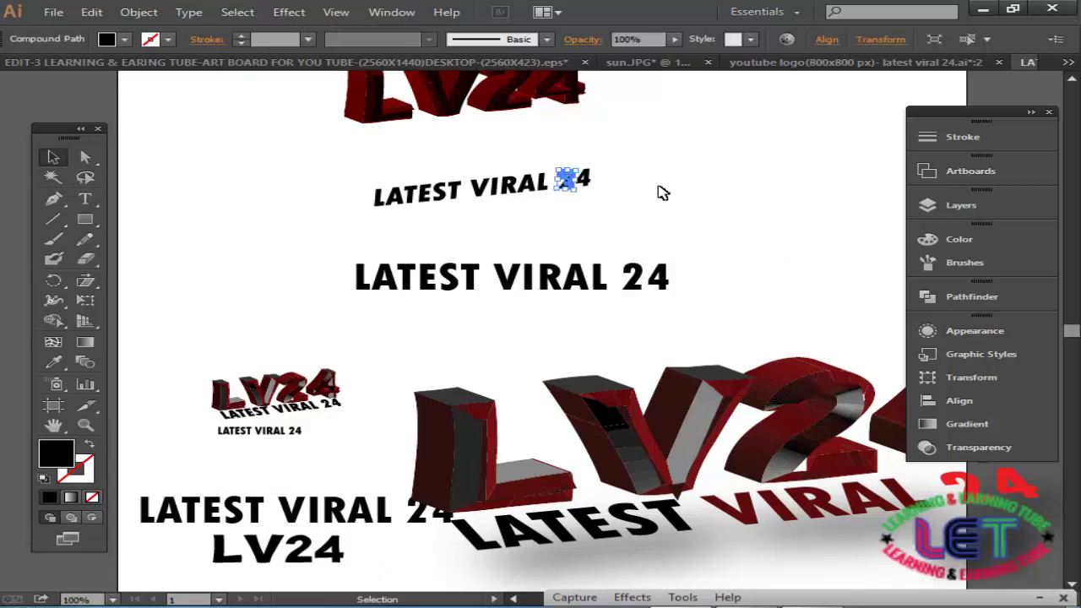
drag(647, 217, 559, 164)
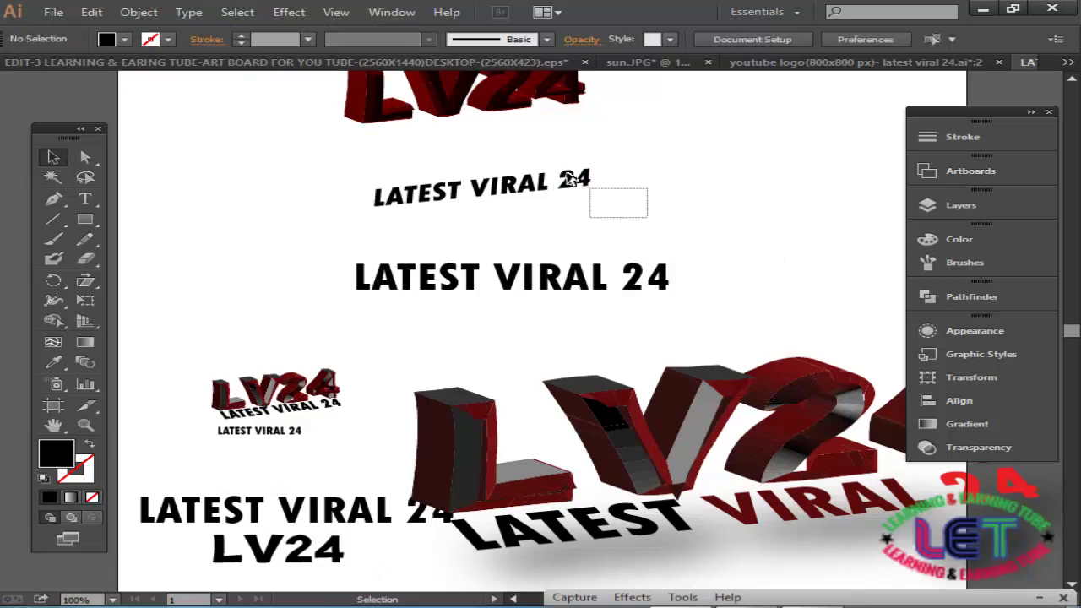
click(54, 364)
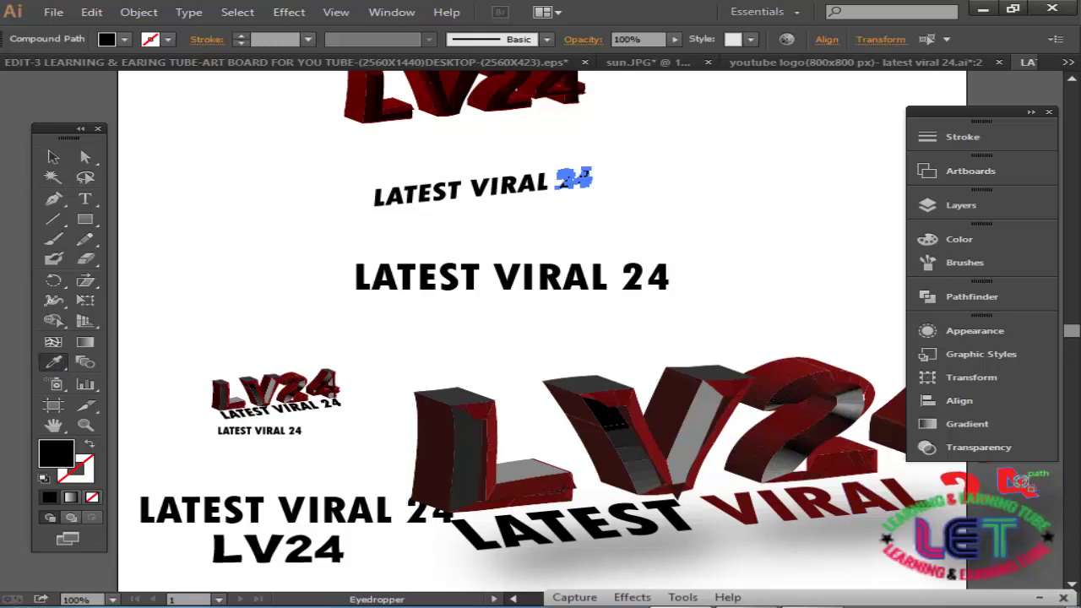
click(1014, 483)
click(52, 157)
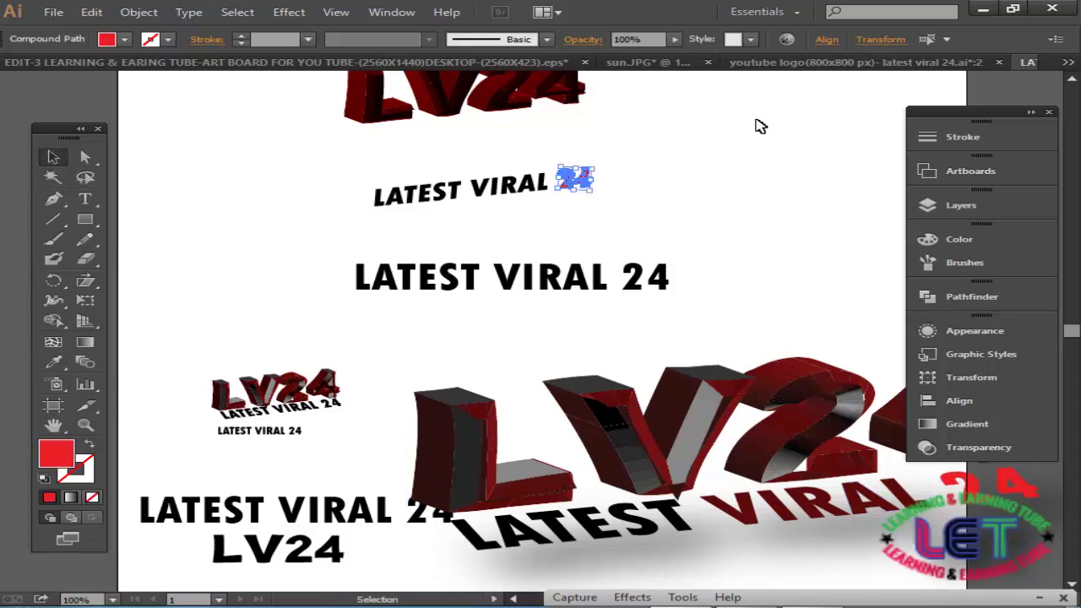
click(685, 173)
Give VIRAL the dark maroon sampled from the 3D LV24 letters and reselect it.
drag(547, 216, 483, 179)
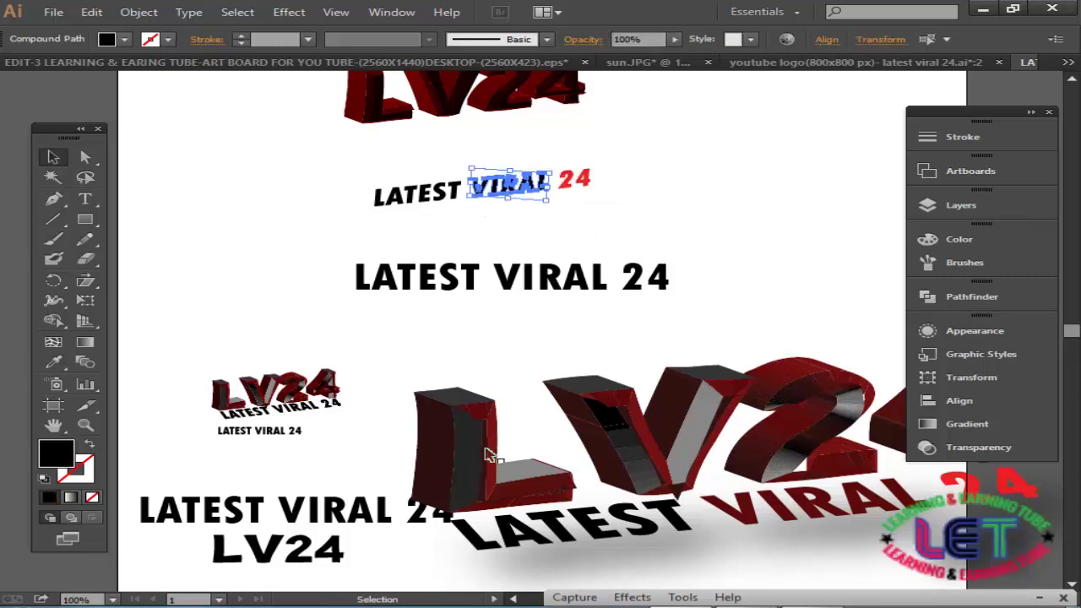
click(55, 366)
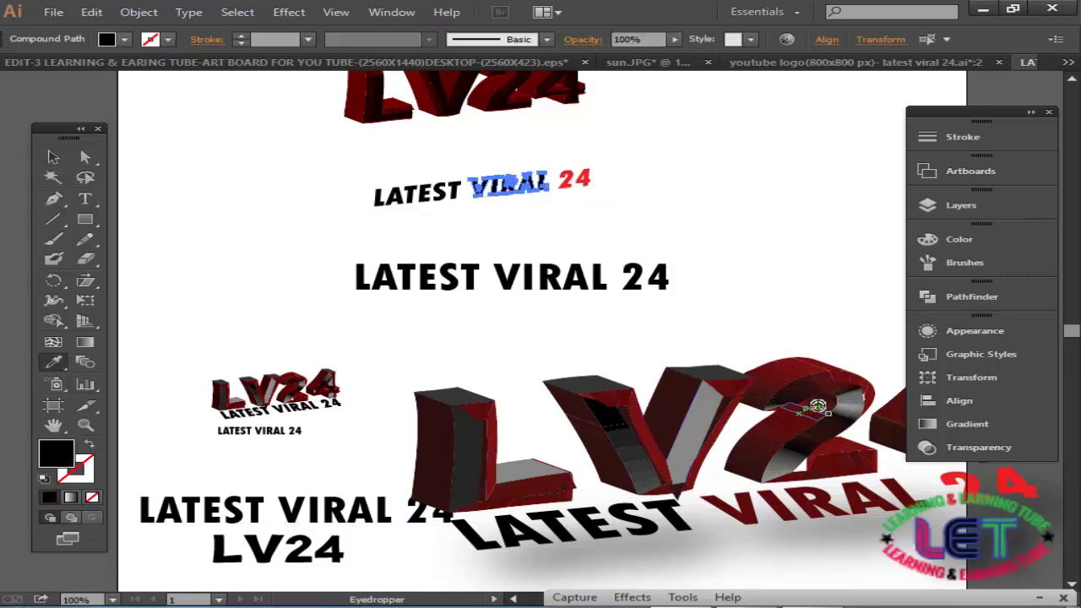
click(803, 390)
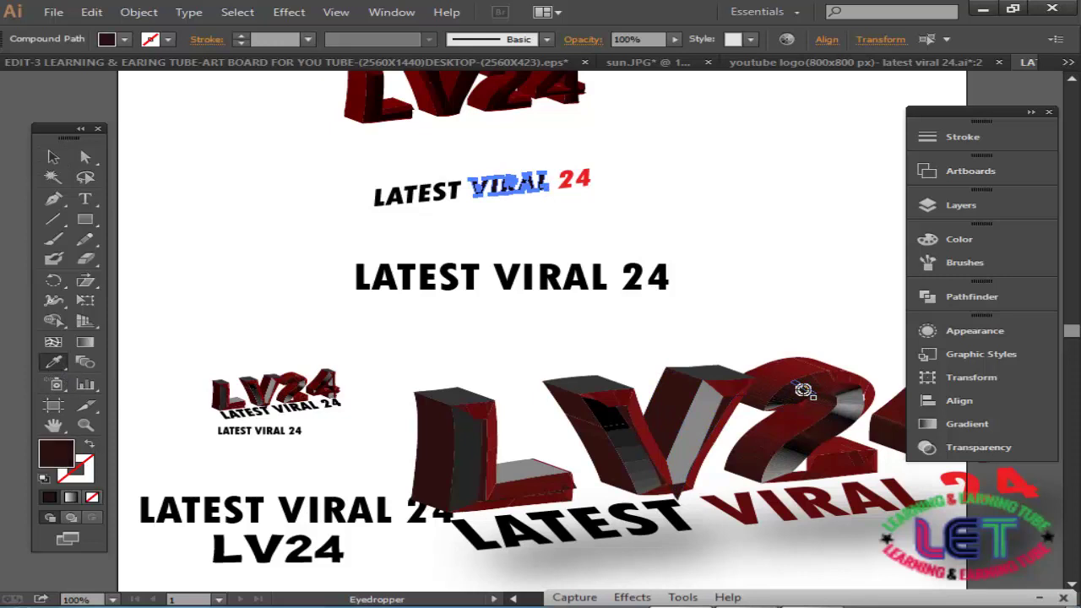
click(53, 157)
click(541, 211)
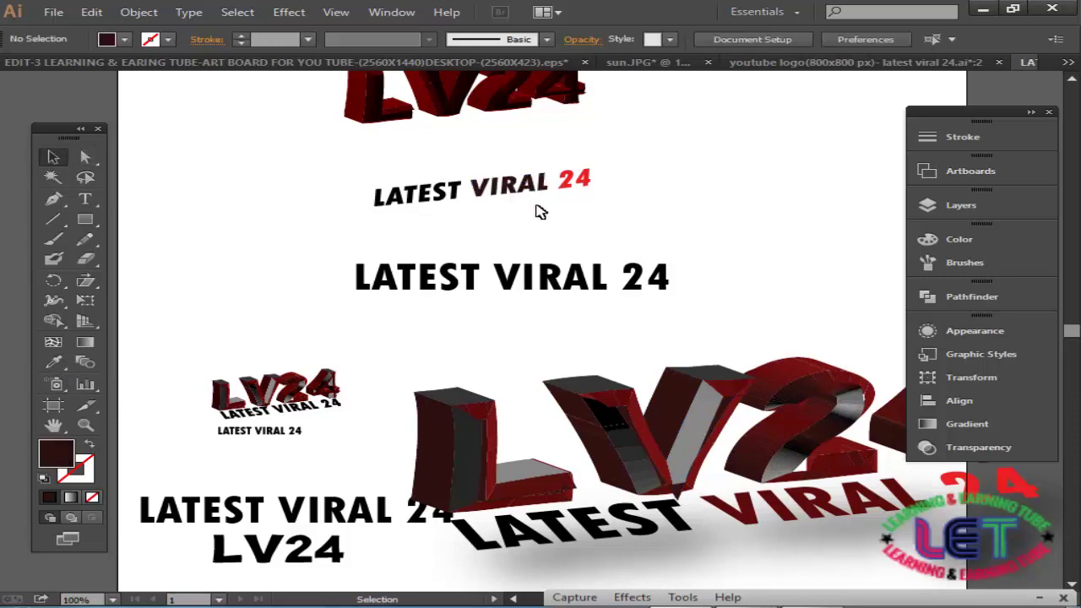
click(501, 187)
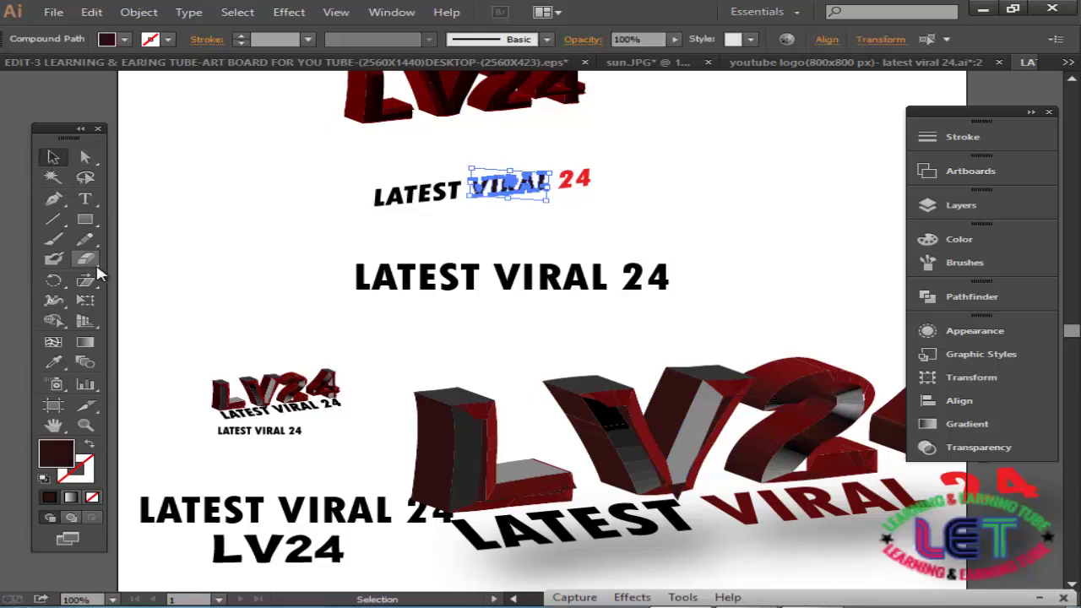
click(53, 363)
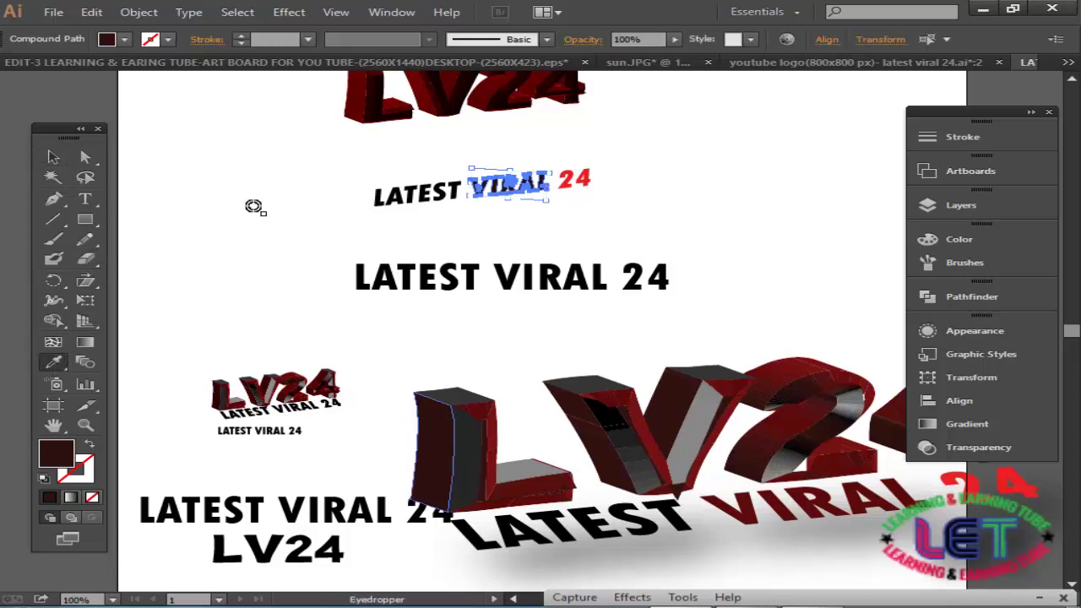
click(53, 158)
click(333, 161)
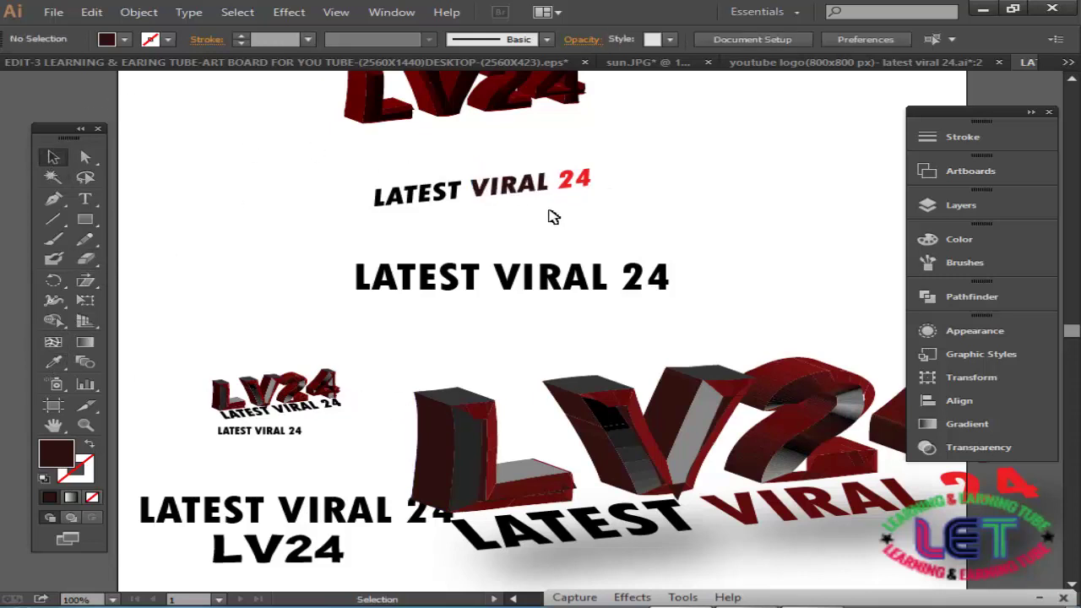
click(509, 186)
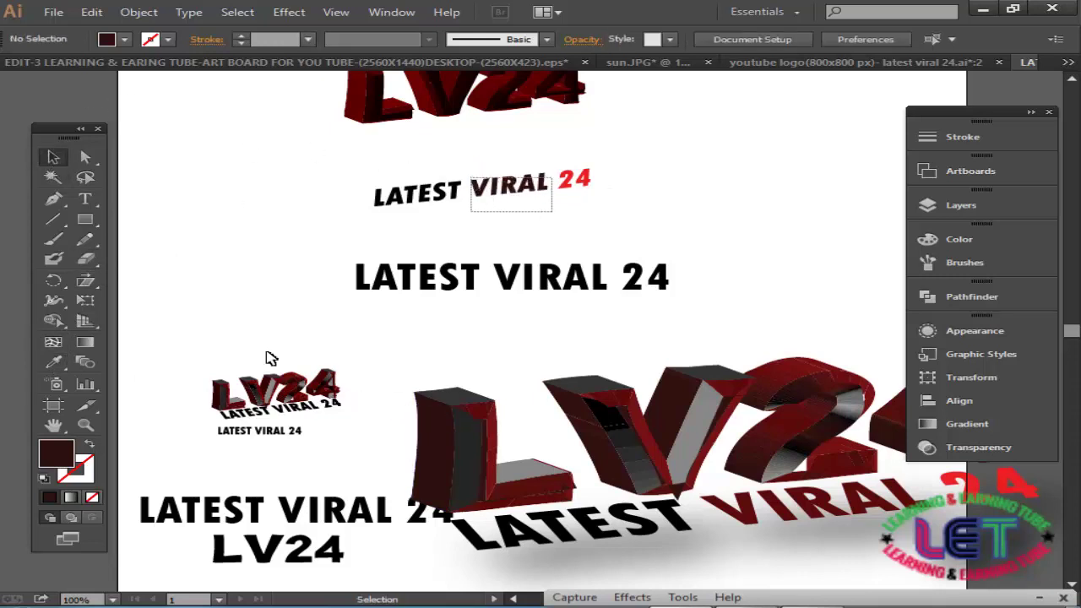
Fill VIRAL with bright red BF1313 through the Color Picker.
double_click(57, 454)
drag(550, 109, 814, 129)
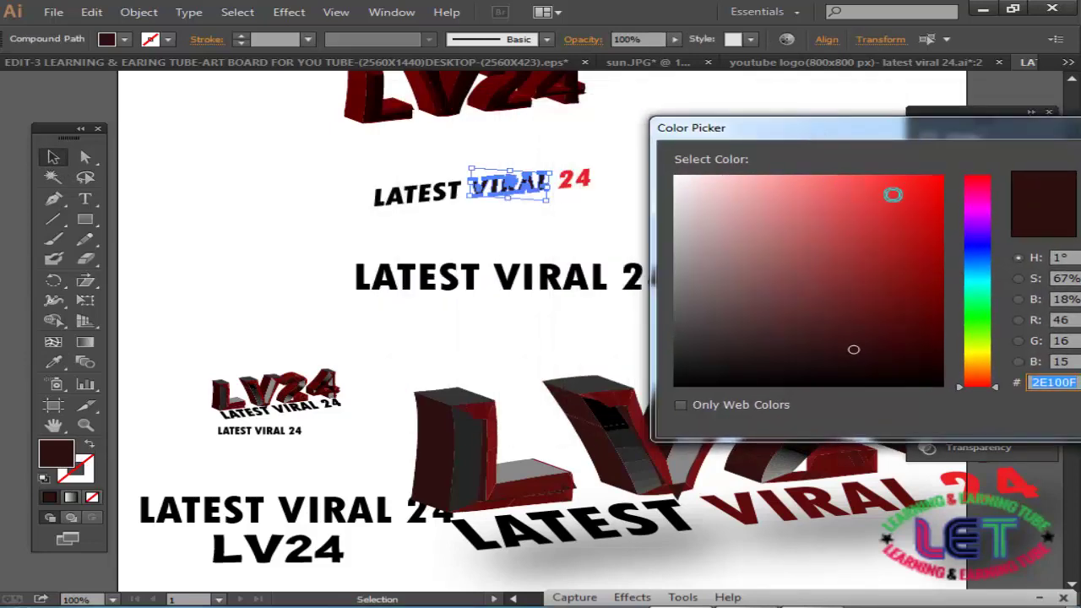
drag(893, 195, 920, 226)
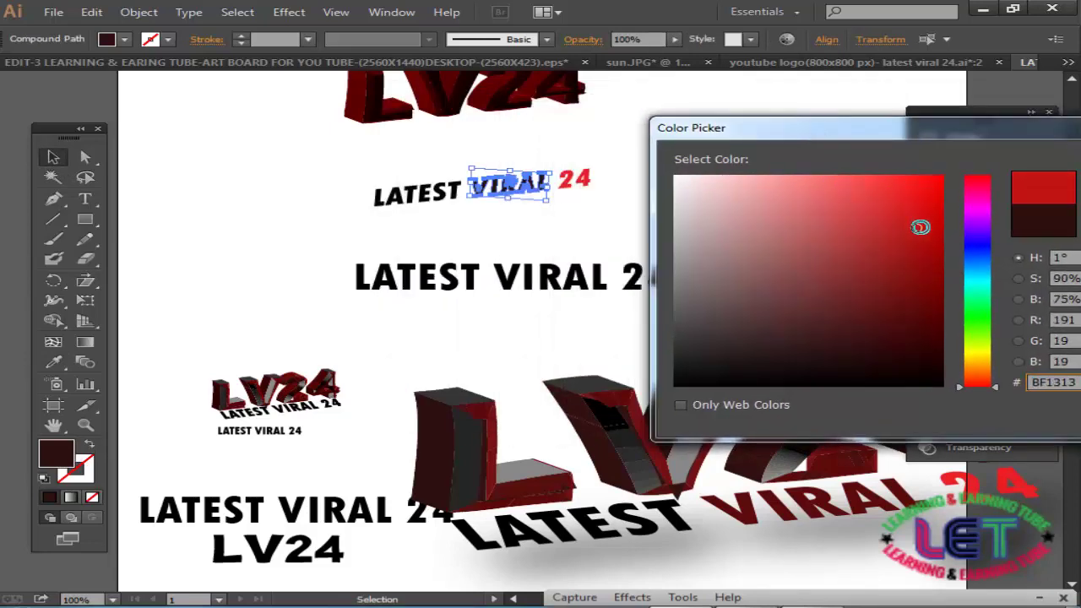
drag(960, 134, 593, 220)
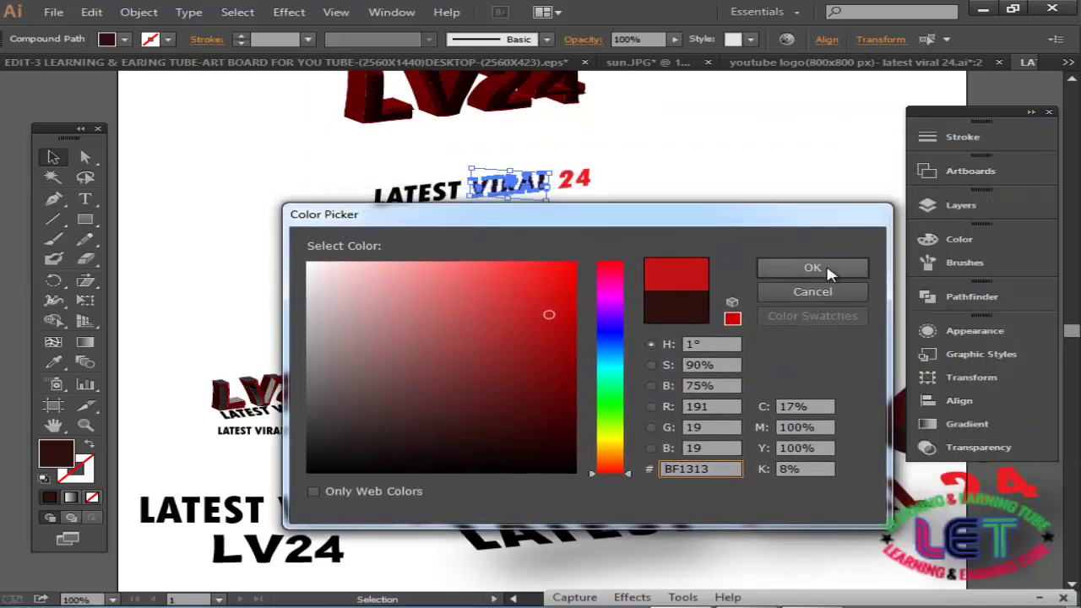
click(812, 268)
click(744, 195)
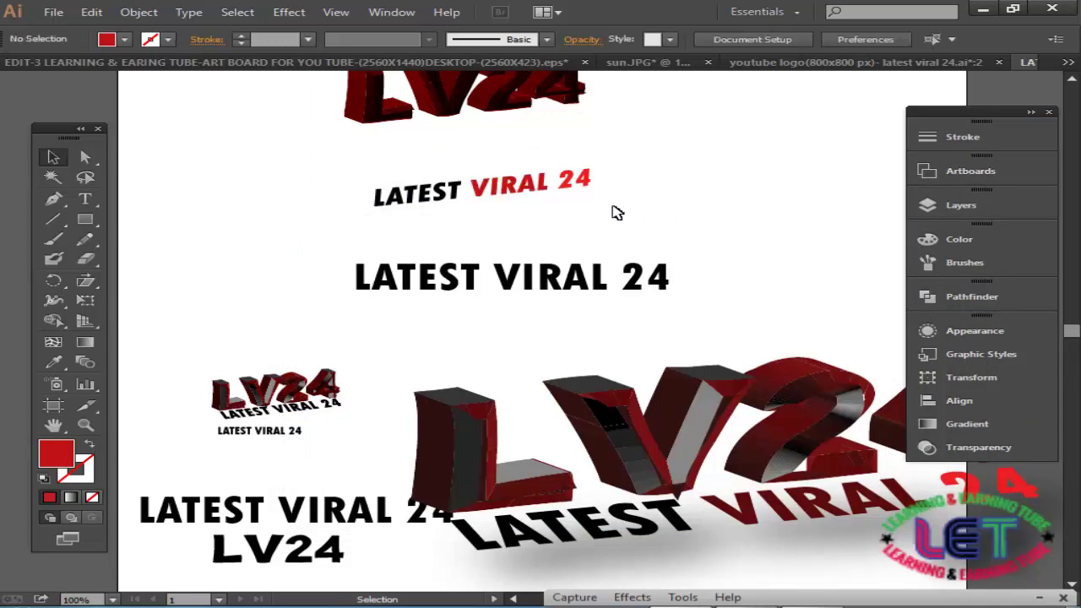
Darken VIRAL's fill to deep red 770A0A in the Color Picker.
drag(551, 220, 474, 167)
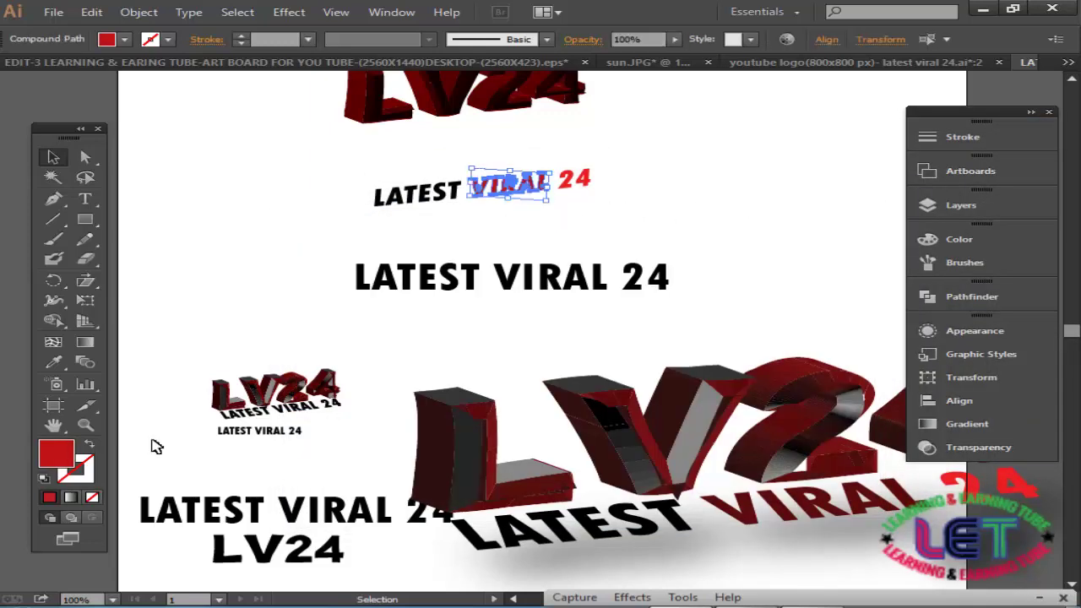
double_click(56, 461)
mouse_move(555, 378)
mouse_down()
mouse_move(557, 359)
mouse_move(555, 374)
mouse_up()
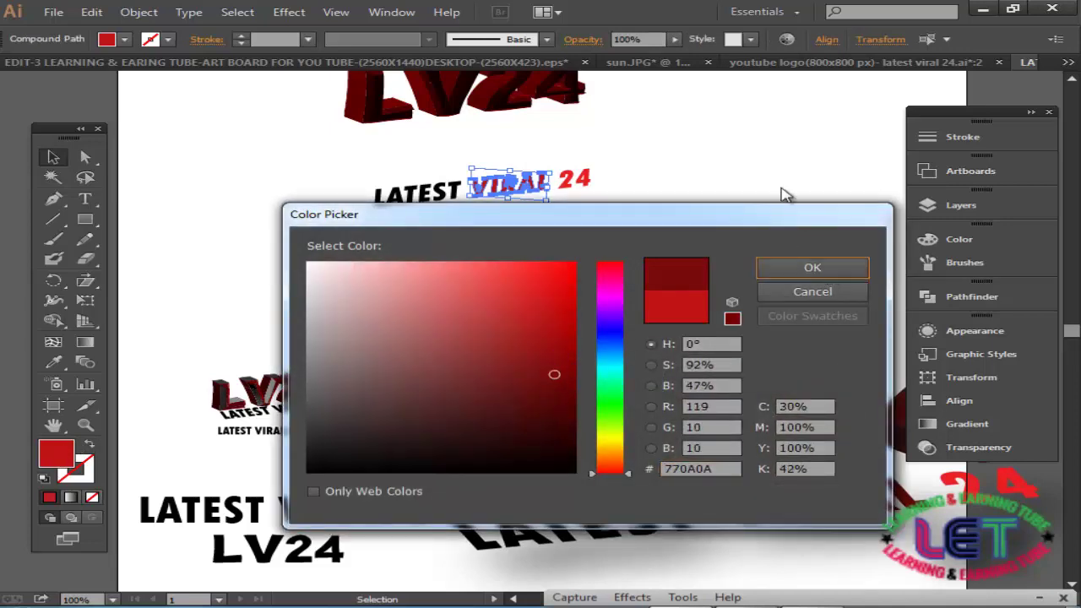
click(794, 267)
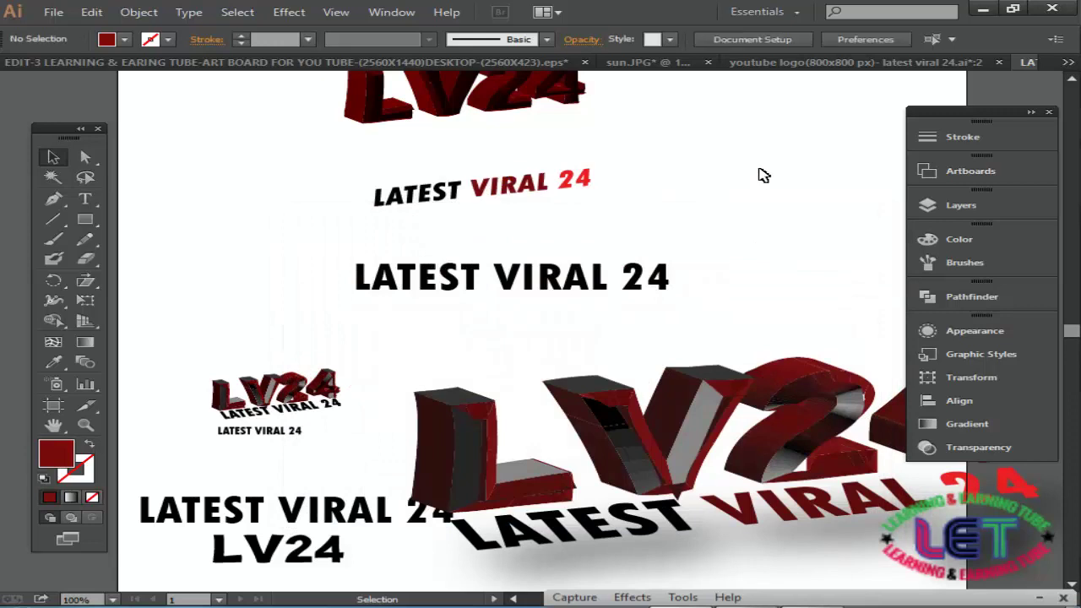
drag(704, 213, 296, 167)
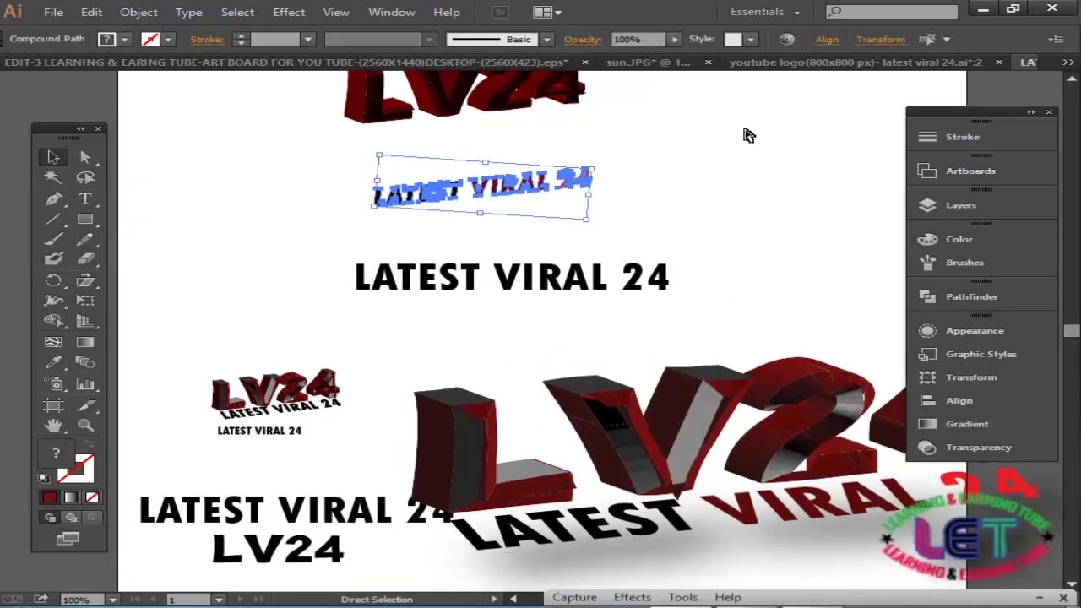
click(701, 200)
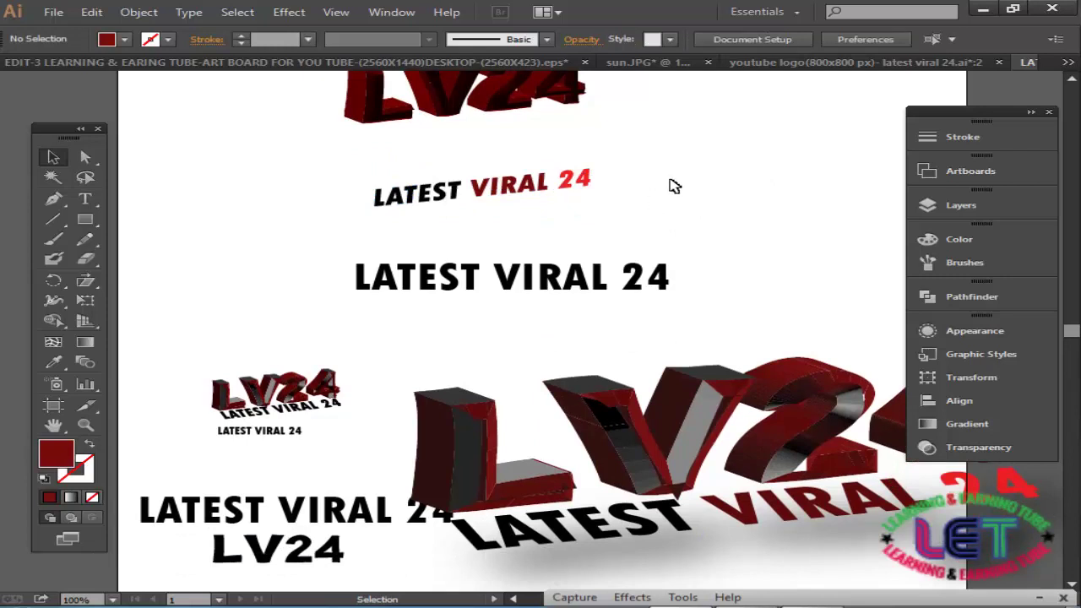
click(592, 178)
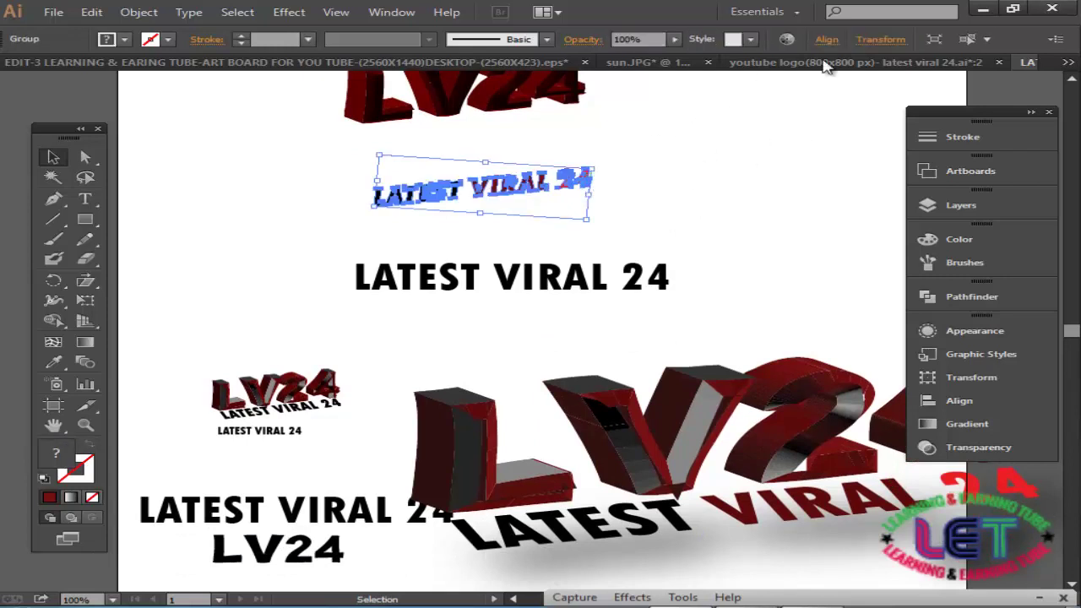
Add a Drop Shadow to the tagline with preview on and a black shadow colour.
click(289, 12)
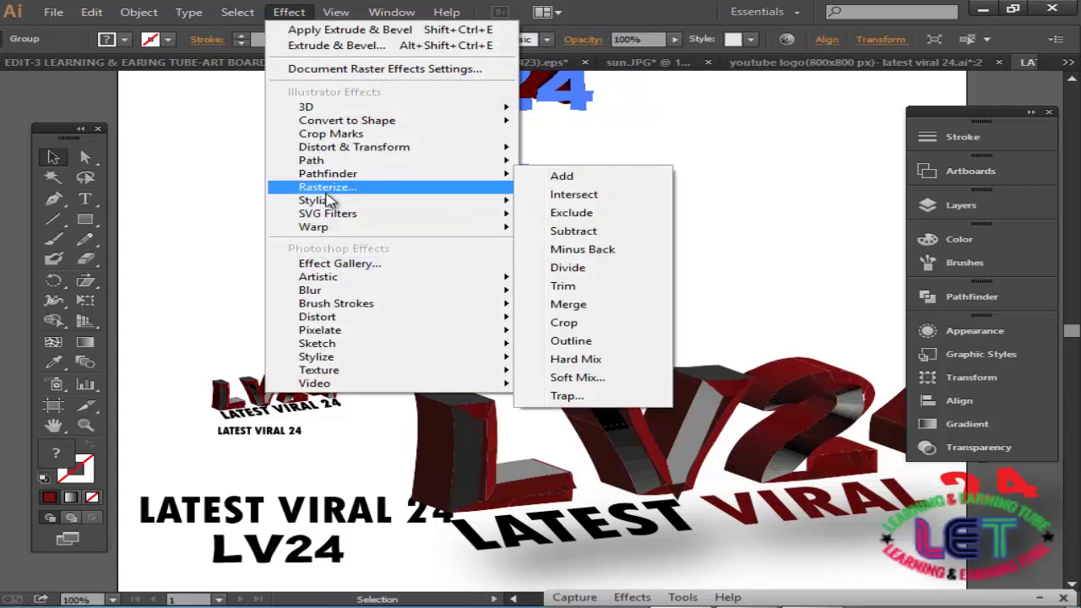
mouse_move(317, 200)
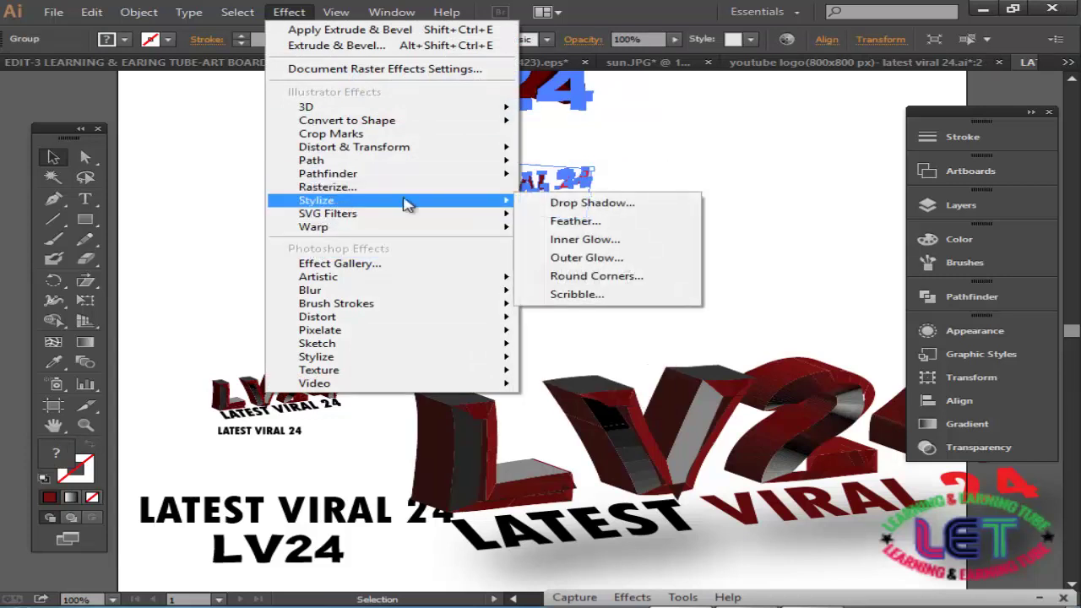
click(565, 203)
drag(887, 110, 760, 140)
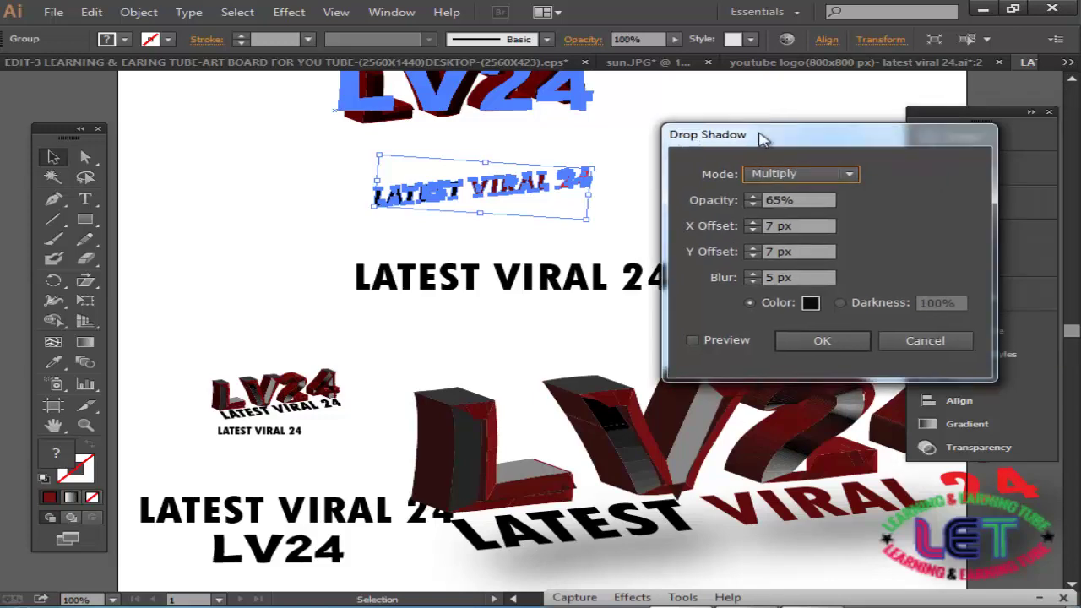
click(692, 340)
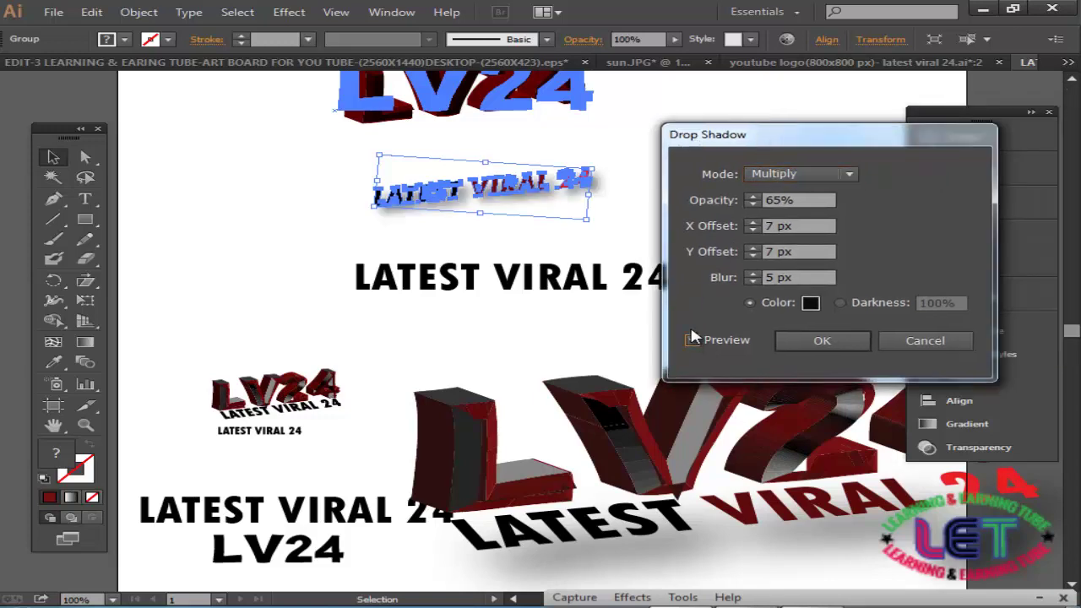
click(811, 303)
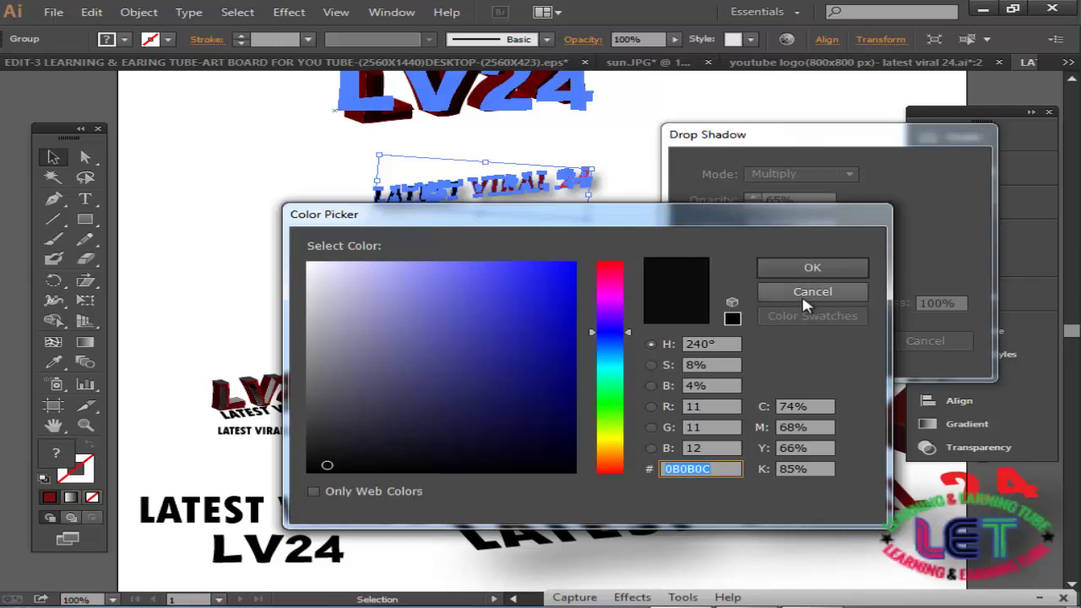
click(812, 291)
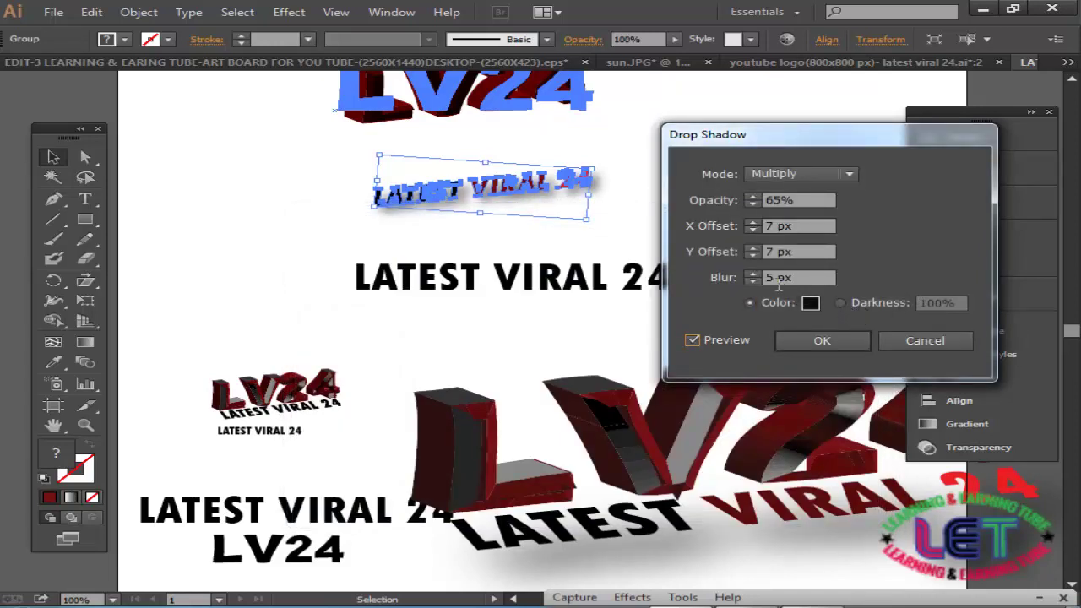
Set the shadow blur to 5 px, keeping Multiply, 65% opacity and 7 px offsets, and apply.
click(752, 274)
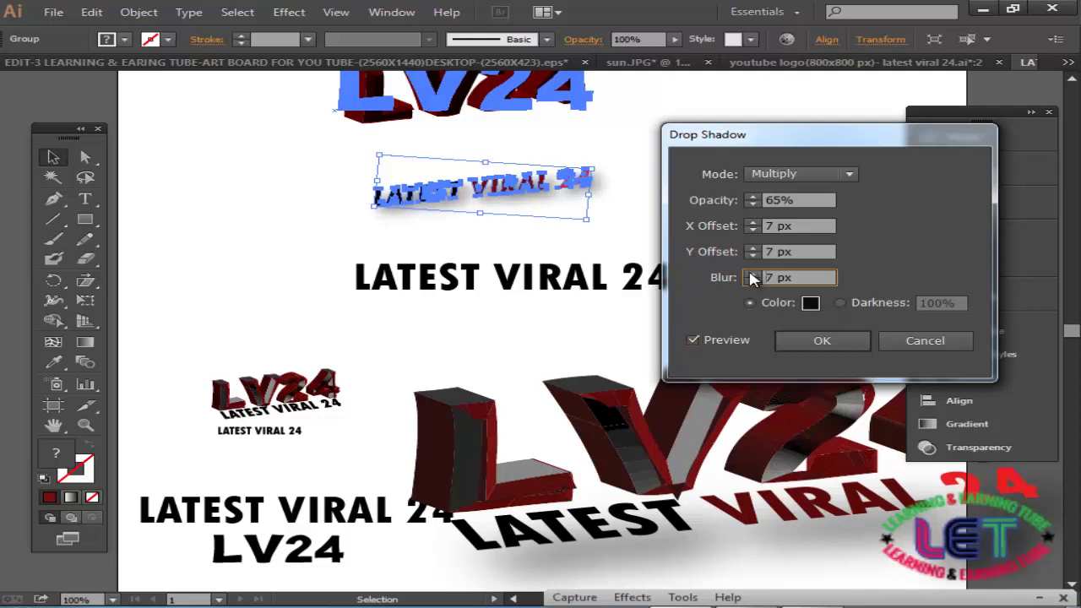
click(752, 274)
click(752, 274)
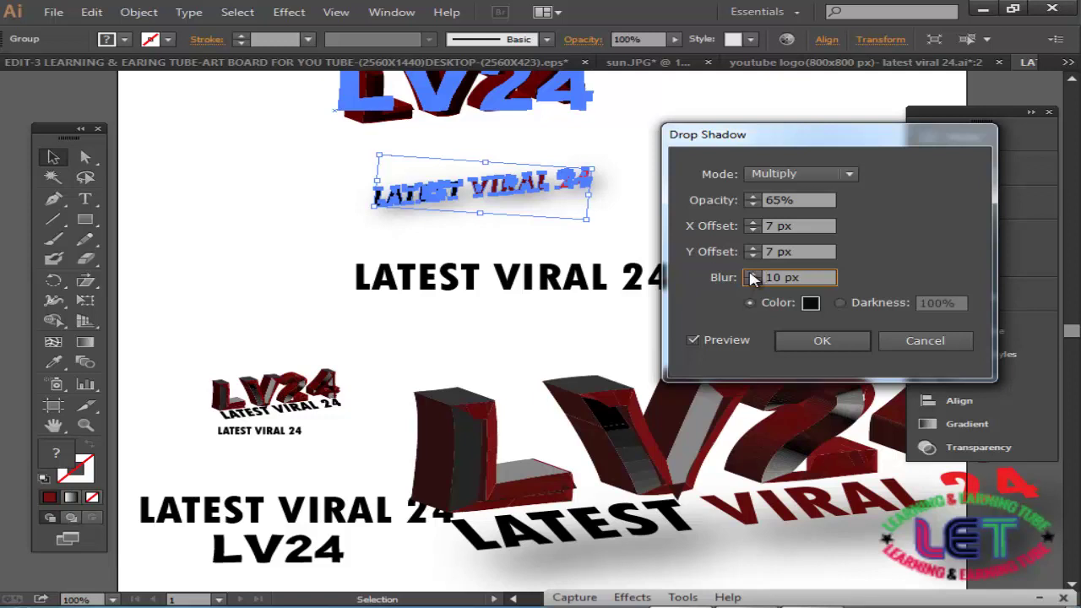
click(752, 275)
click(751, 276)
click(751, 275)
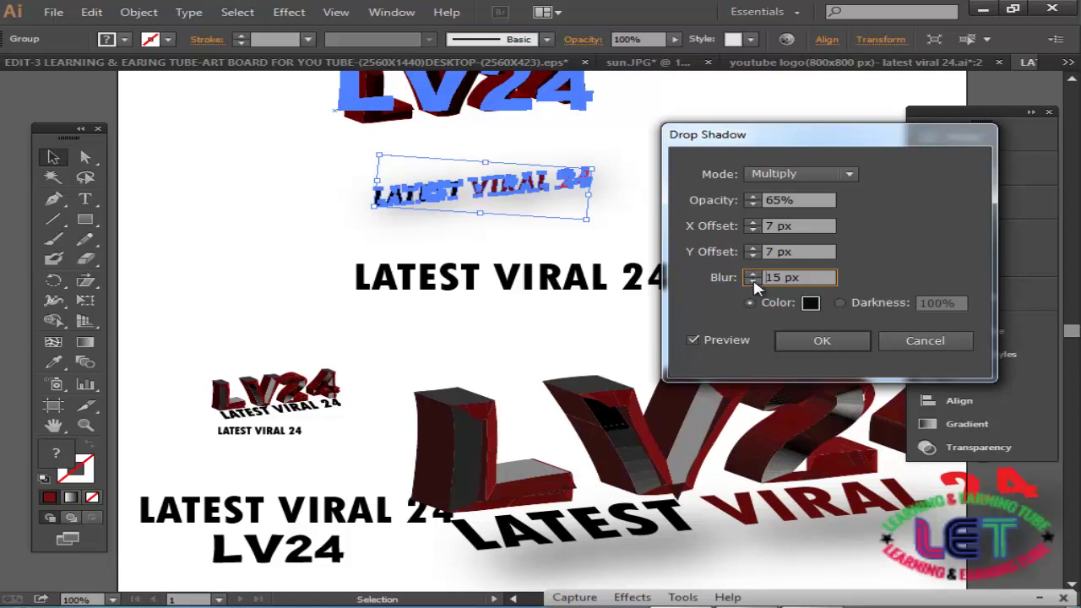
click(752, 281)
click(753, 282)
click(753, 282)
click(753, 283)
click(753, 282)
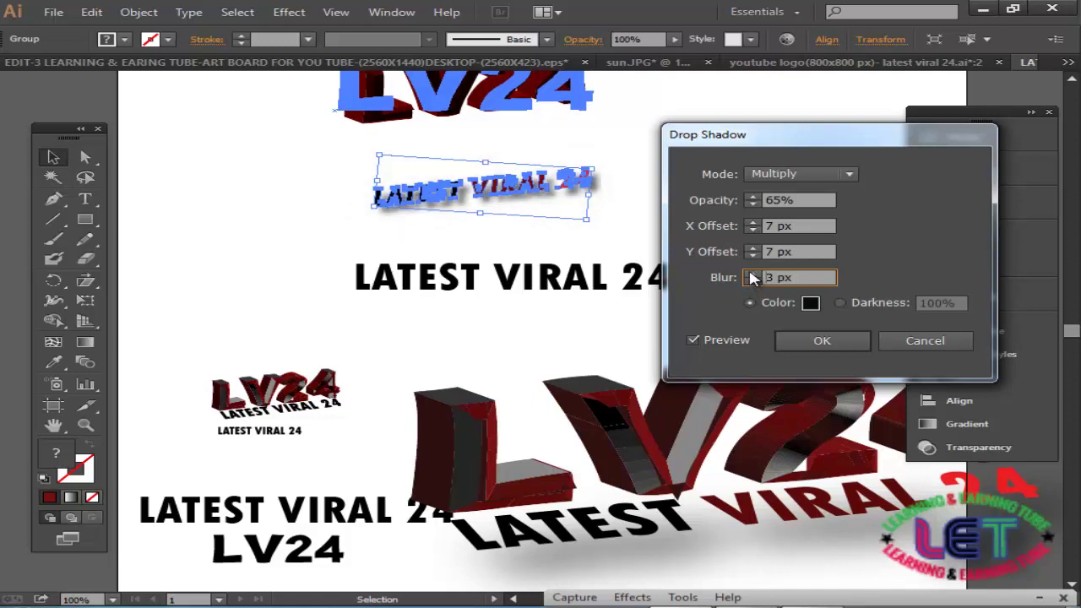
click(752, 274)
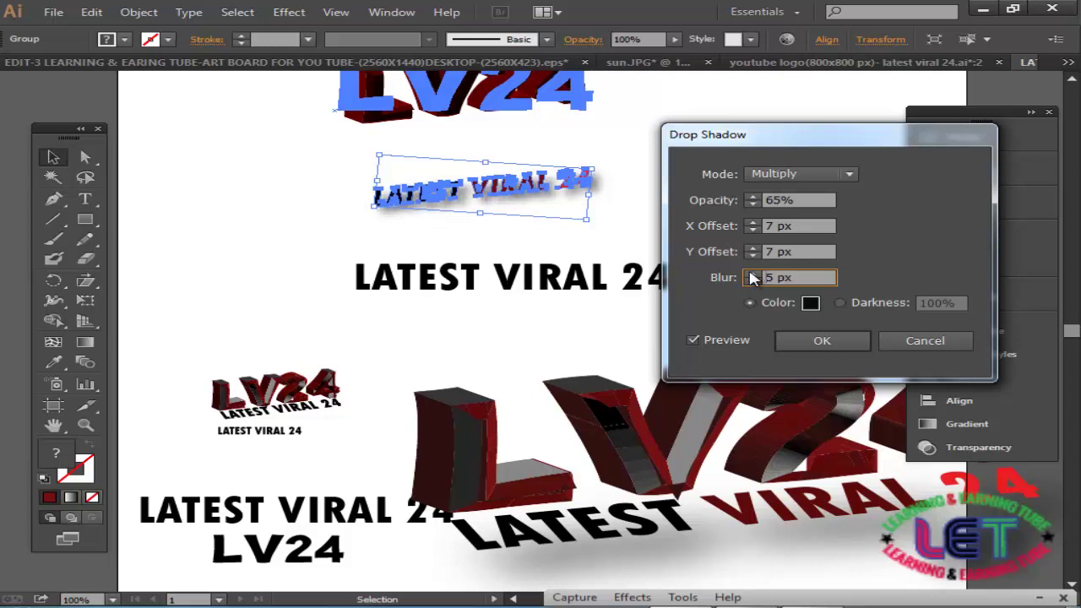
click(849, 175)
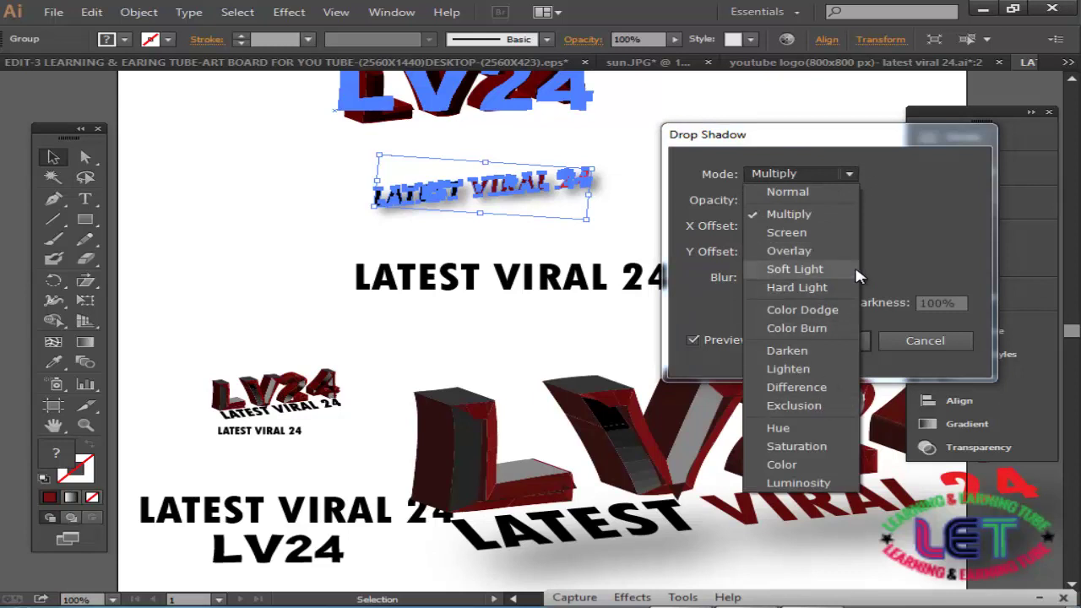
click(788, 214)
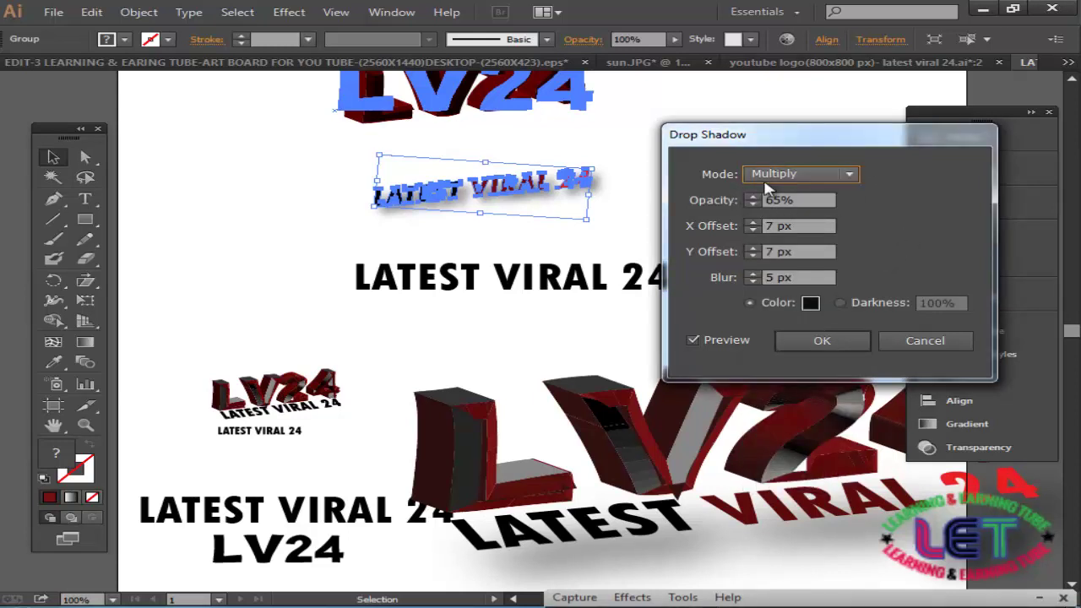
click(828, 340)
click(675, 222)
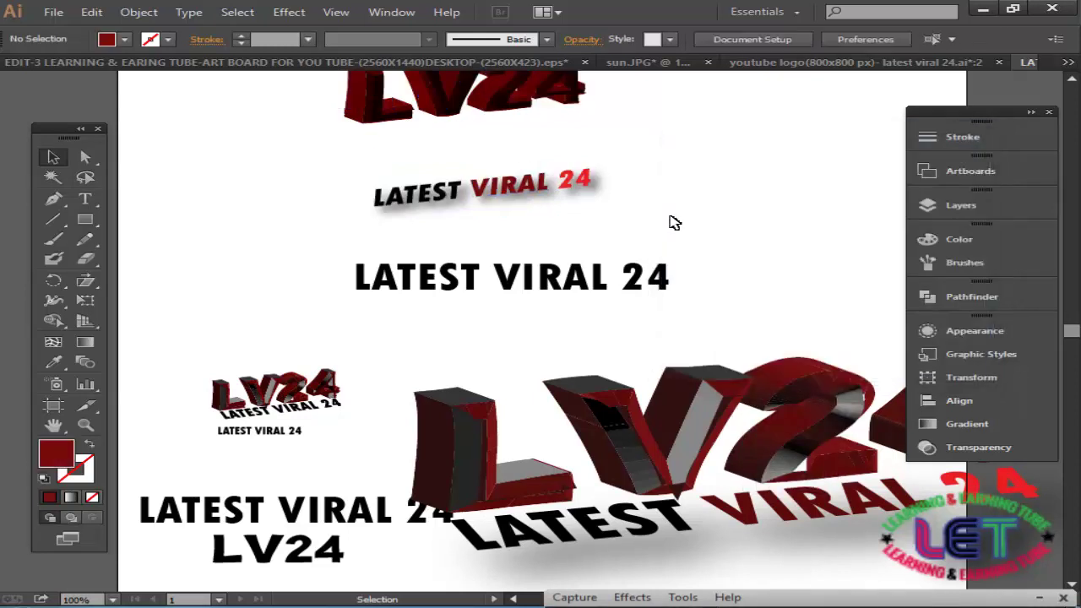
scroll(674, 222, up, 1)
Move the shadowed tagline up directly beneath the LV24 logo.
scroll(670, 222, up, 2)
mouse_move(562, 237)
mouse_down()
mouse_move(571, 217)
mouse_move(543, 189)
mouse_up()
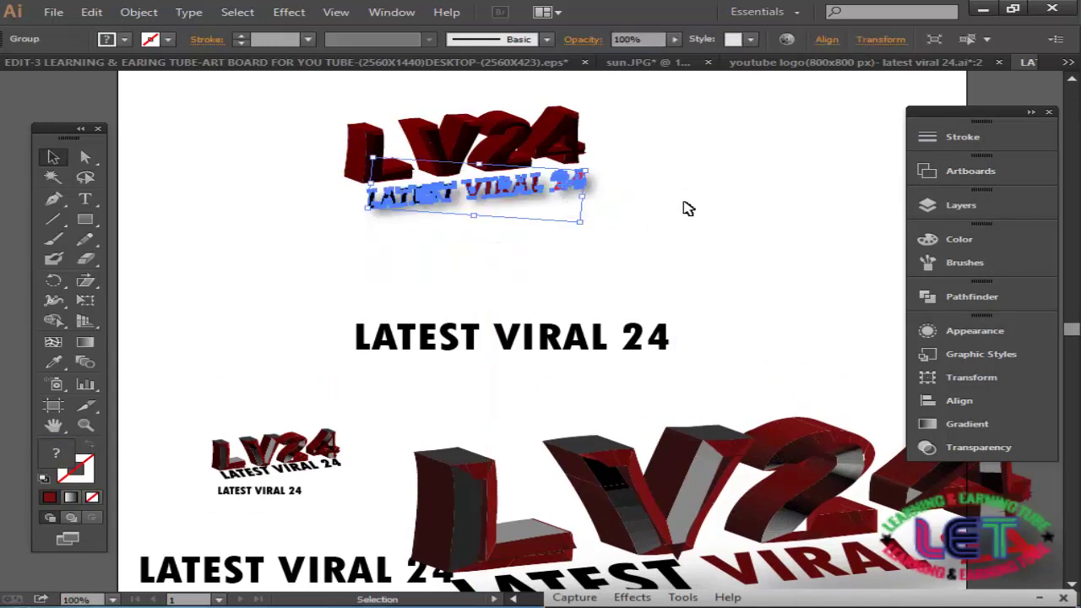
click(685, 200)
Expand the red 3D LV24 logo's appearance into outlined paths.
drag(163, 114, 672, 146)
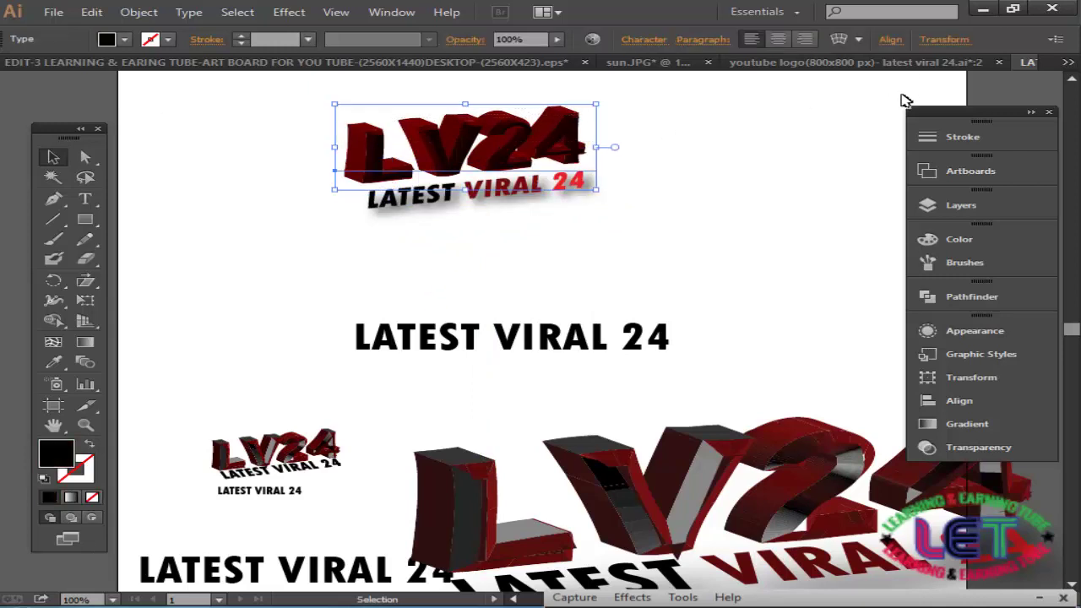
double_click(559, 179)
right_click(507, 151)
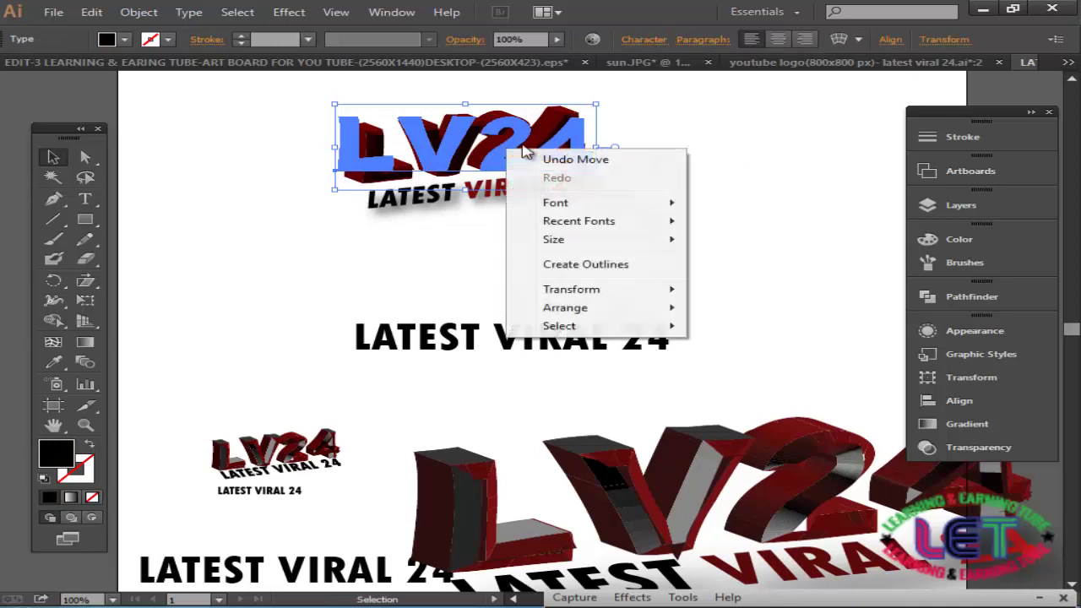
click(139, 12)
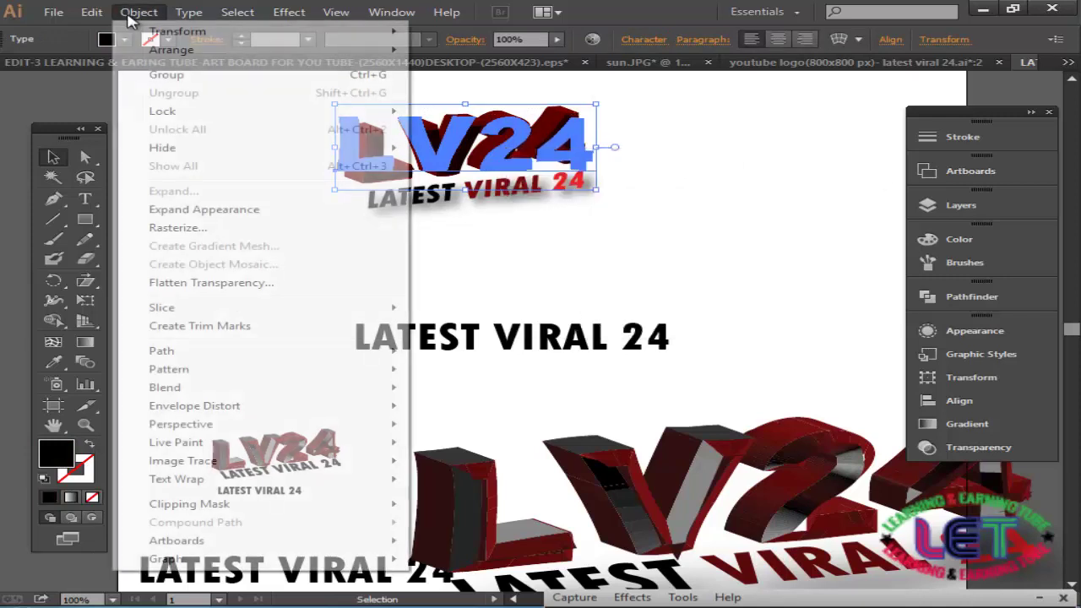
click(180, 211)
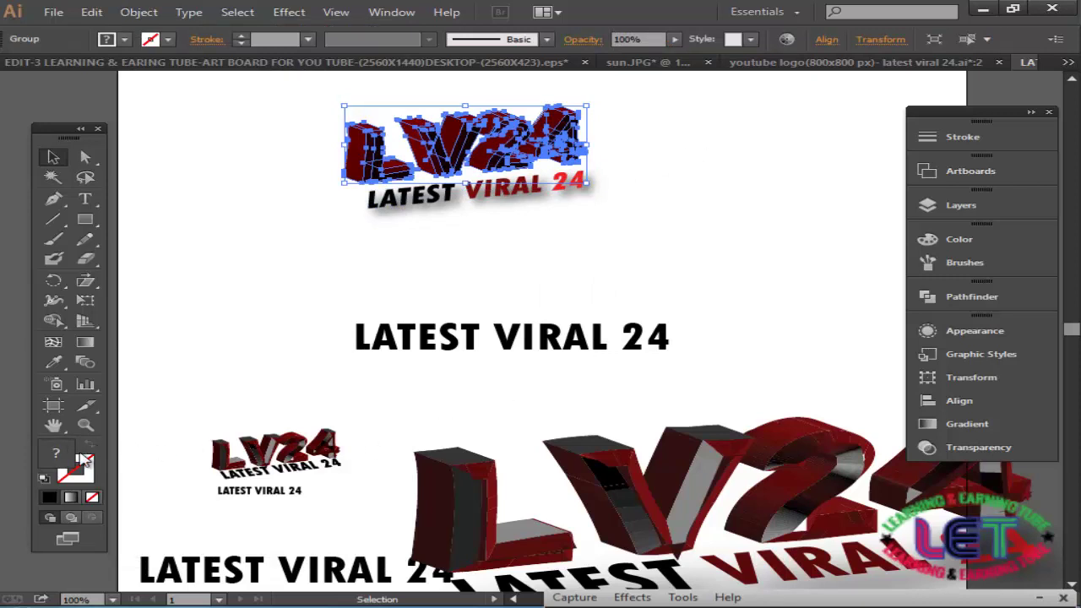
Ungroup the LV24 logo into separate letters.
click(693, 258)
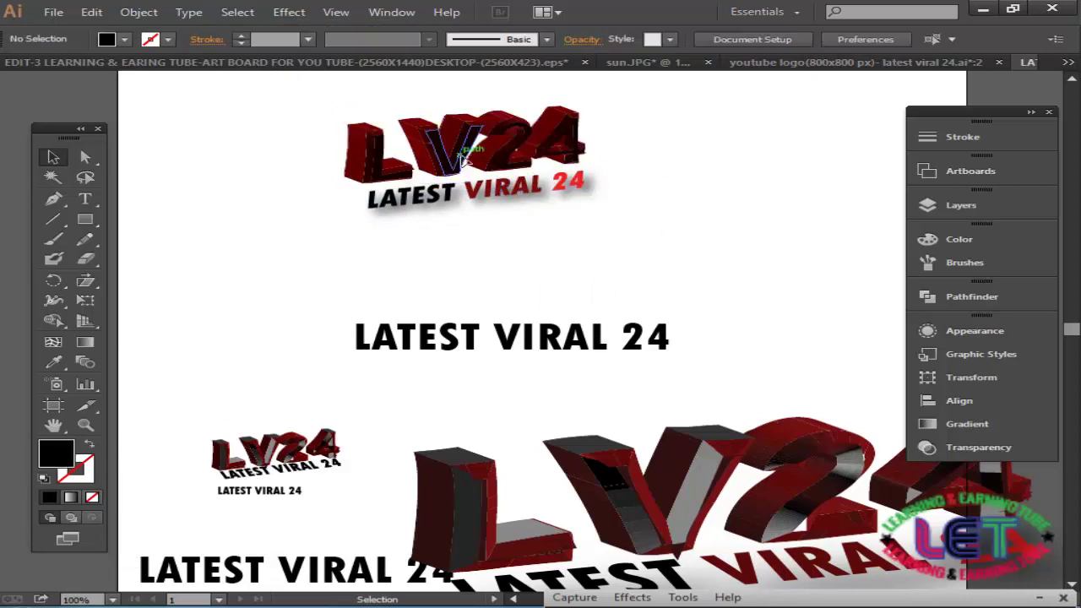
click(463, 161)
right_click(463, 160)
click(490, 255)
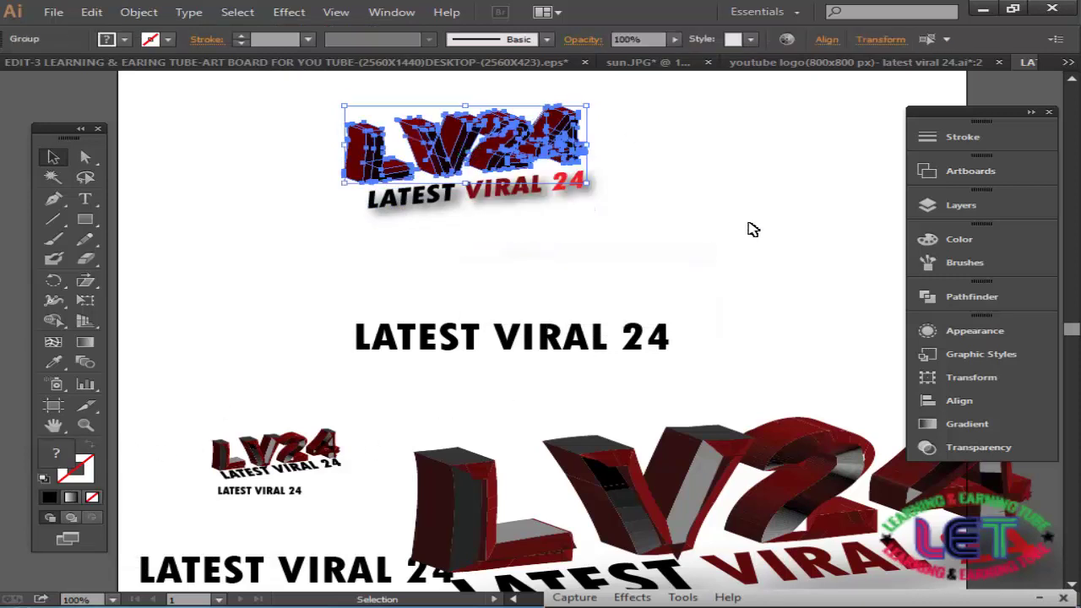
Ungroup the L, 2 and 4 letters into their individual parts.
click(754, 229)
click(371, 158)
right_click(372, 164)
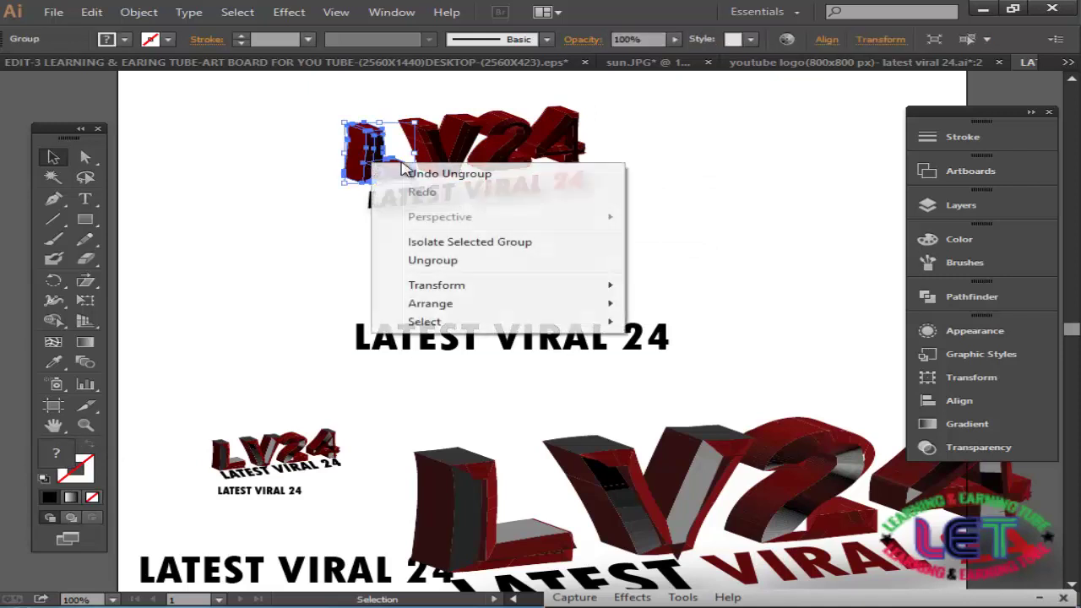
click(466, 268)
click(550, 244)
click(513, 157)
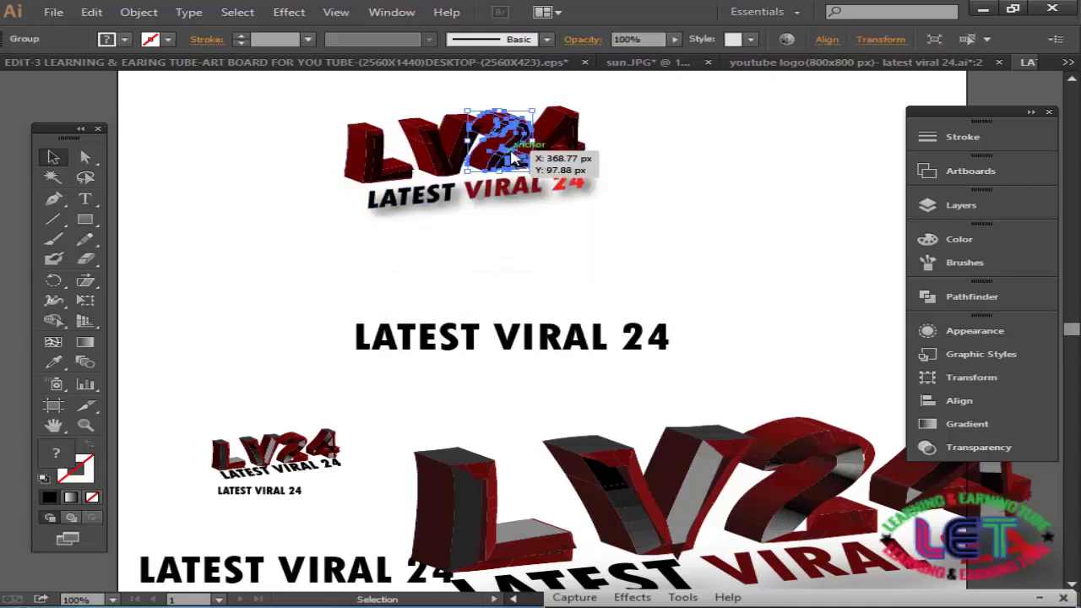
right_click(513, 156)
click(572, 248)
click(697, 193)
click(574, 146)
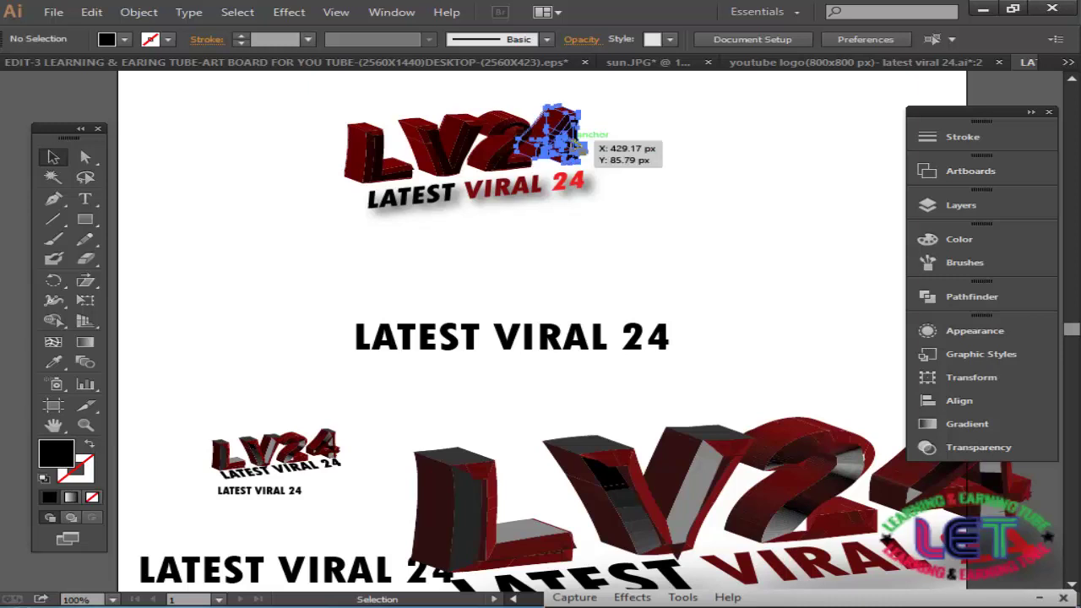
right_click(576, 145)
click(655, 236)
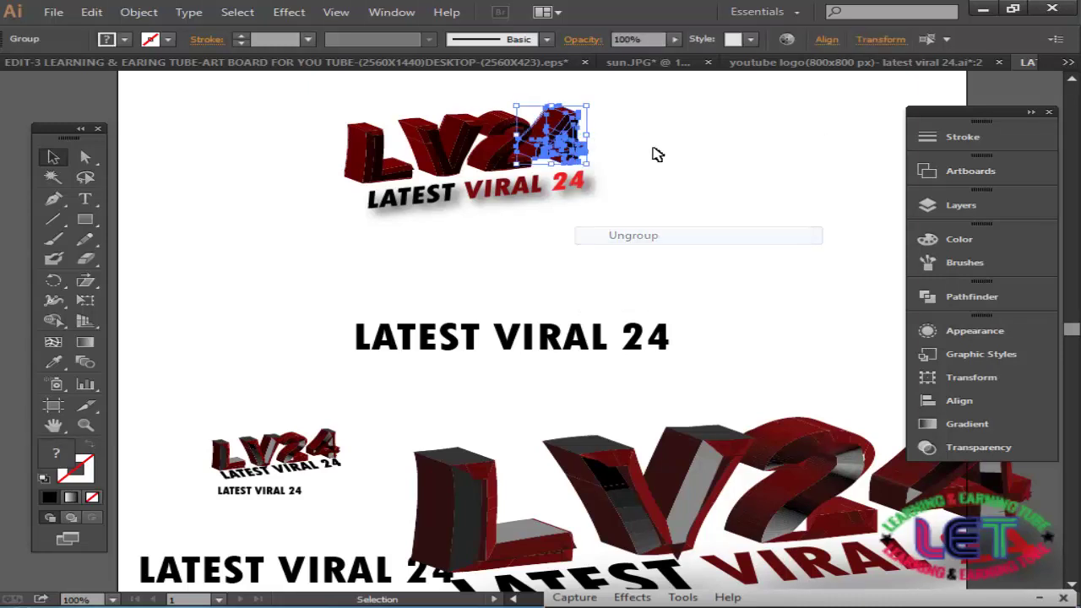
click(658, 155)
Use the Eyedropper to colour a small clipped part inside the L grey.
click(397, 169)
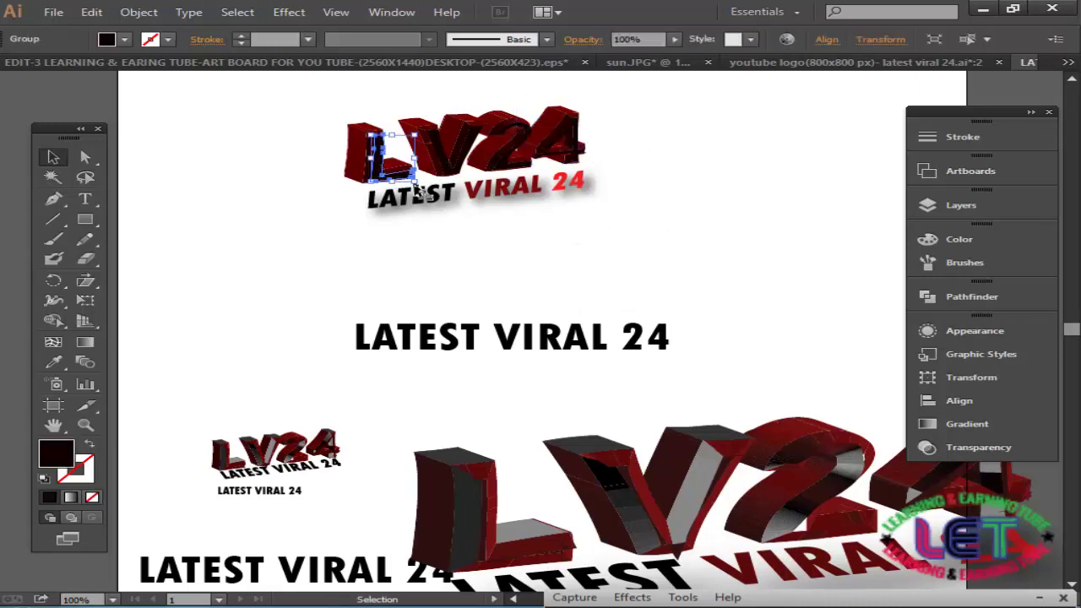
click(617, 213)
click(404, 167)
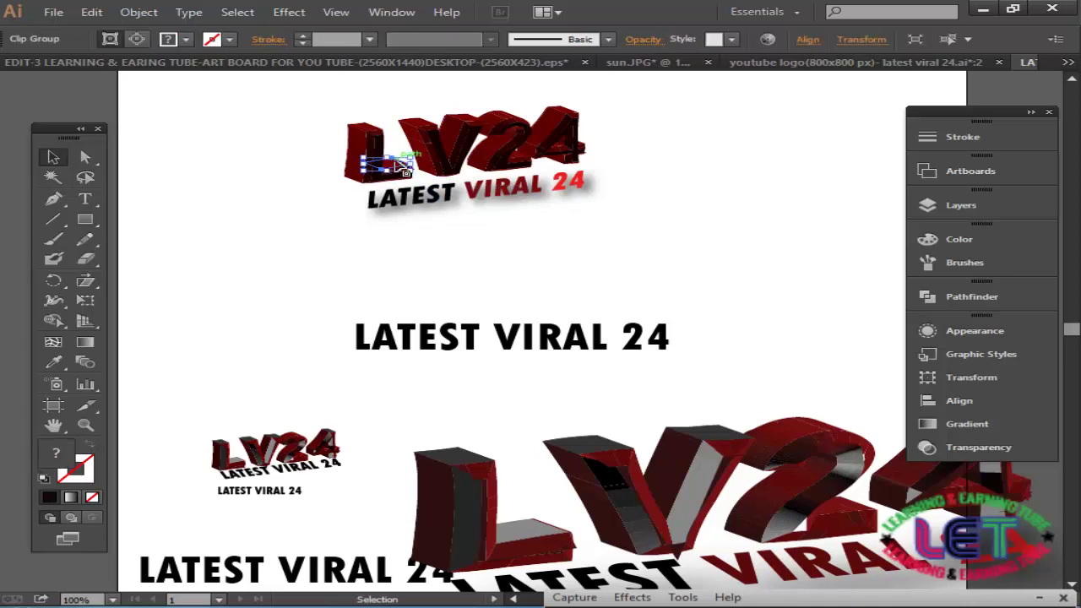
click(54, 362)
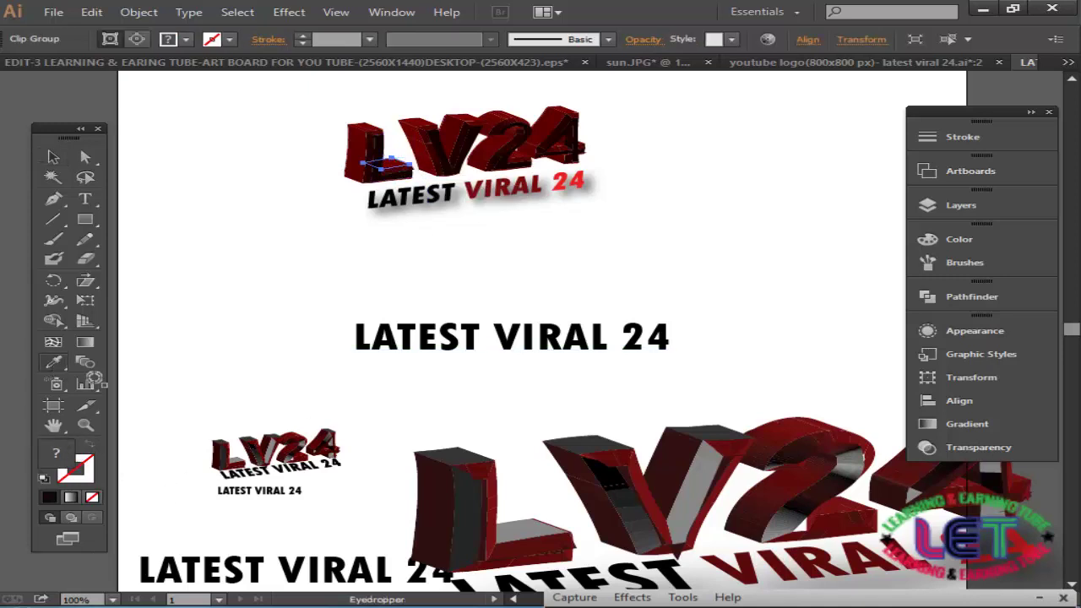
click(533, 526)
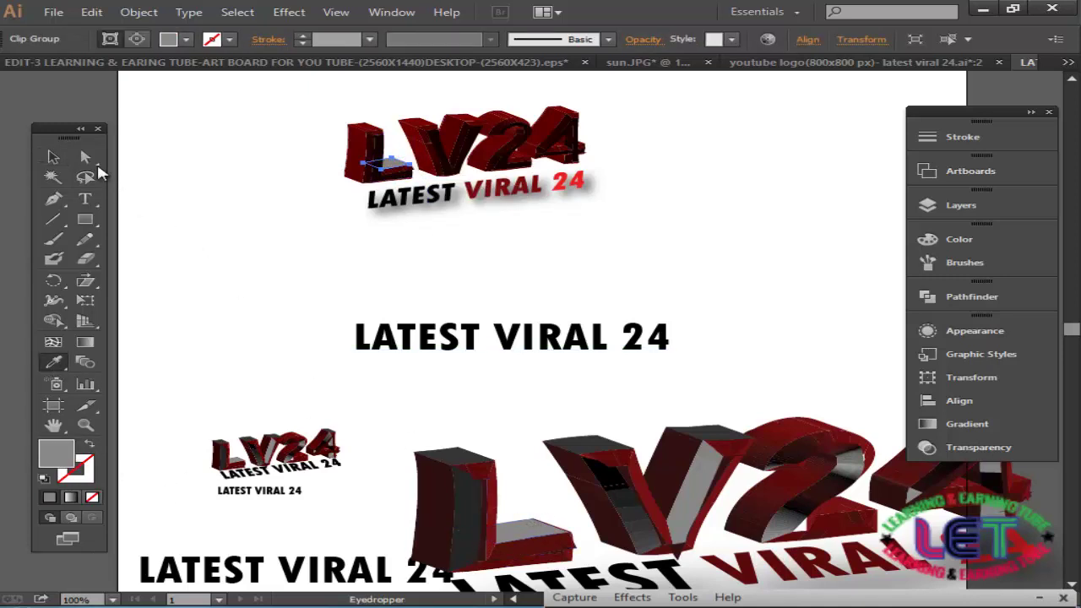
click(53, 157)
click(689, 221)
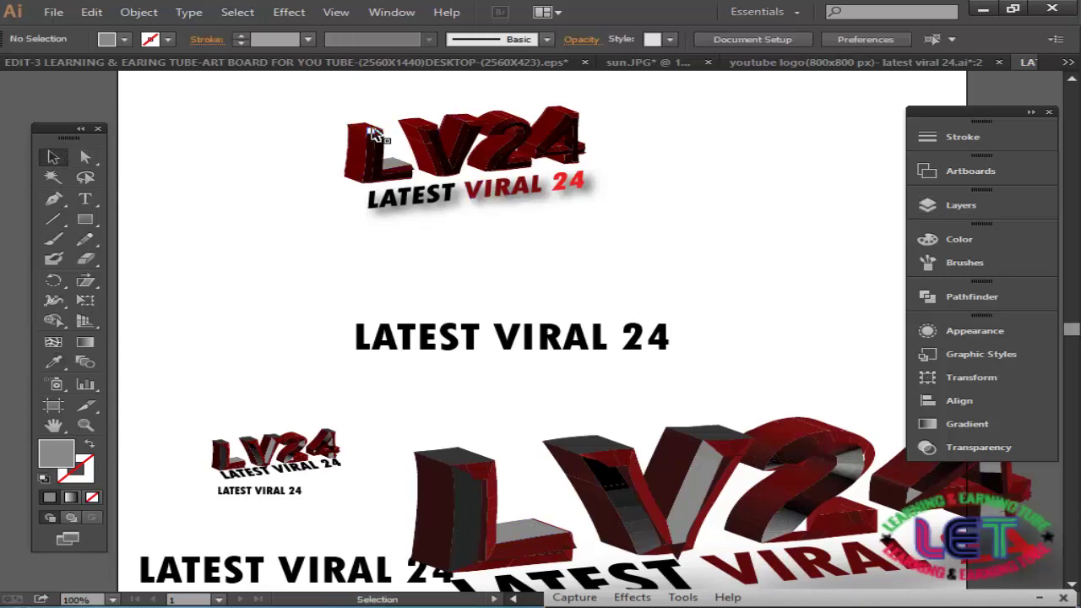
Select the small group at the L's top and zoom in on the LV24 logo.
shift+click(372, 134)
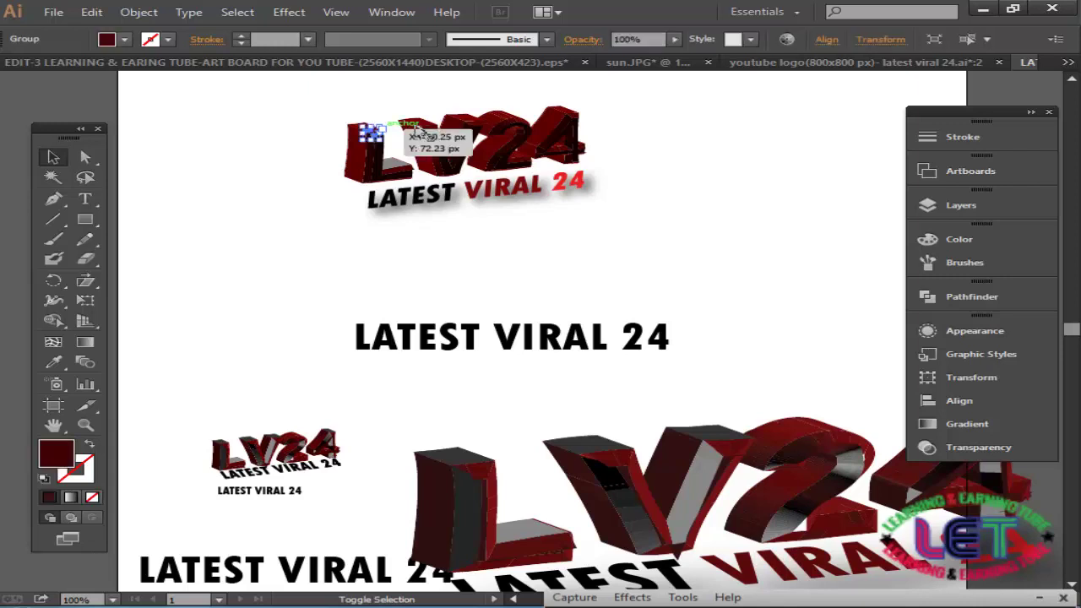
click(383, 116)
click(358, 127)
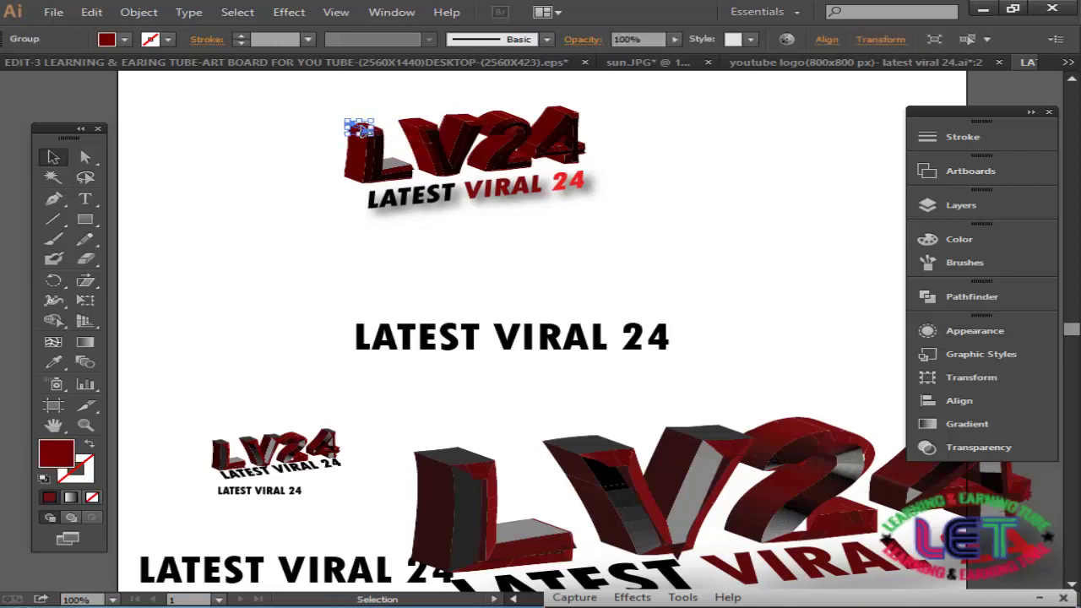
click(391, 108)
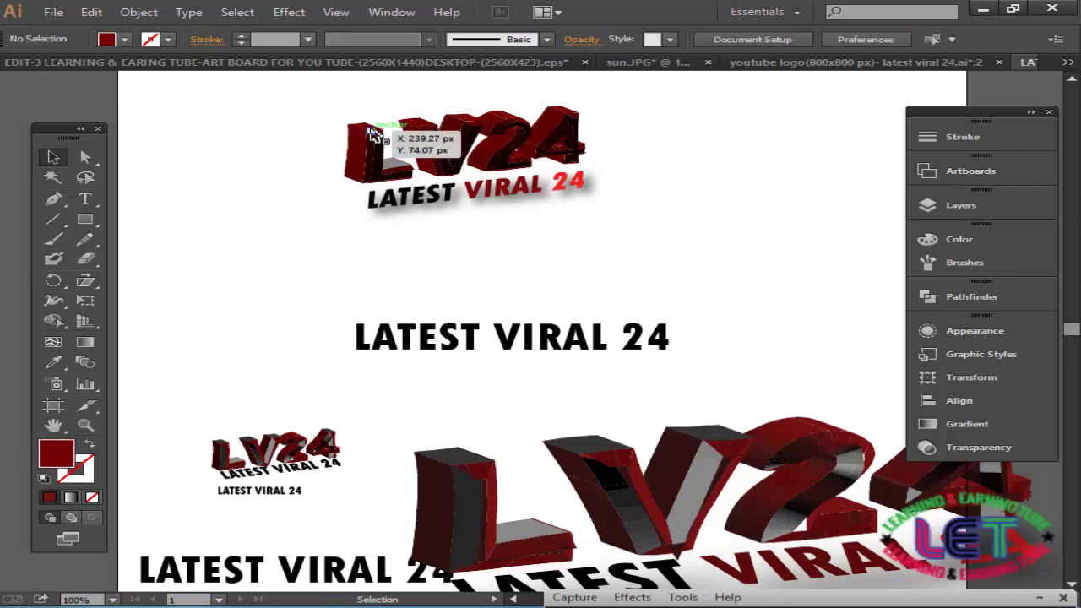
shift+click(368, 133)
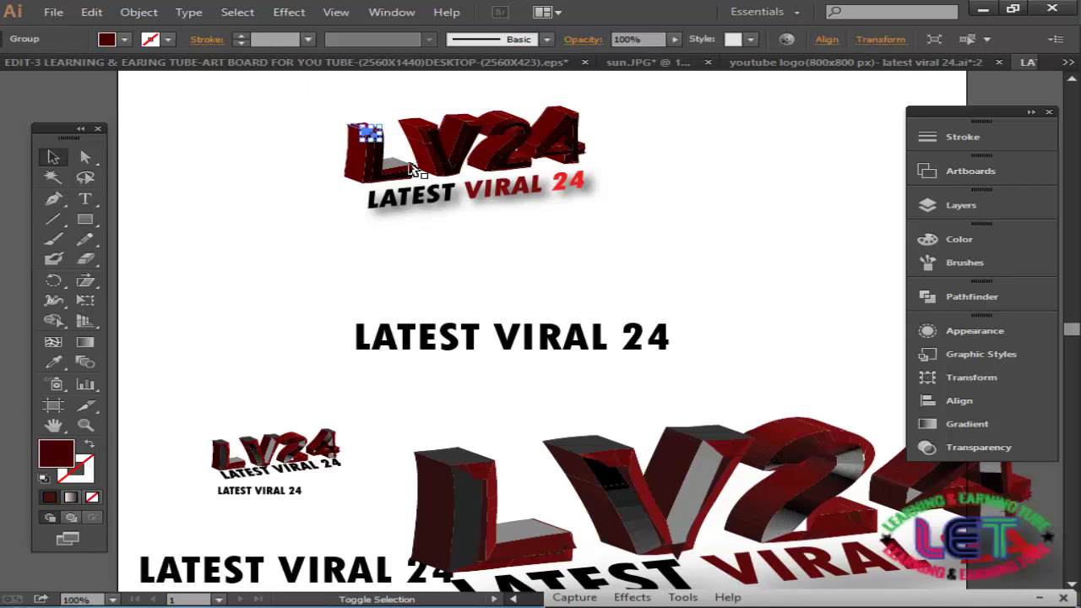
click(86, 426)
click(469, 205)
click(615, 346)
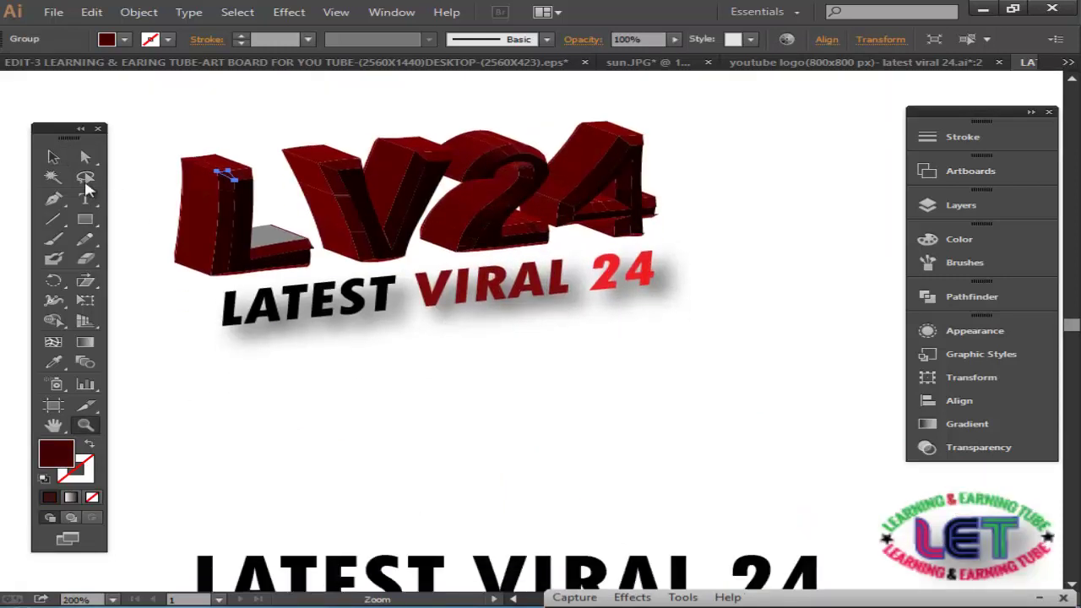
click(53, 157)
shift+click(221, 172)
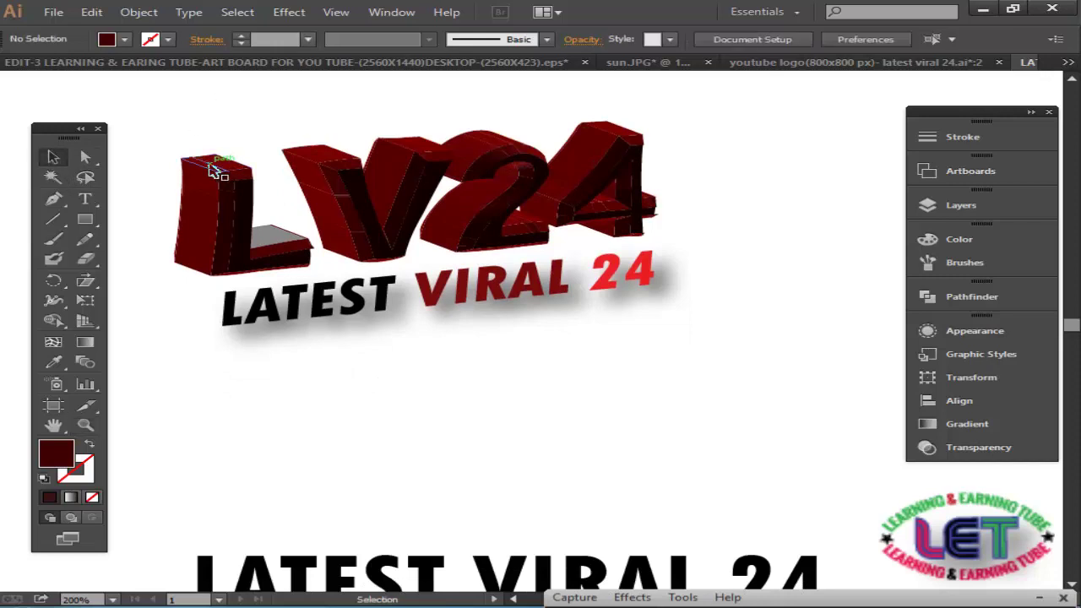
Ungroup the V letter into its separate faces.
shift+click(241, 165)
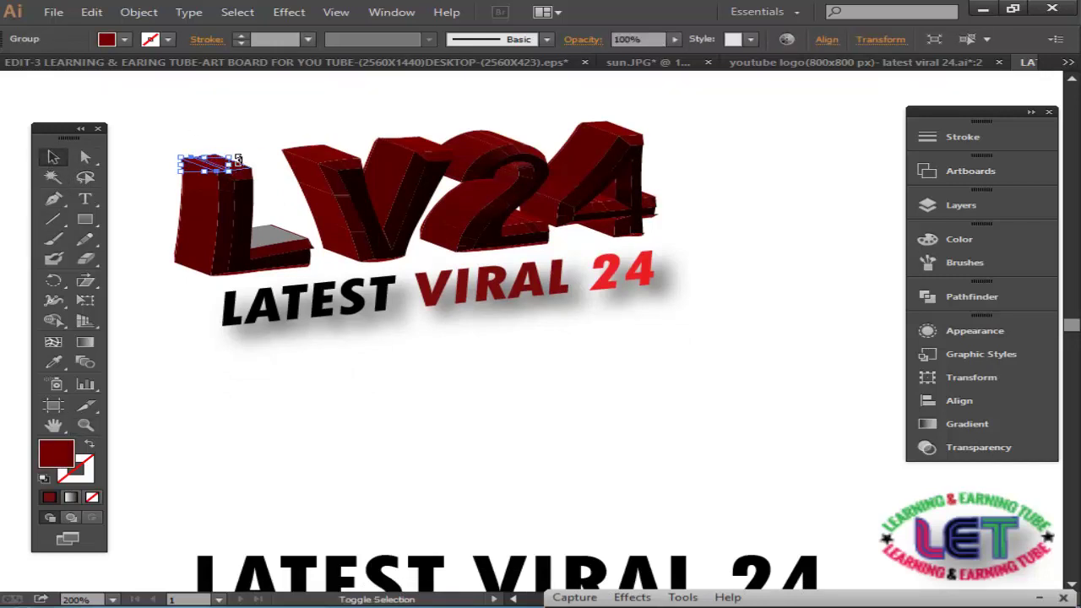
shift+click(227, 167)
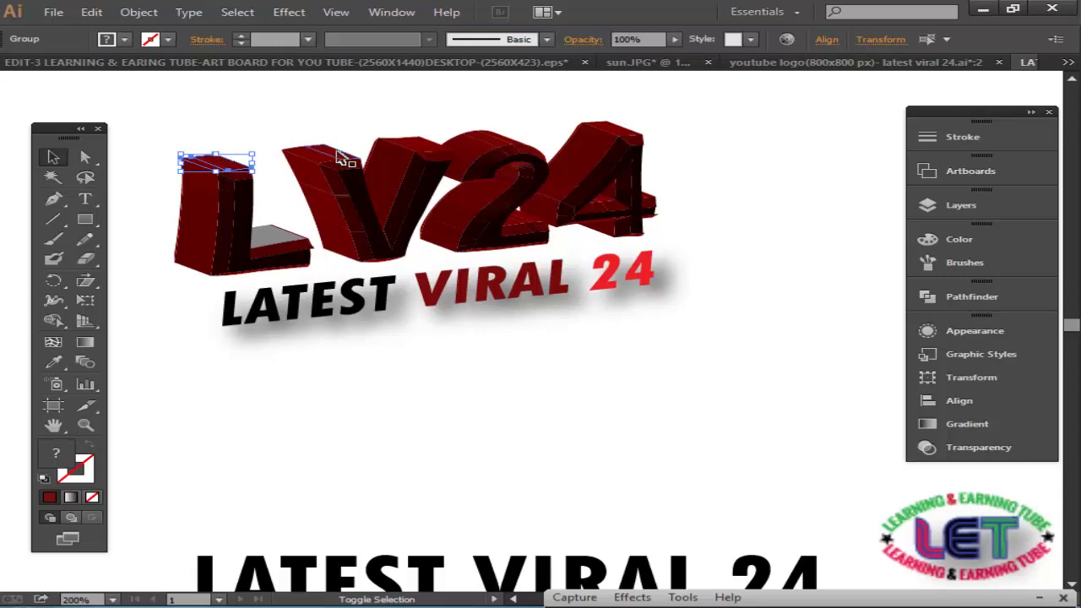
shift+click(336, 150)
click(338, 111)
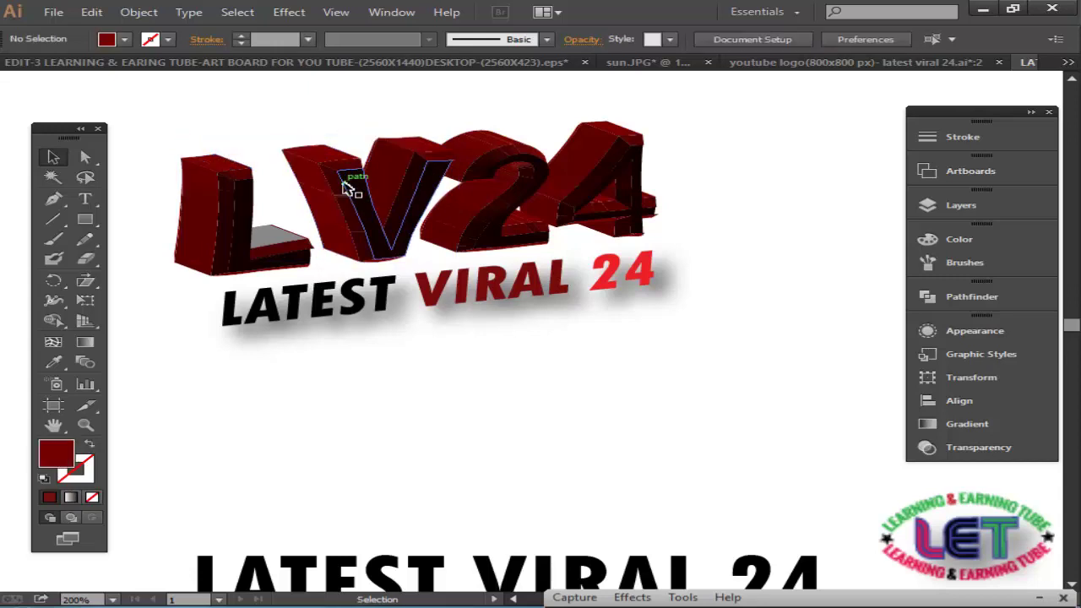
click(347, 188)
right_click(346, 187)
click(409, 279)
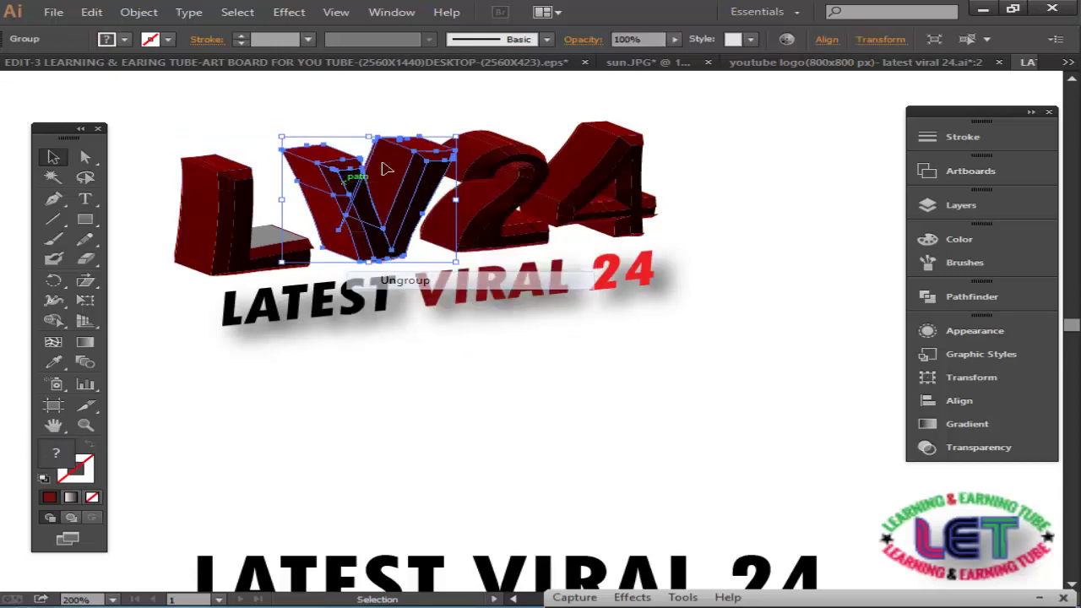
click(374, 92)
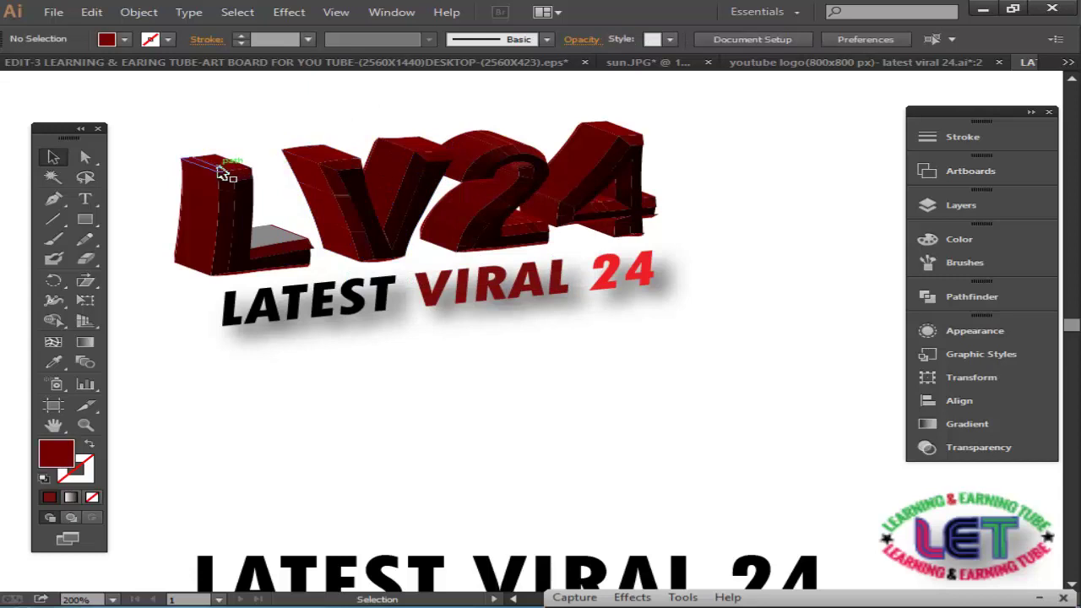
Select the top faces of the L, V, 2 and 4 together.
click(220, 174)
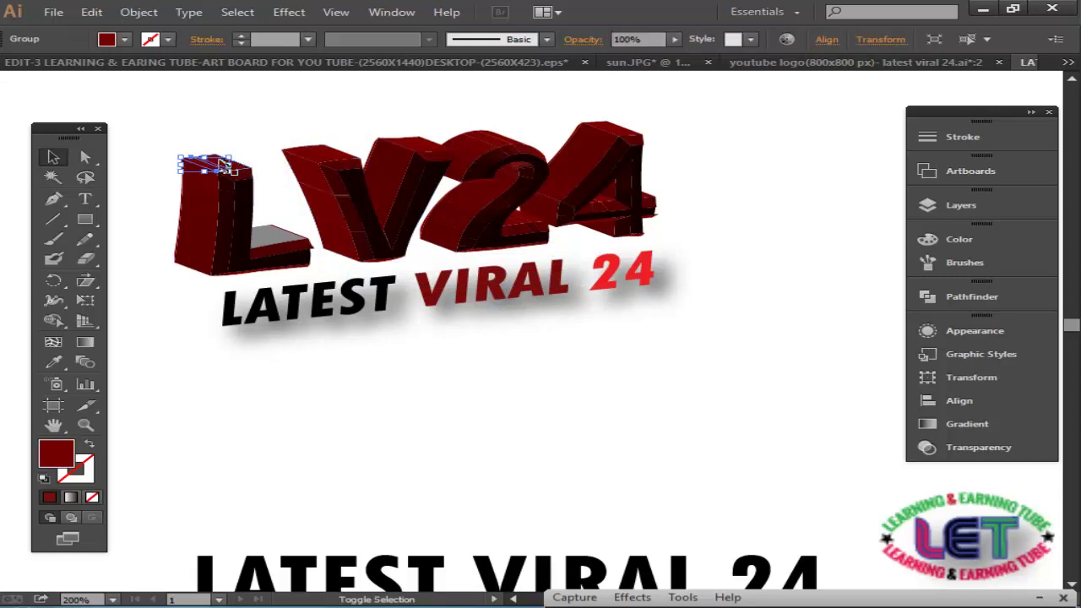
shift+click(226, 166)
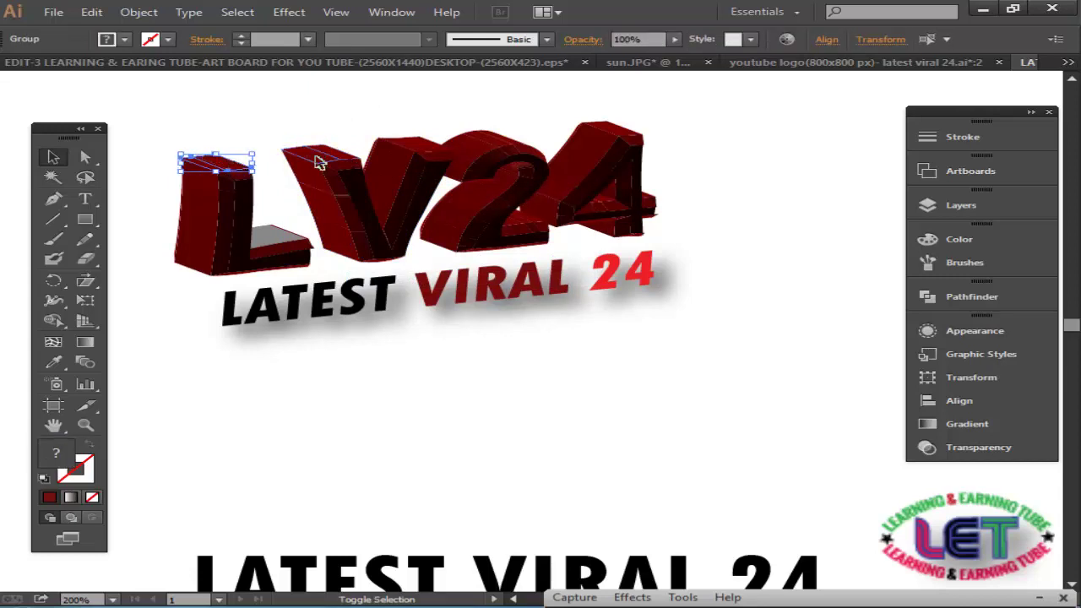
shift+click(320, 162)
shift+click(427, 150)
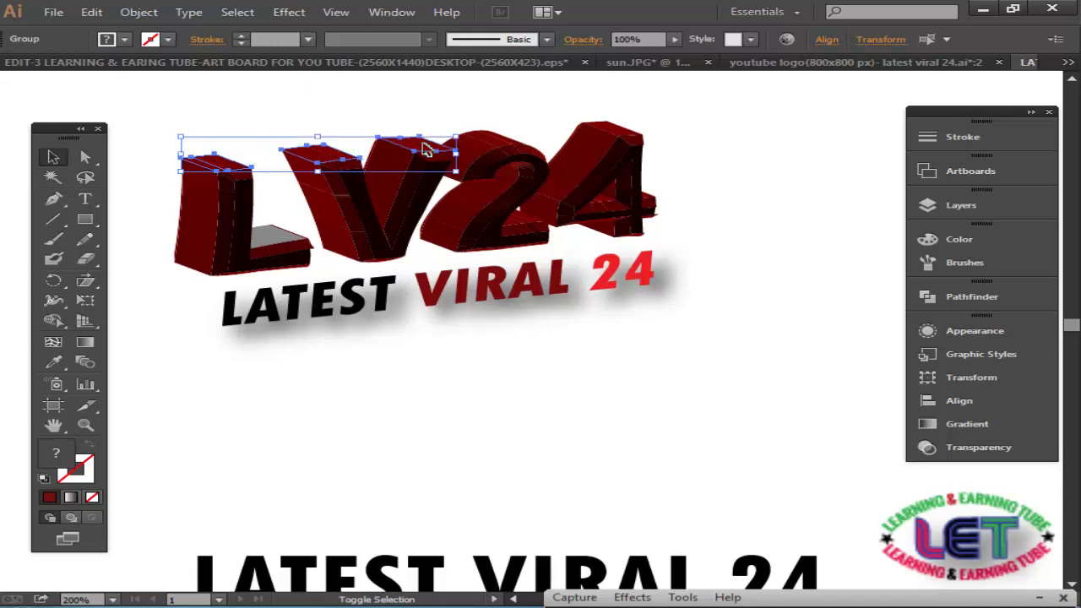
shift+click(613, 129)
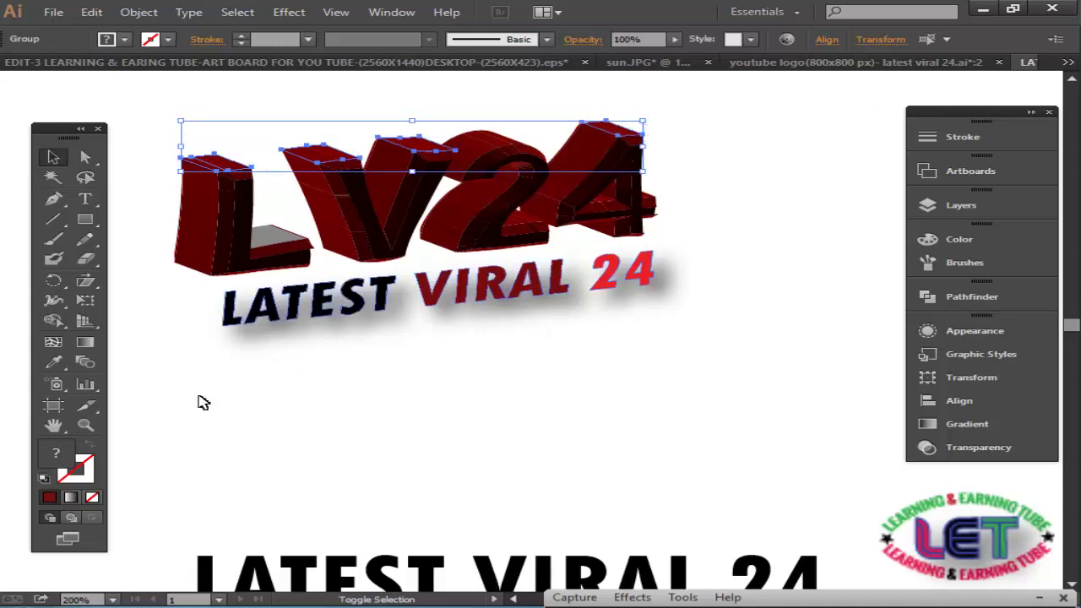
scroll(659, 345, down, 3)
scroll(668, 346, down, 2)
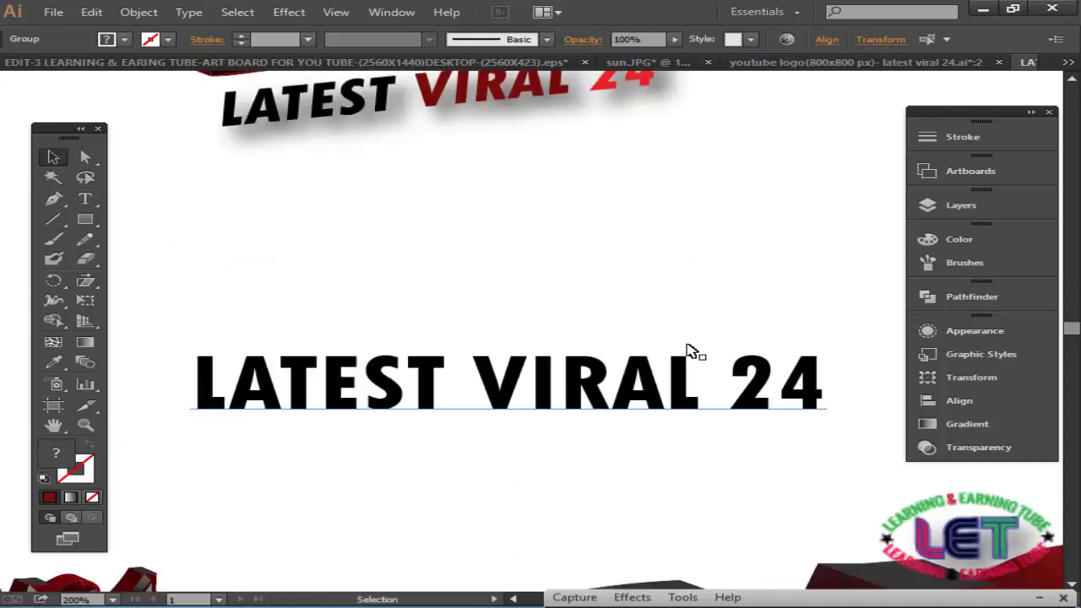
scroll(689, 353, down, 1)
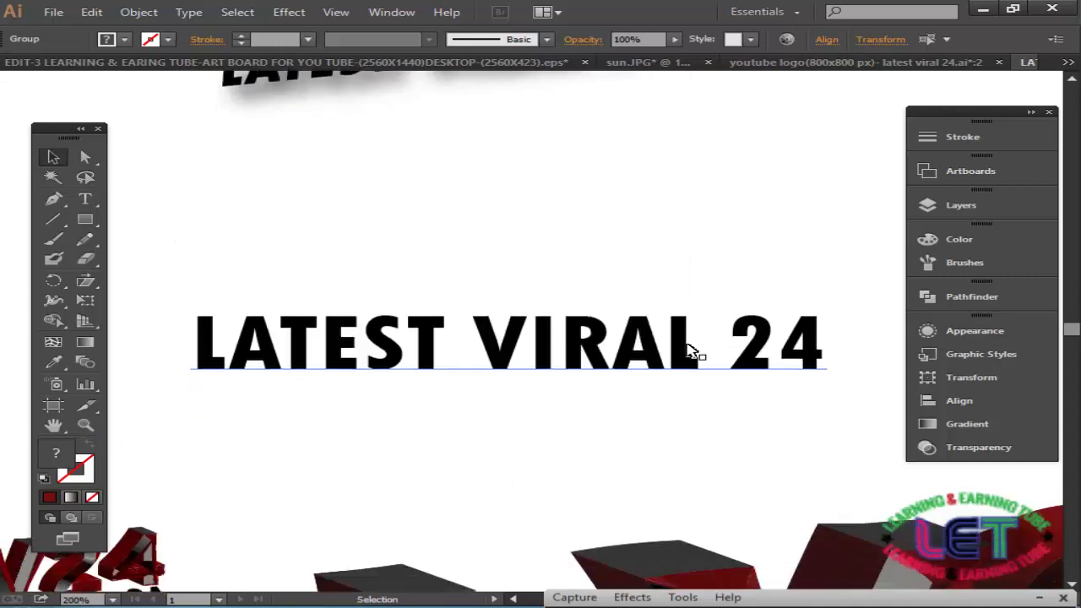
Eyedrop the dark grey from the V's top face onto the selected letter tops.
click(52, 363)
scroll(541, 366, up, 3)
scroll(546, 370, up, 2)
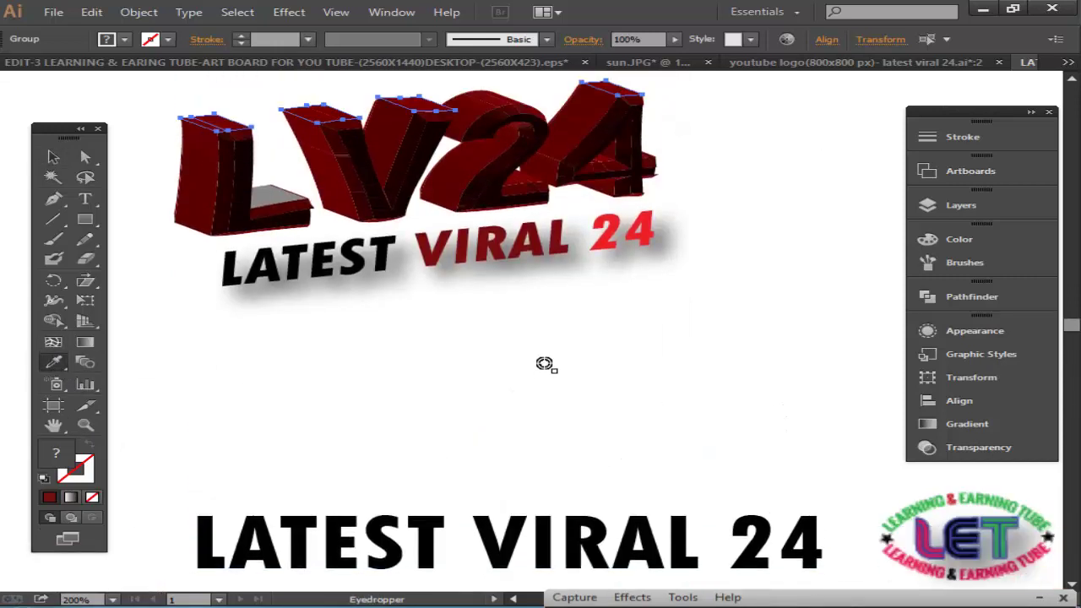
scroll(350, 245, up, 2)
click(350, 245)
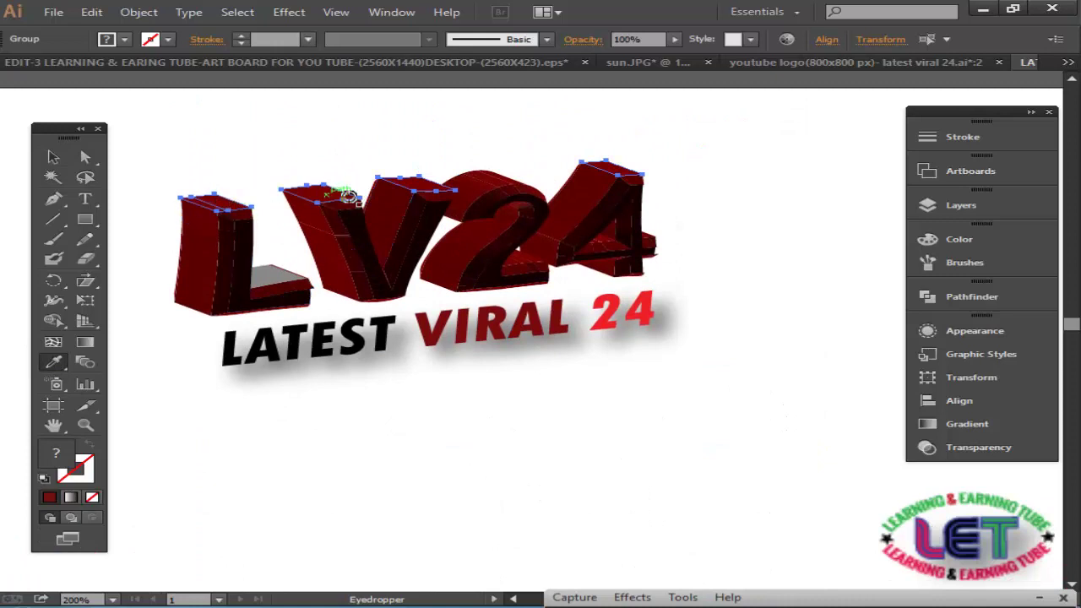
click(574, 179)
scroll(667, 265, down, 2)
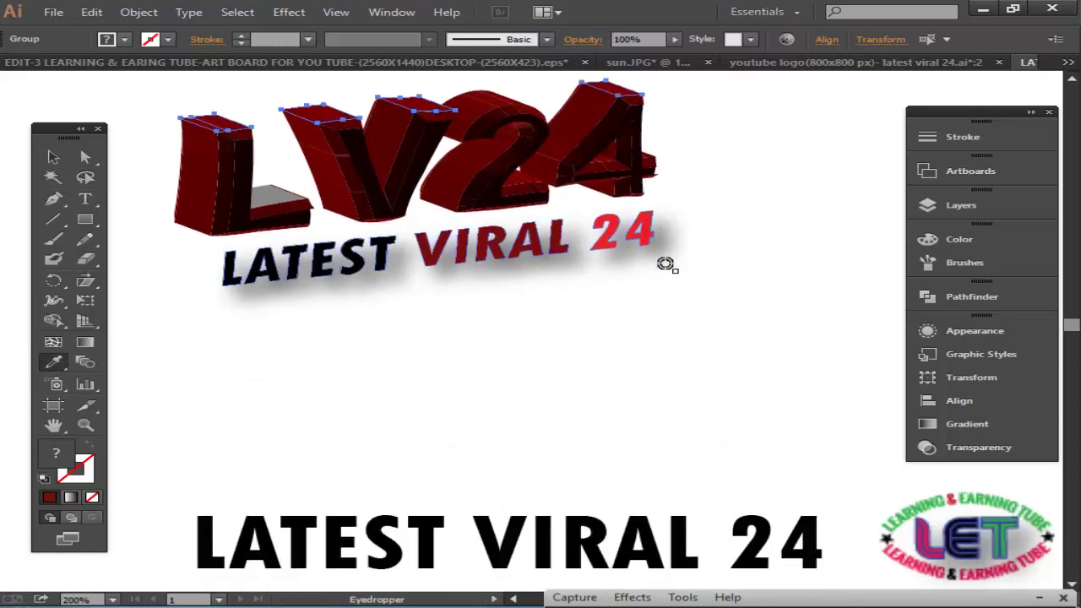
scroll(693, 272, down, 3)
scroll(694, 271, down, 5)
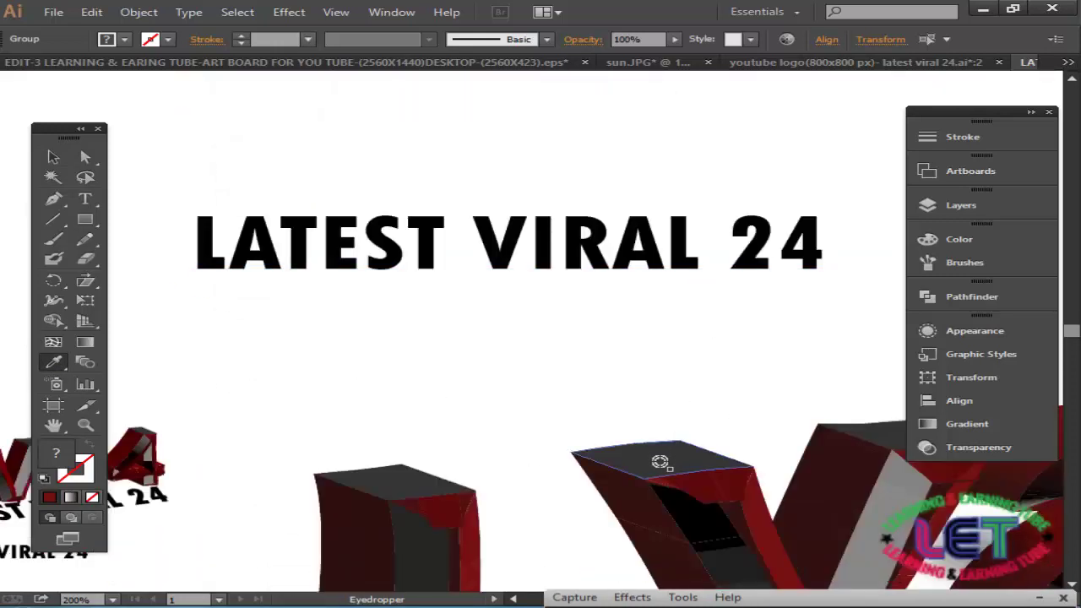
click(668, 460)
Give the 2's top face the same grey, then return to the EDIT-3 banner document.
scroll(755, 280, up, 2)
scroll(717, 275, up, 5)
scroll(715, 275, up, 2)
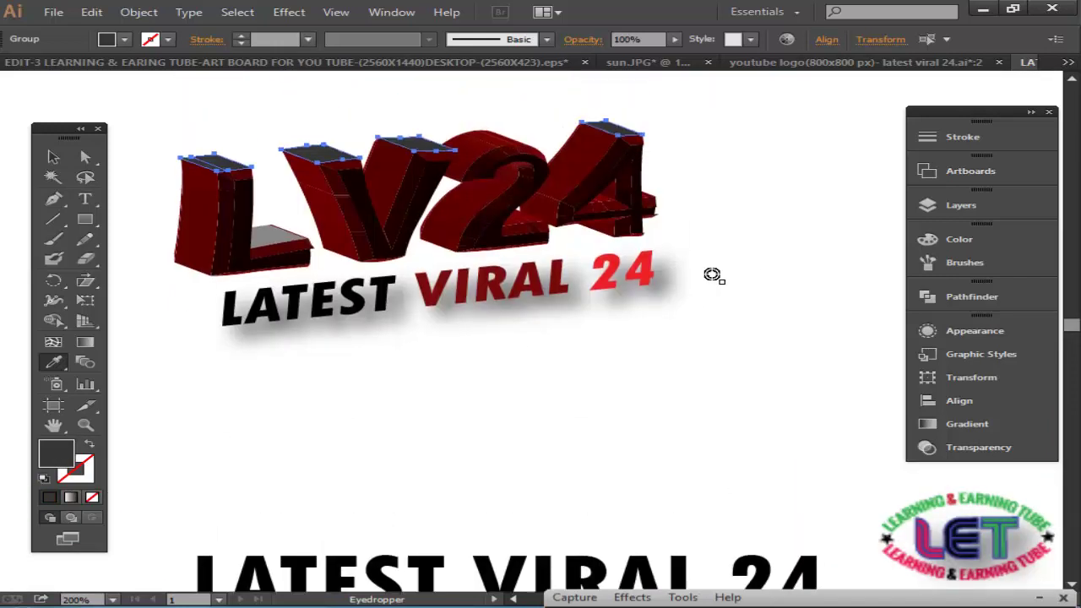
click(524, 171)
click(52, 158)
click(338, 62)
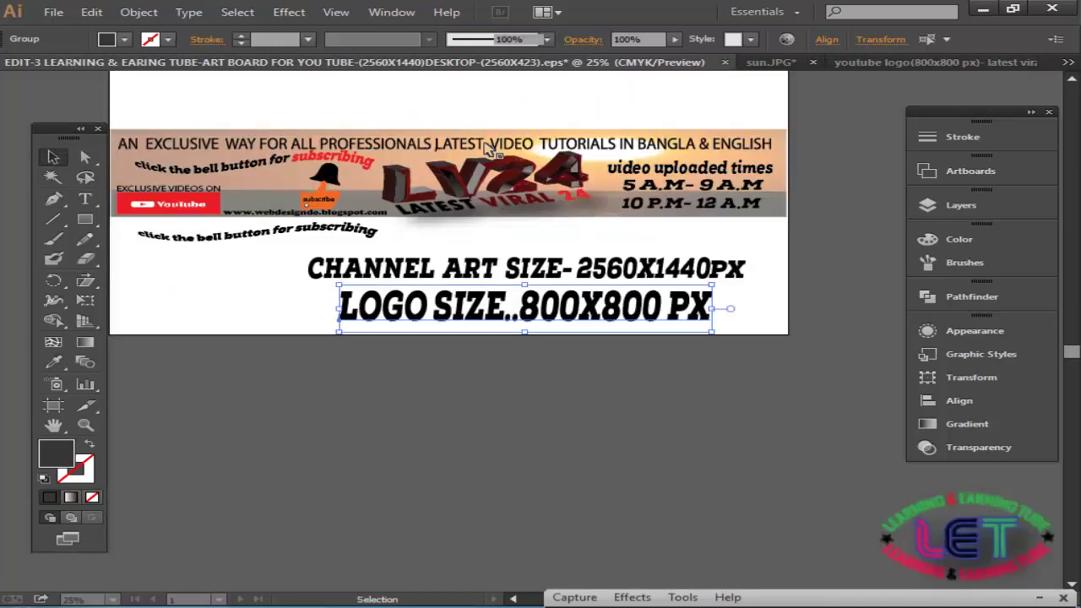
Switch to the LATEST VIRALL 24 document from the open-documents list.
click(1068, 63)
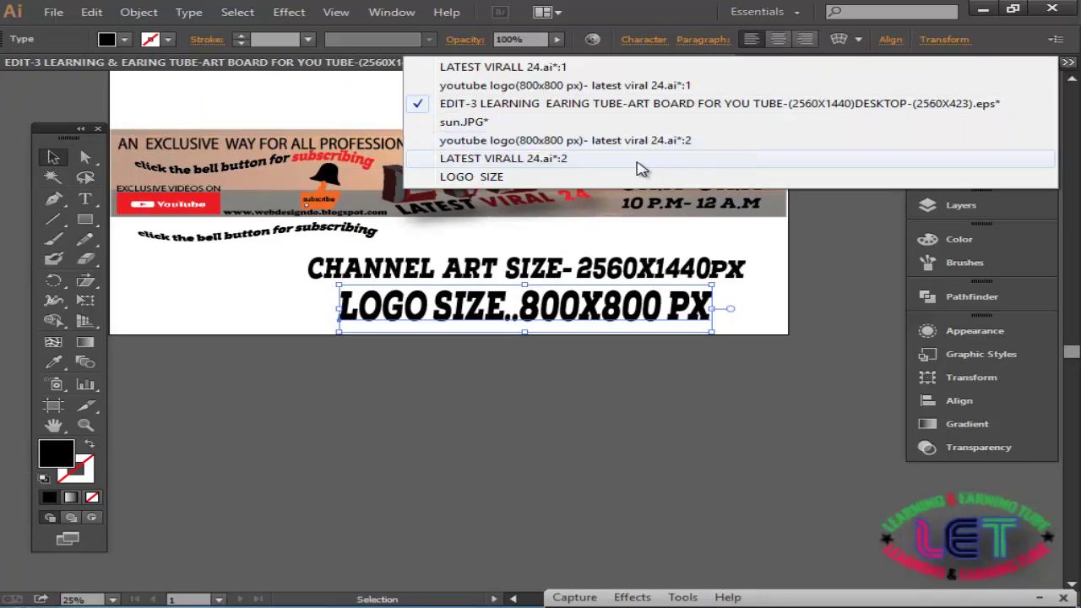
click(521, 168)
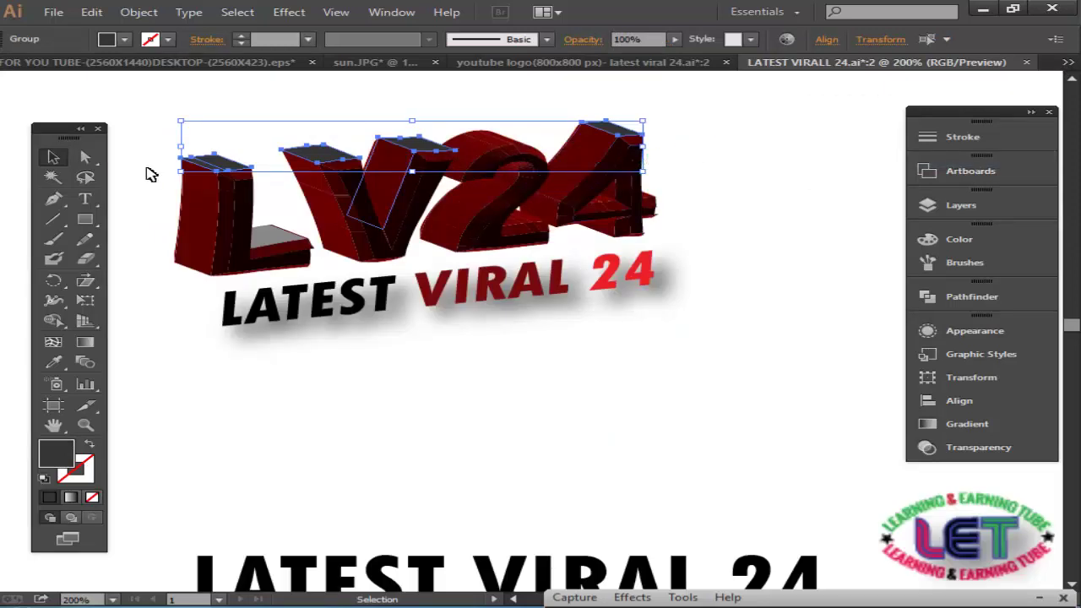
click(53, 159)
click(283, 112)
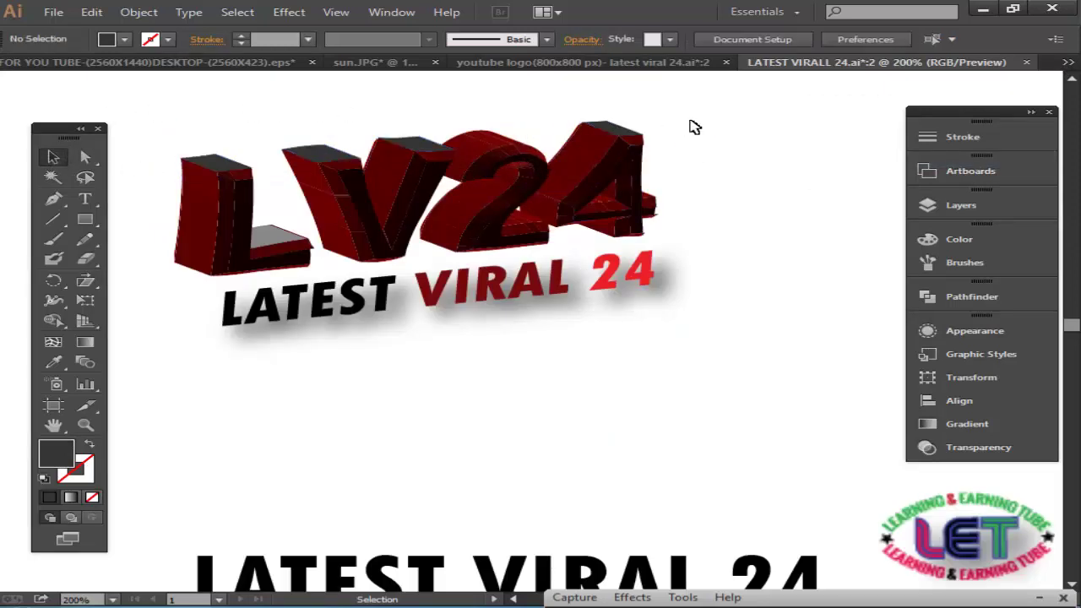
scroll(715, 151, down, 1)
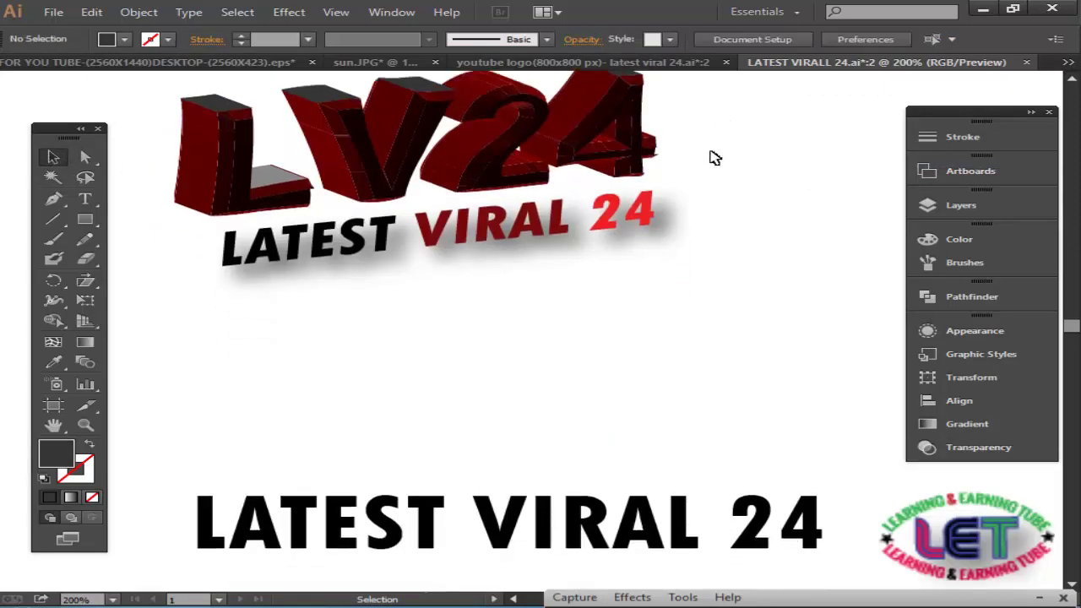
scroll(715, 157, down, 1)
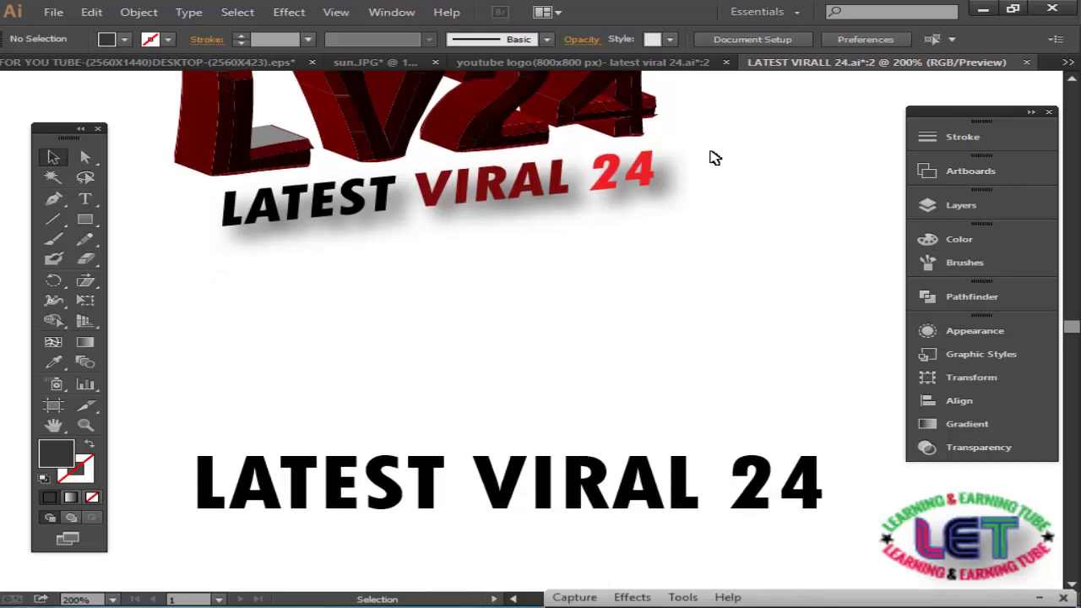
scroll(698, 260, up, 2)
scroll(701, 256, up, 1)
scroll(710, 255, down, 1)
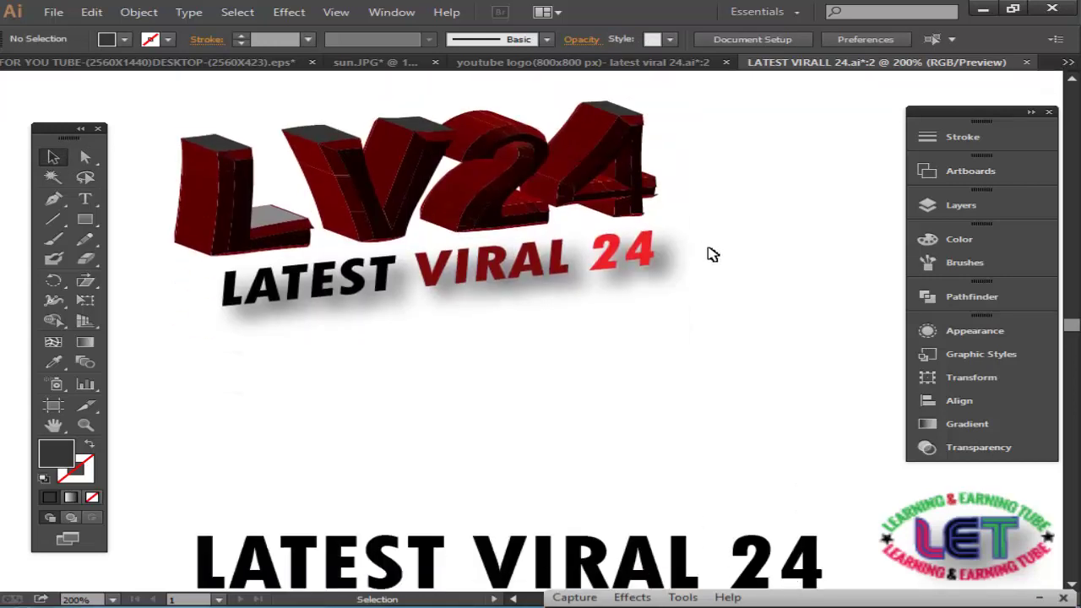
Scale the LV24 logo group down in two passes.
drag(746, 355, 163, 98)
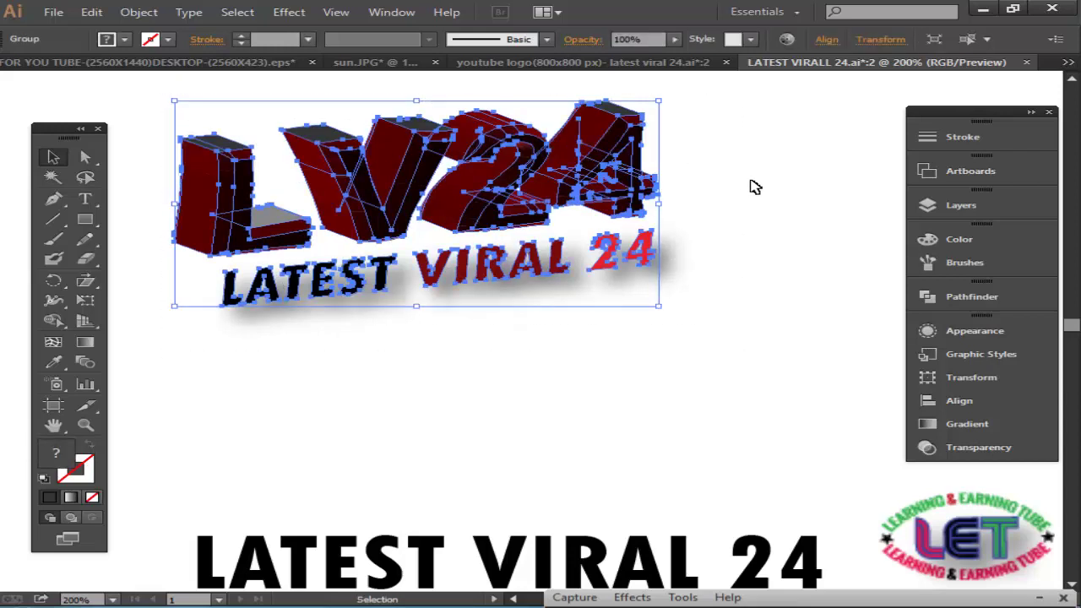
click(739, 220)
mouse_move(625, 260)
mouse_down()
mouse_move(669, 297)
mouse_move(566, 290)
mouse_up()
click(609, 325)
scroll(612, 324, up, 2)
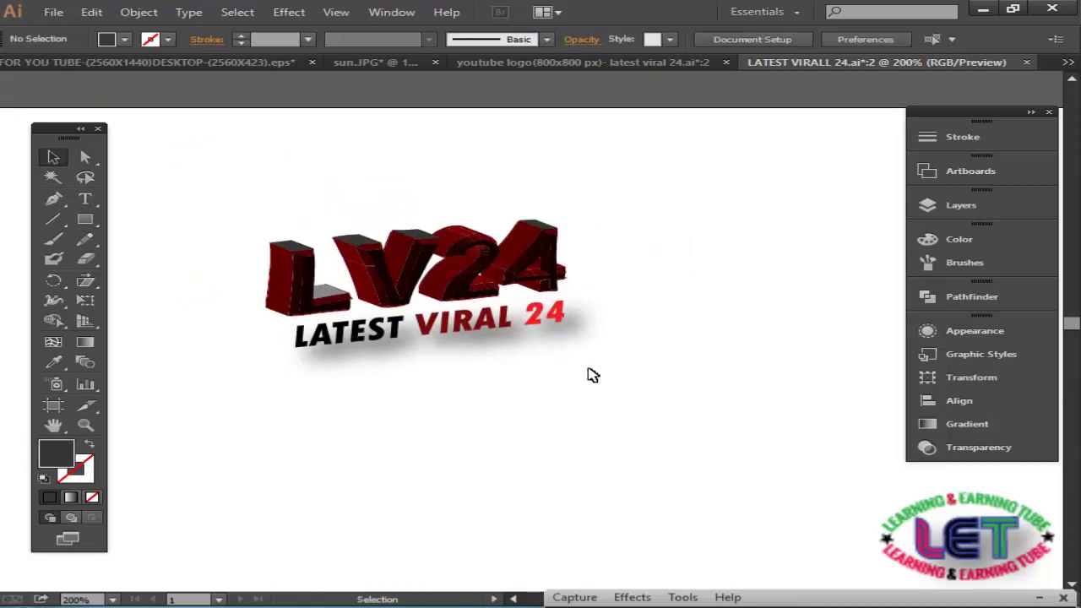
drag(655, 376, 181, 222)
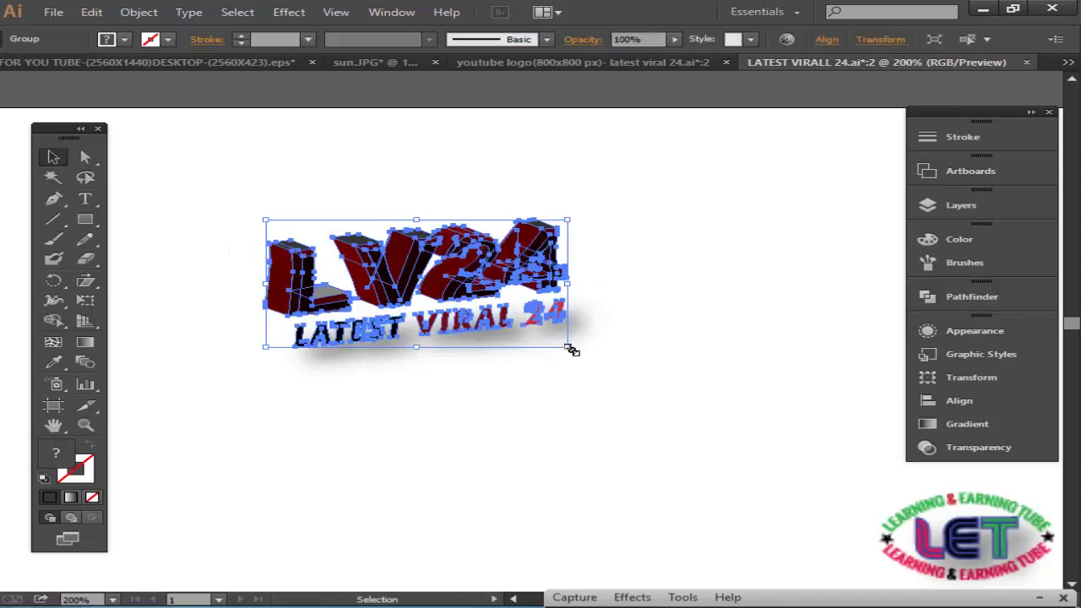
drag(572, 350, 594, 362)
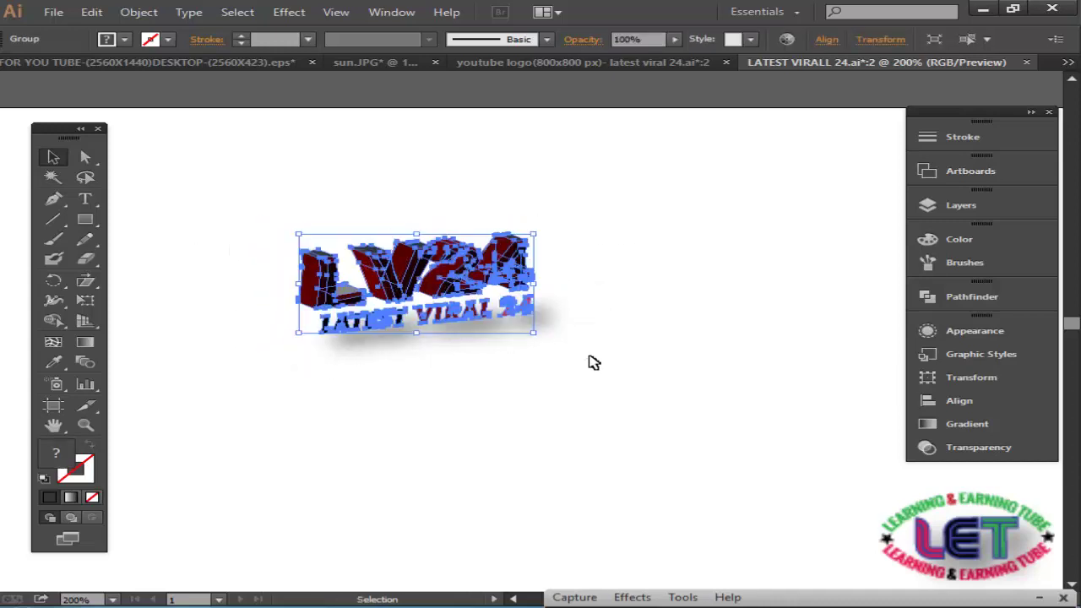
click(594, 362)
Move the smaller LV24 logo up and to the right and copy it.
scroll(594, 362, down, 2)
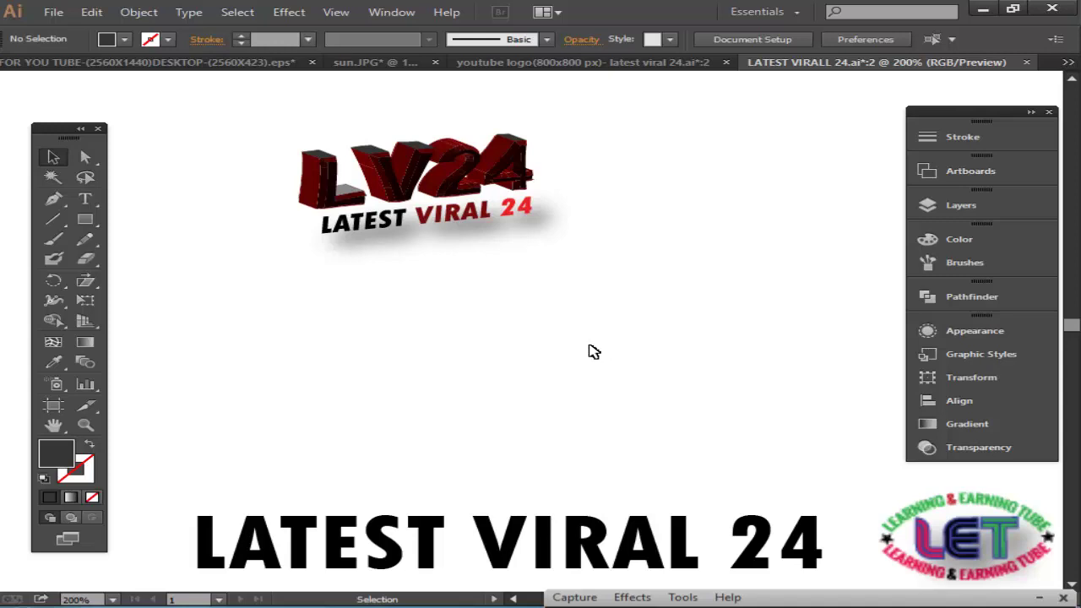
drag(537, 171, 644, 152)
click(647, 259)
drag(648, 259, 714, 164)
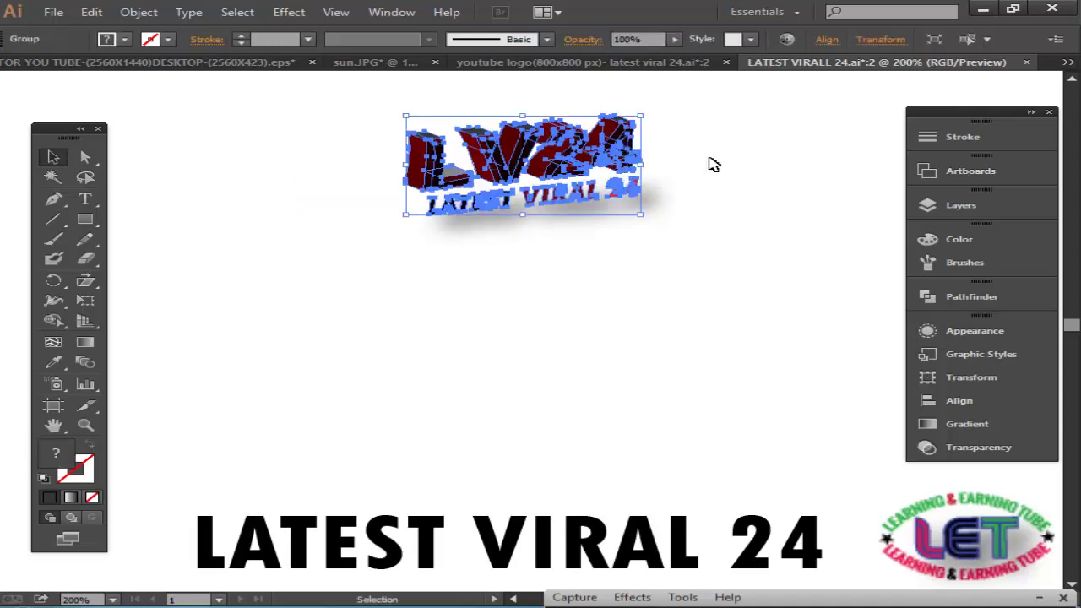
key(ctrl)
Paste the copied LV24 logo into the LOGO SIZE document.
click(671, 64)
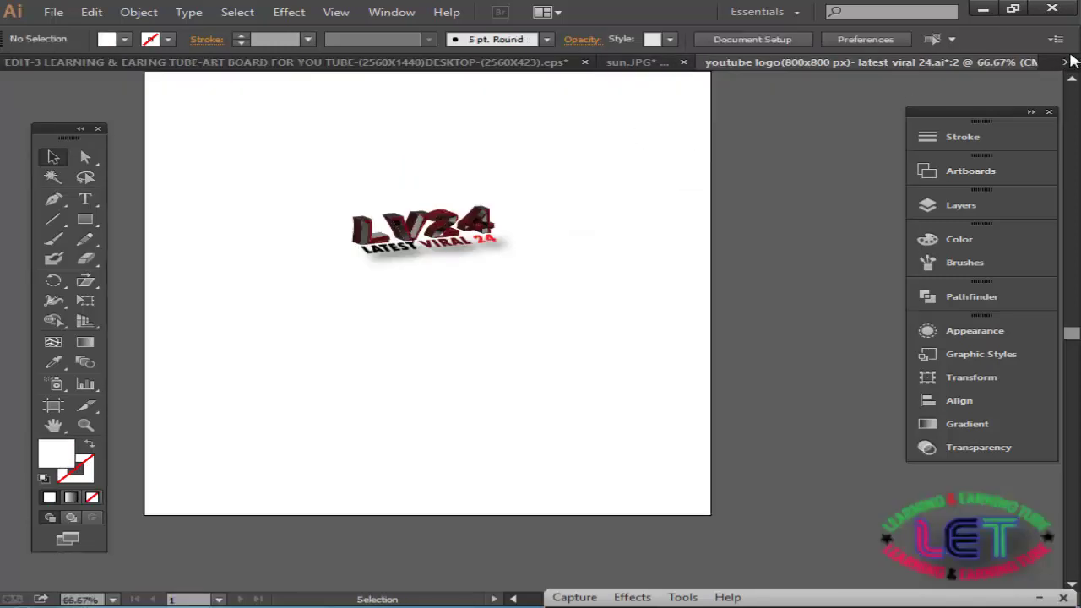
click(1066, 62)
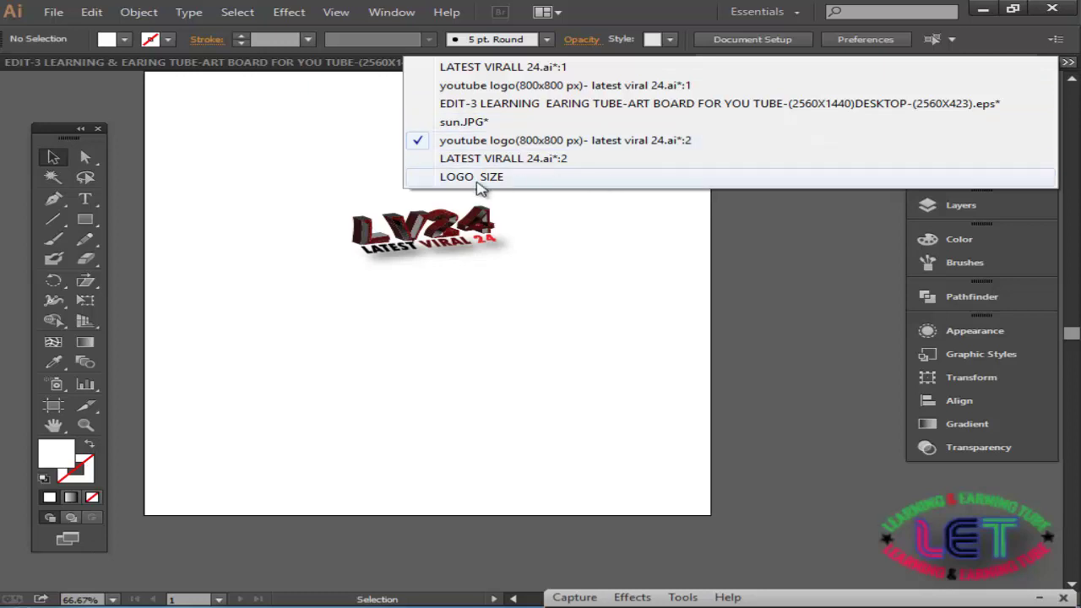
click(477, 177)
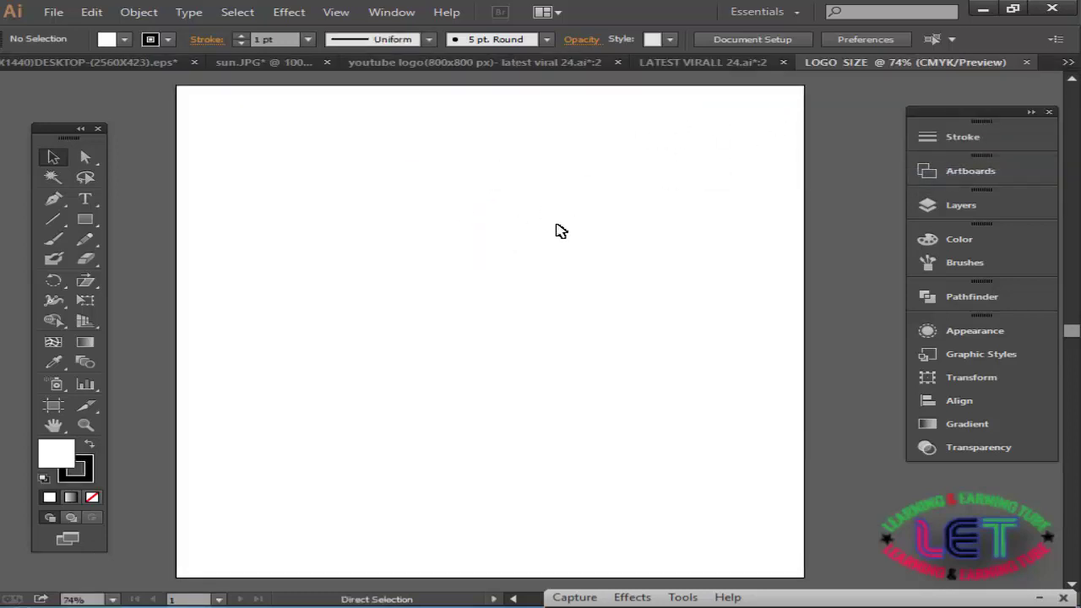
key(ctrl+v)
Move the pasted logo to the page's lower left, then return to the youtube logo document.
click(414, 177)
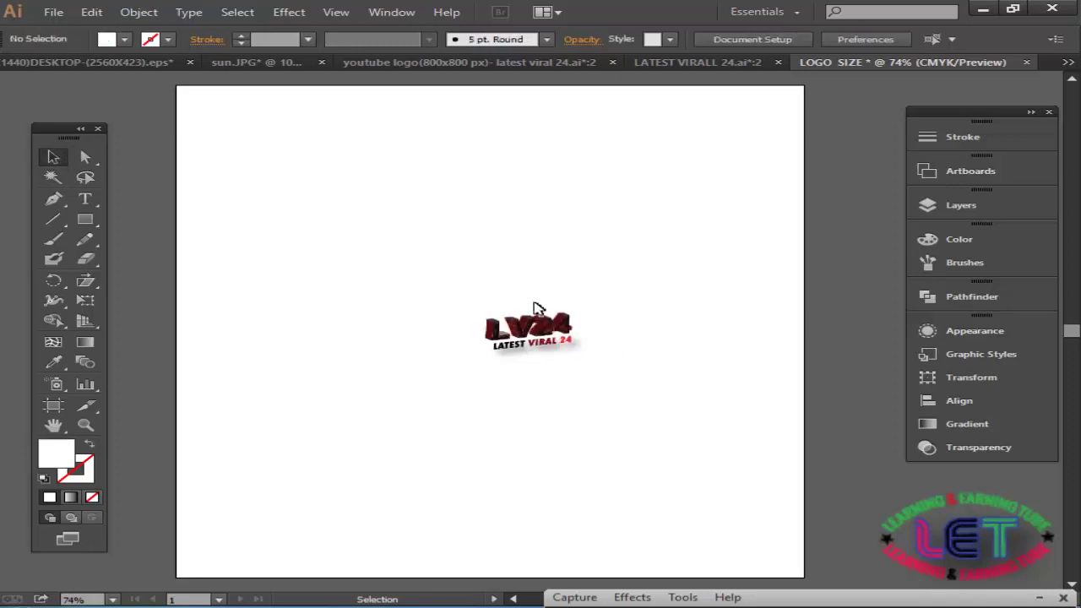
drag(511, 310, 280, 467)
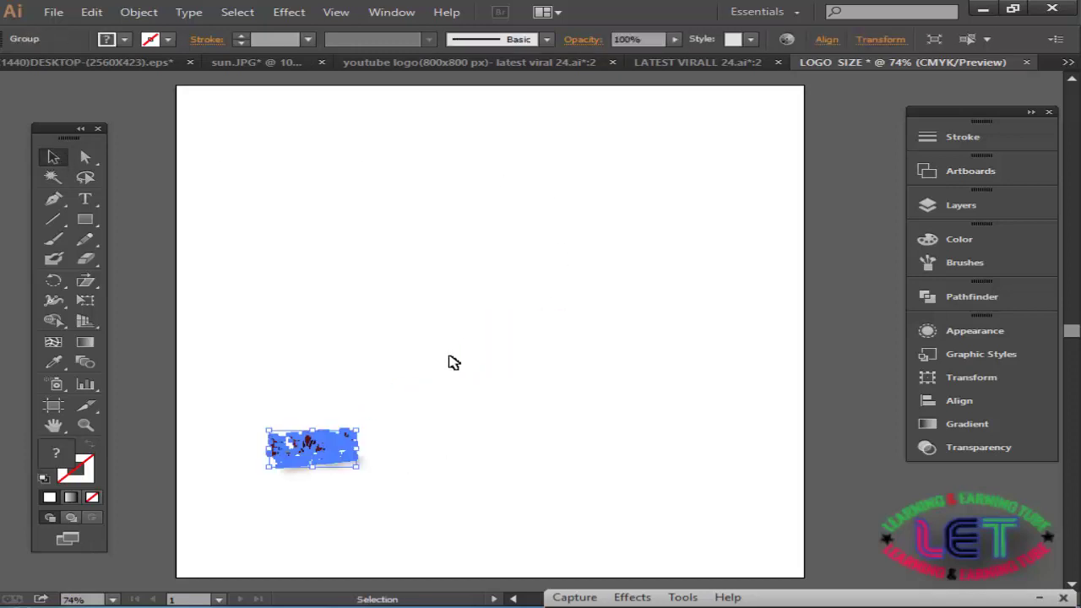
scroll(456, 361, down, 3)
scroll(456, 361, up, 2)
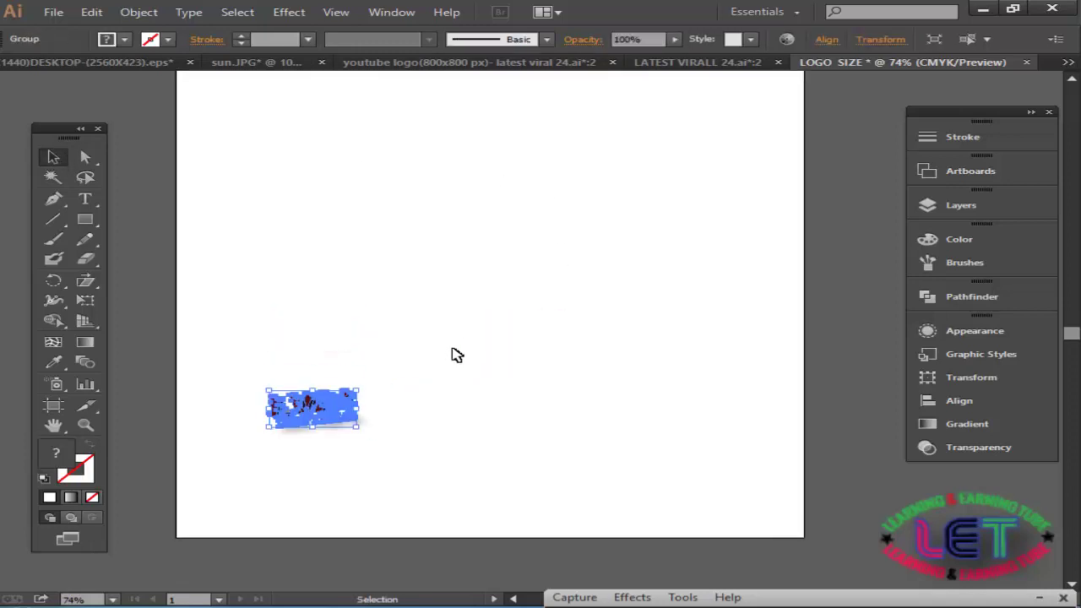
click(456, 354)
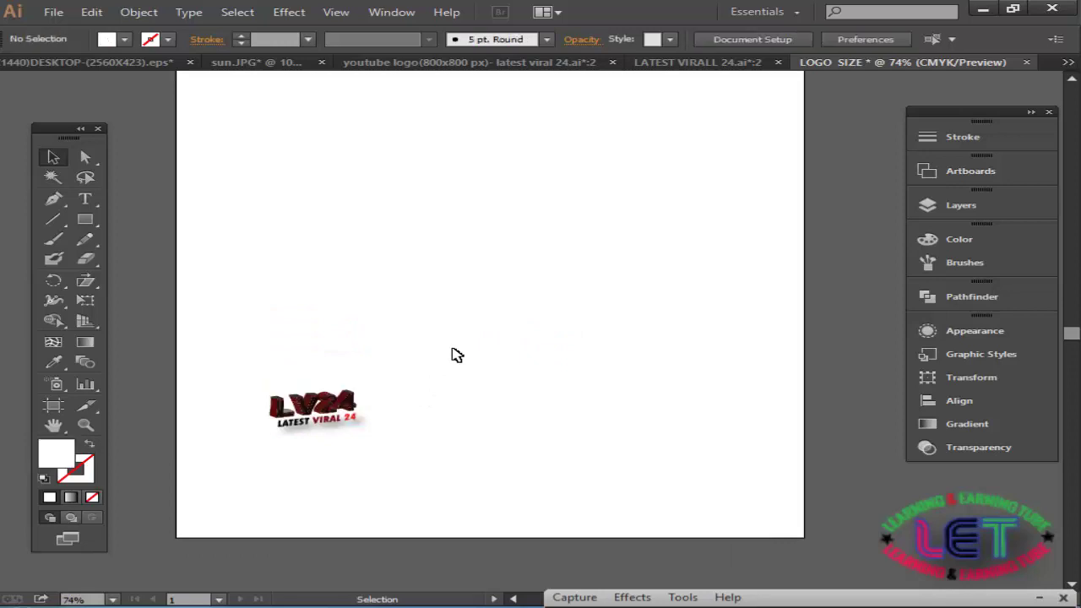
scroll(456, 355, down, 2)
scroll(456, 354, up, 1)
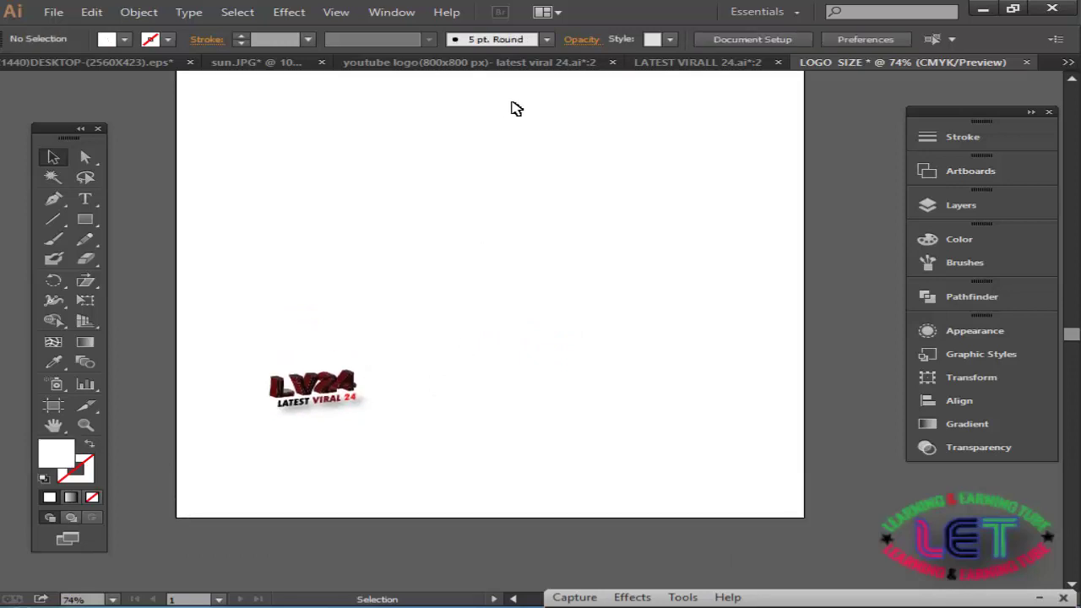
click(532, 66)
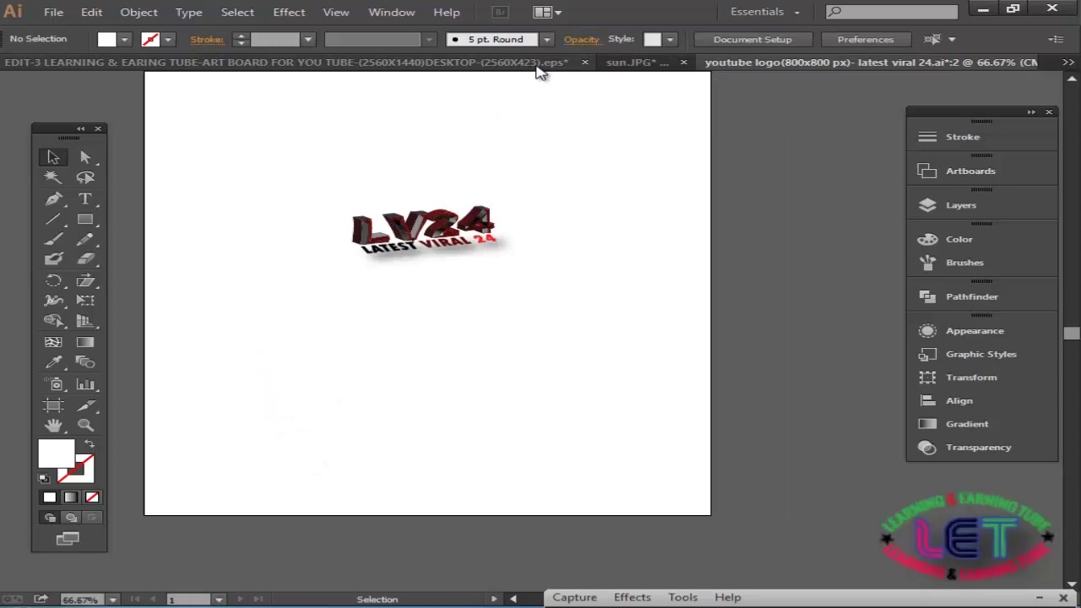
Return to the EDIT-3 channel-art banner and dock the tools panel.
click(638, 64)
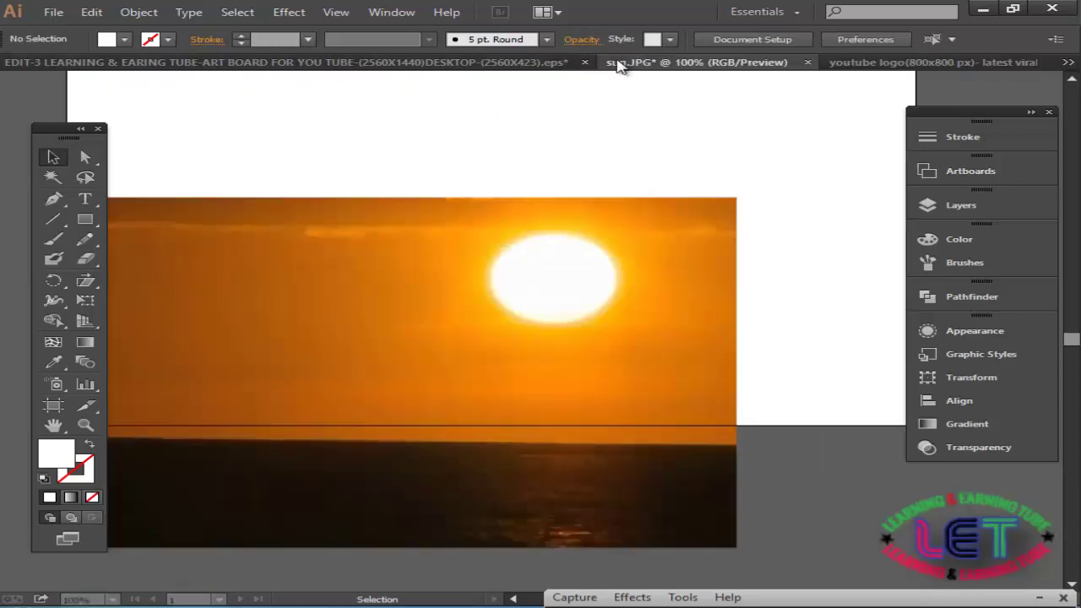
click(357, 63)
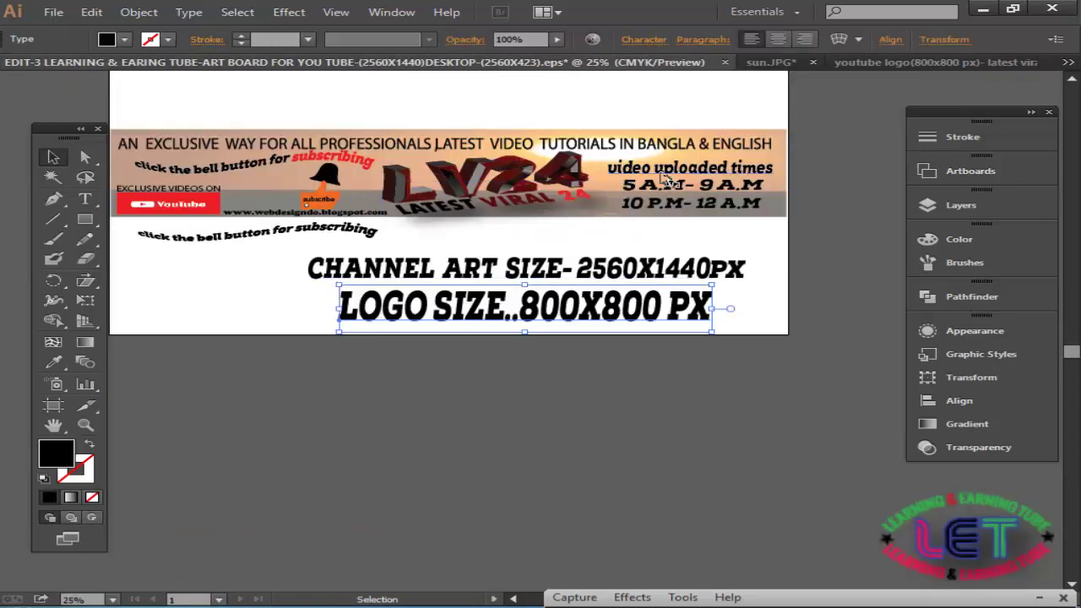
drag(53, 126, 42, 121)
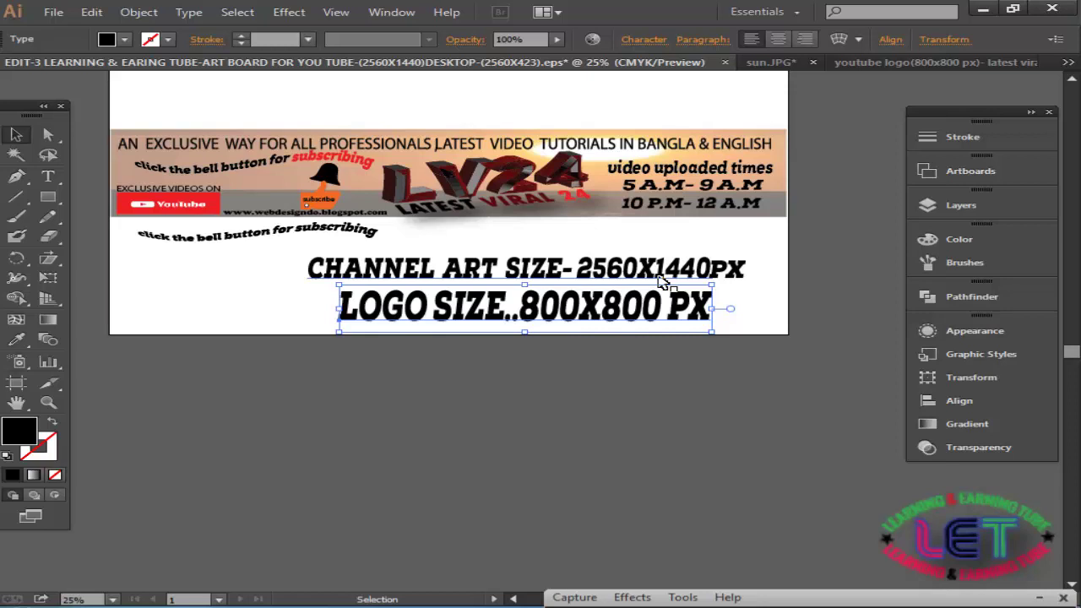
Scroll through the banner and check the CHANNEL ART SIZE and LOGO SIZE text lines.
scroll(664, 283, down, 2)
scroll(664, 284, down, 3)
scroll(664, 284, down, 3)
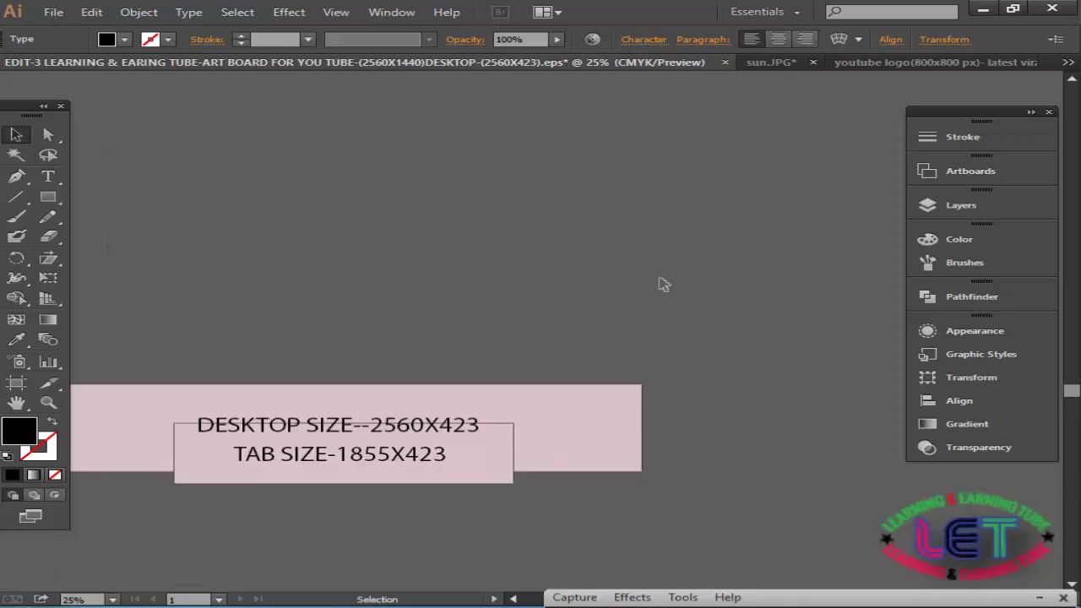
scroll(664, 283, down, 2)
scroll(664, 284, down, 2)
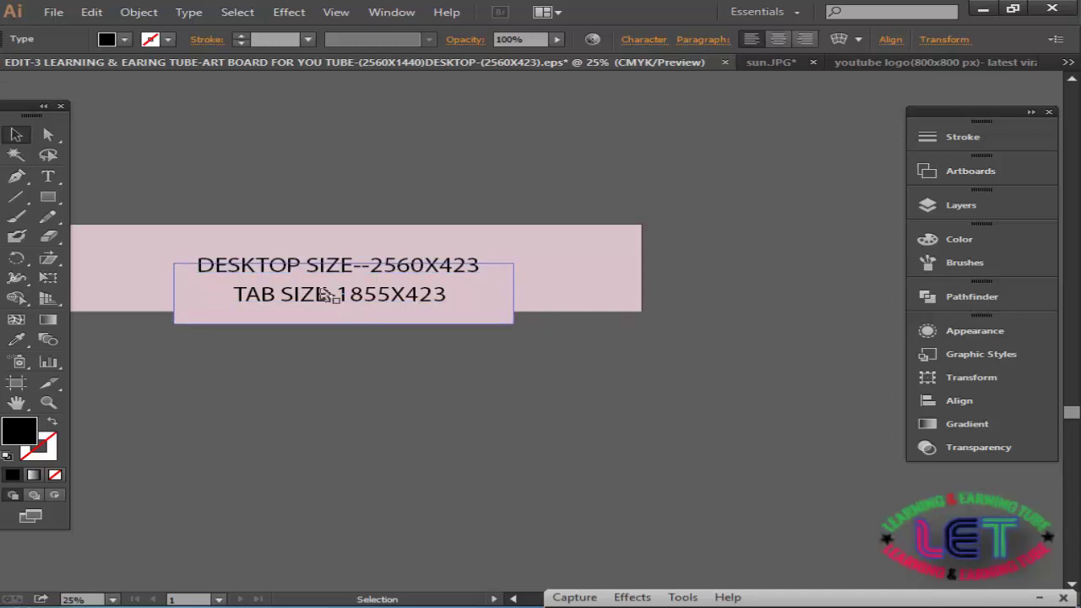
scroll(560, 282, up, 2)
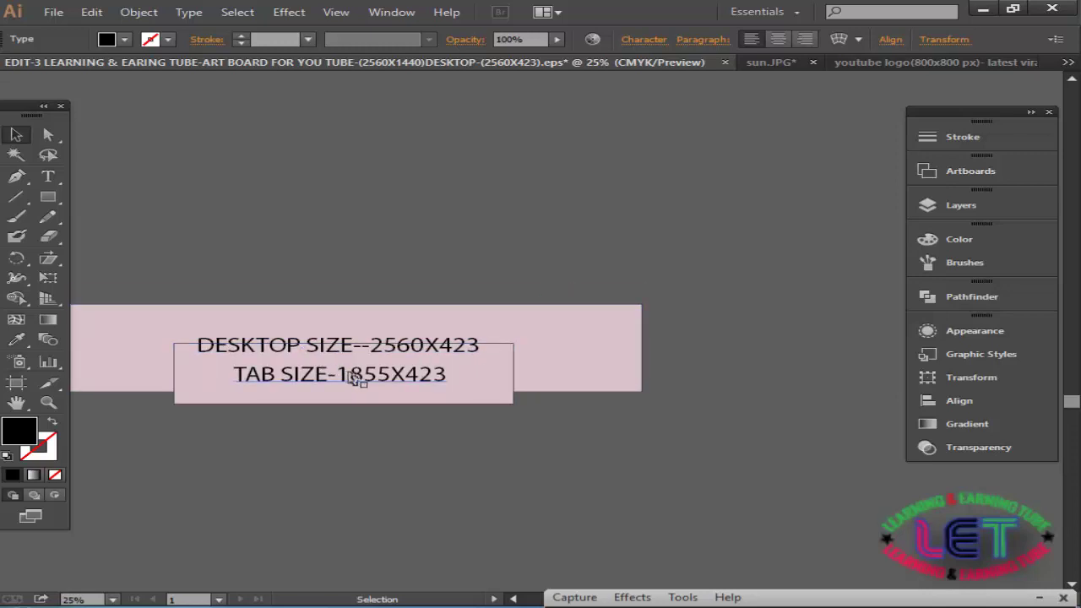
scroll(560, 302, up, 4)
scroll(575, 297, up, 3)
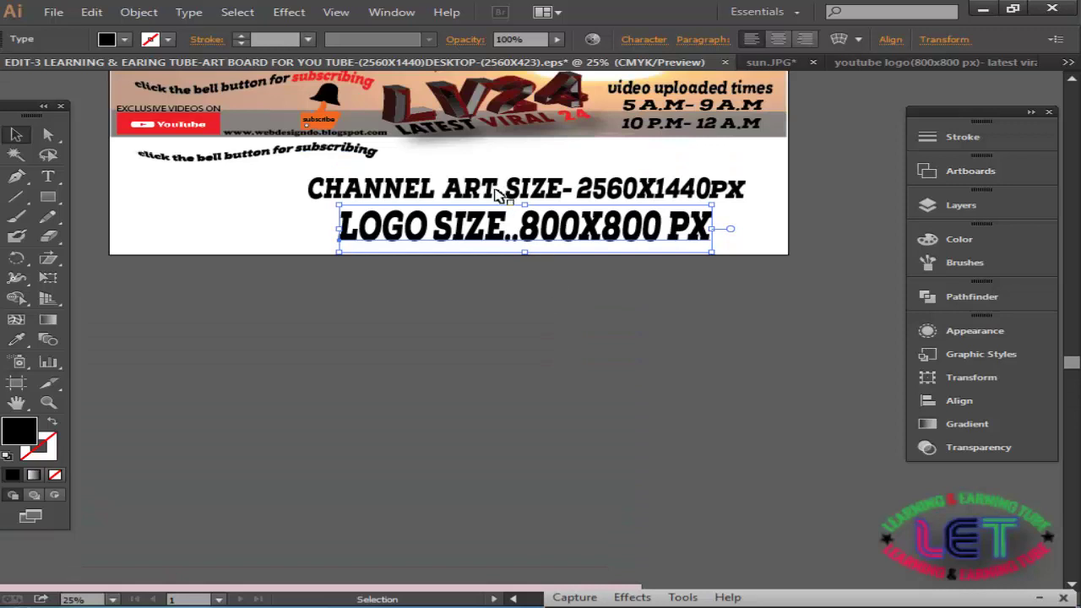
click(376, 191)
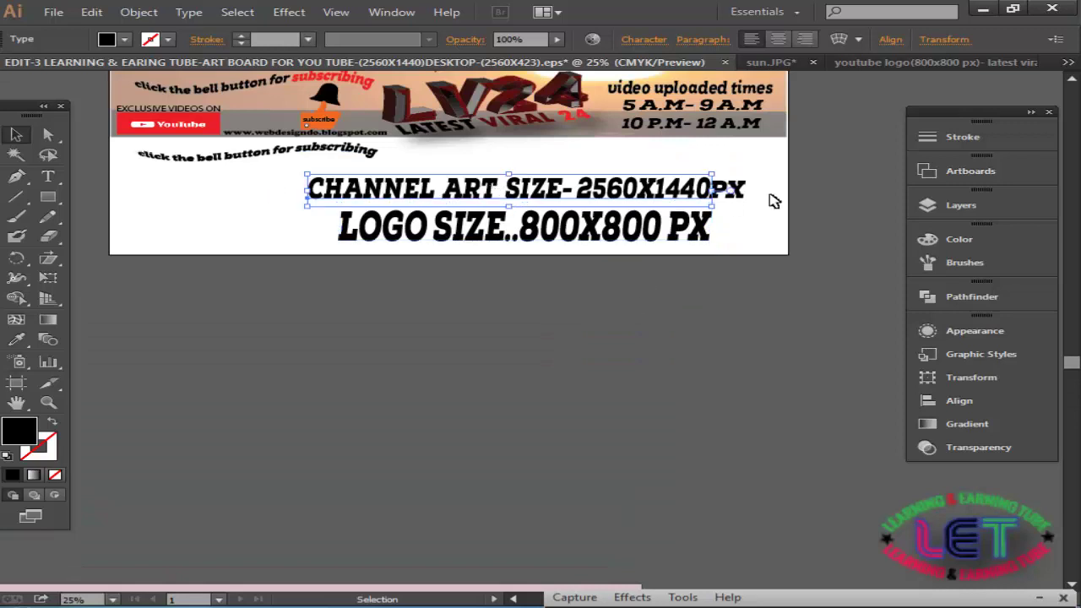
drag(794, 184, 286, 185)
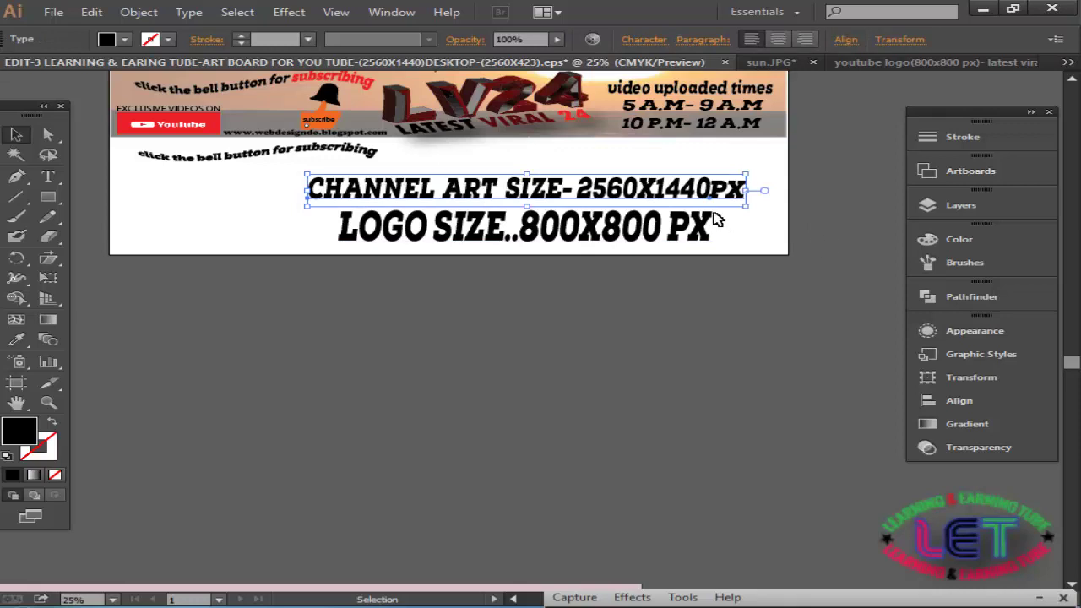
Create a new document named CHANNEL ART with width 2560 px and height 1440 px.
click(52, 12)
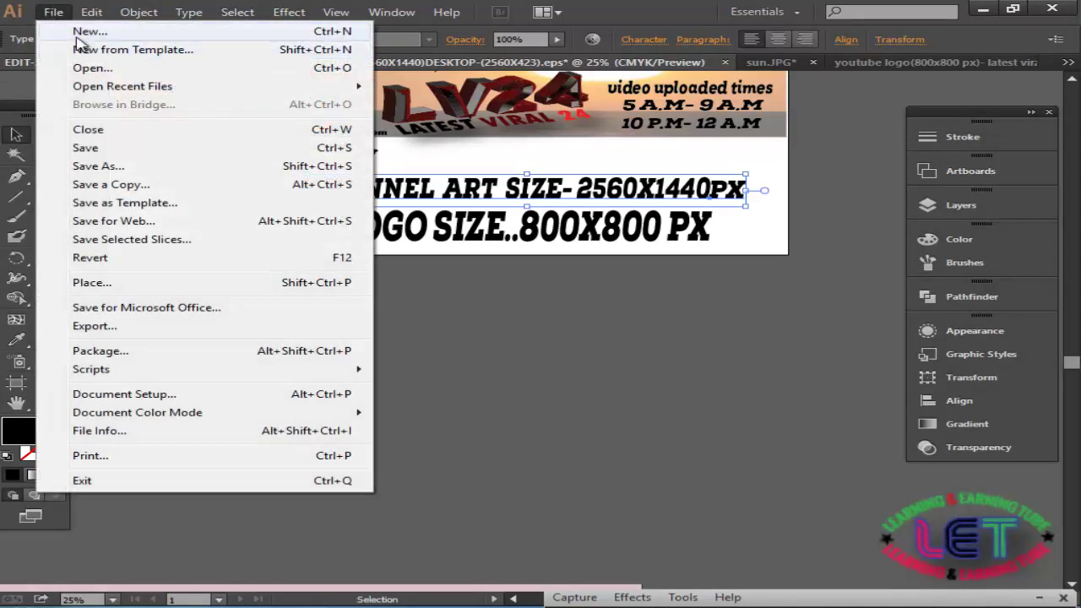
click(85, 32)
text(C)
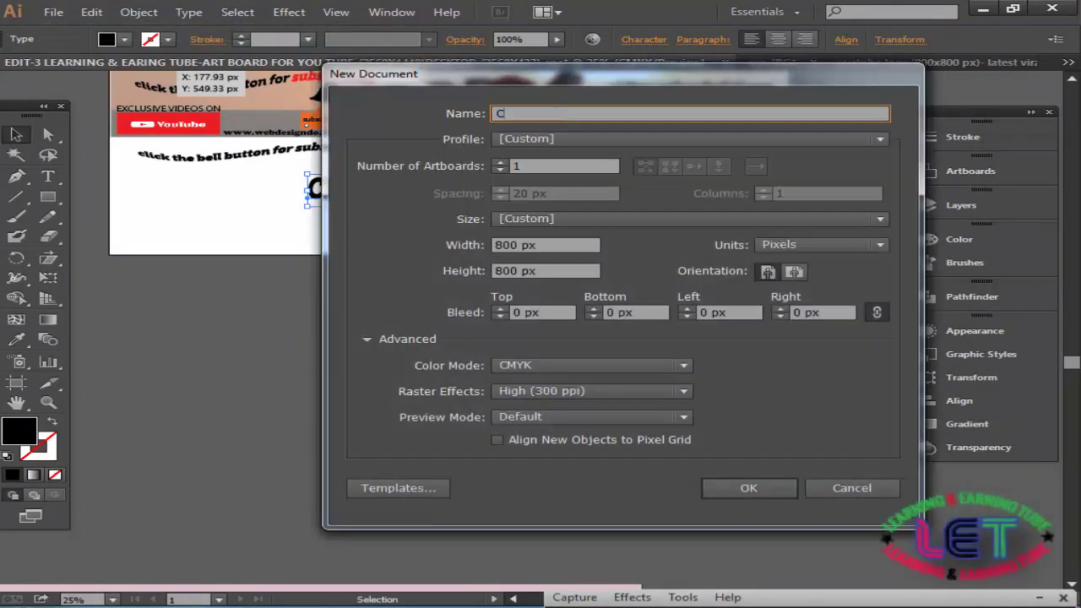
text(HANNELA)
key(BackSpace)
text(A)
text(RT)
drag(505, 245, 493, 245)
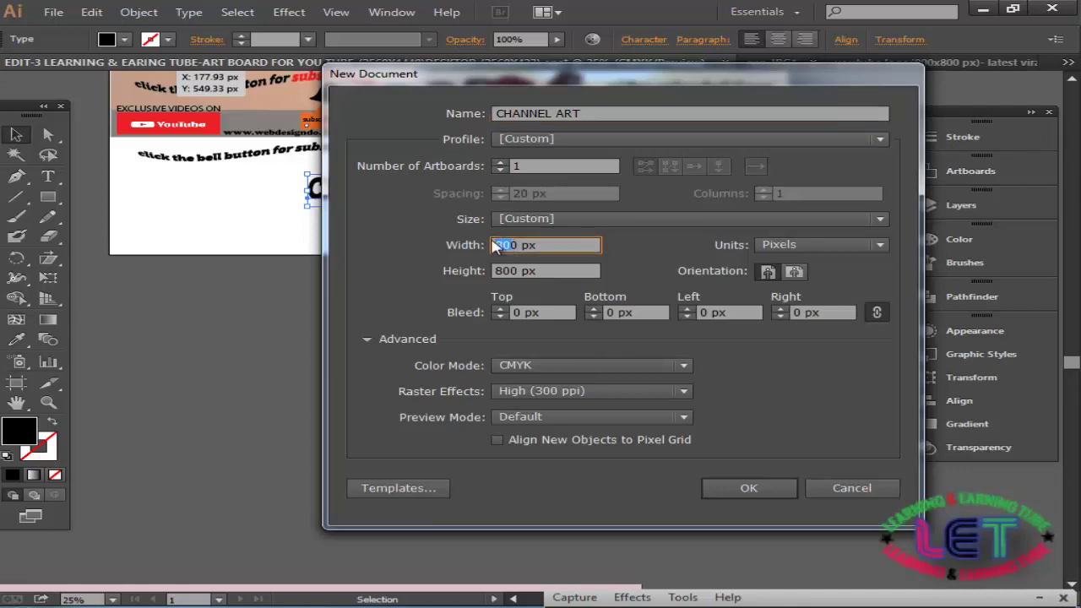
text(25)
text(60)
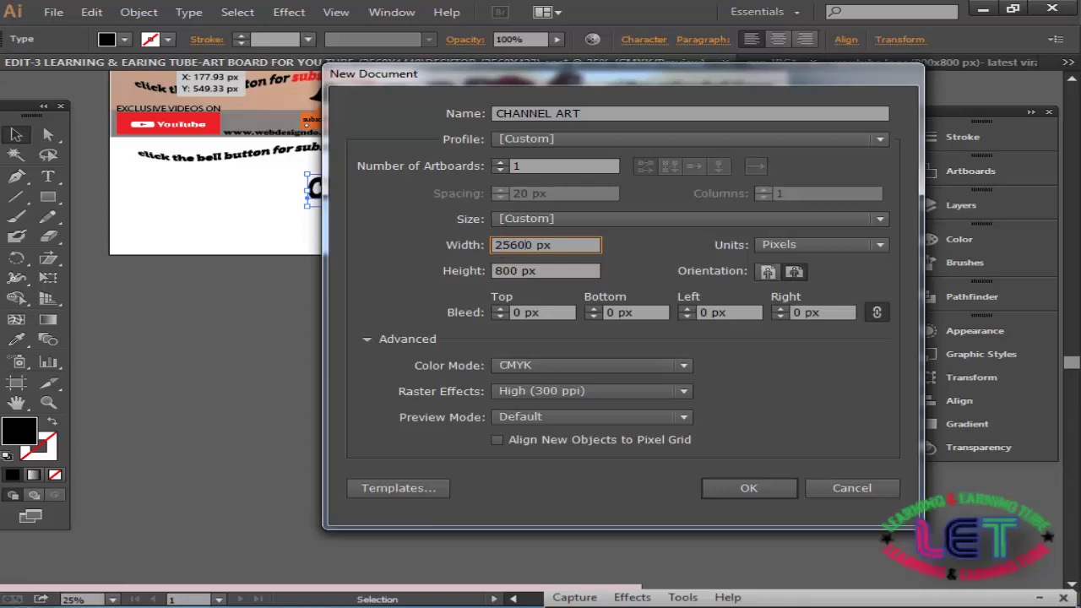
key(BackSpace)
key(Tab)
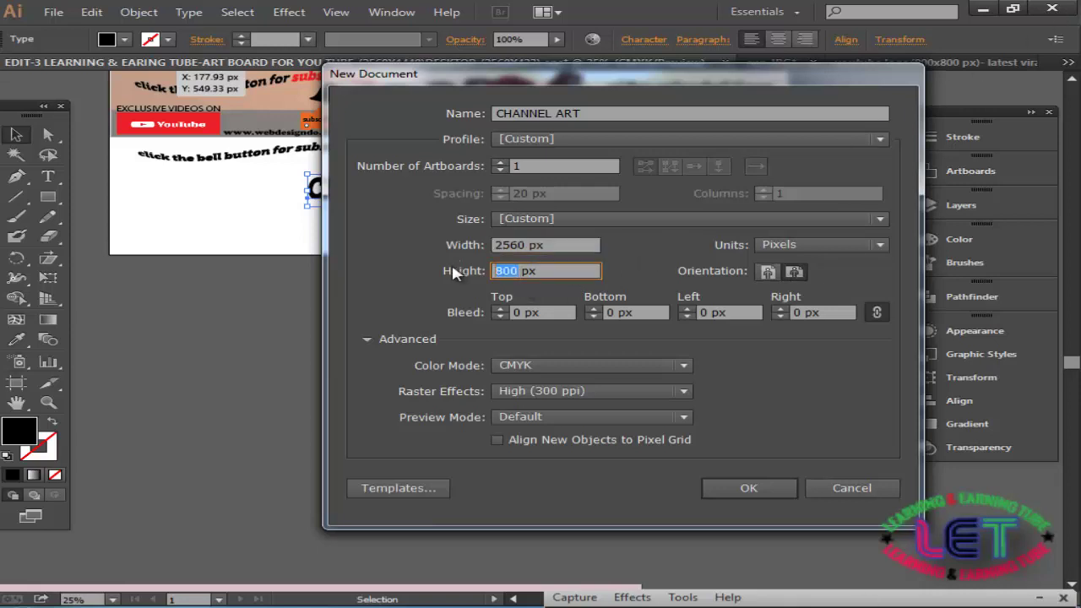
text(1440)
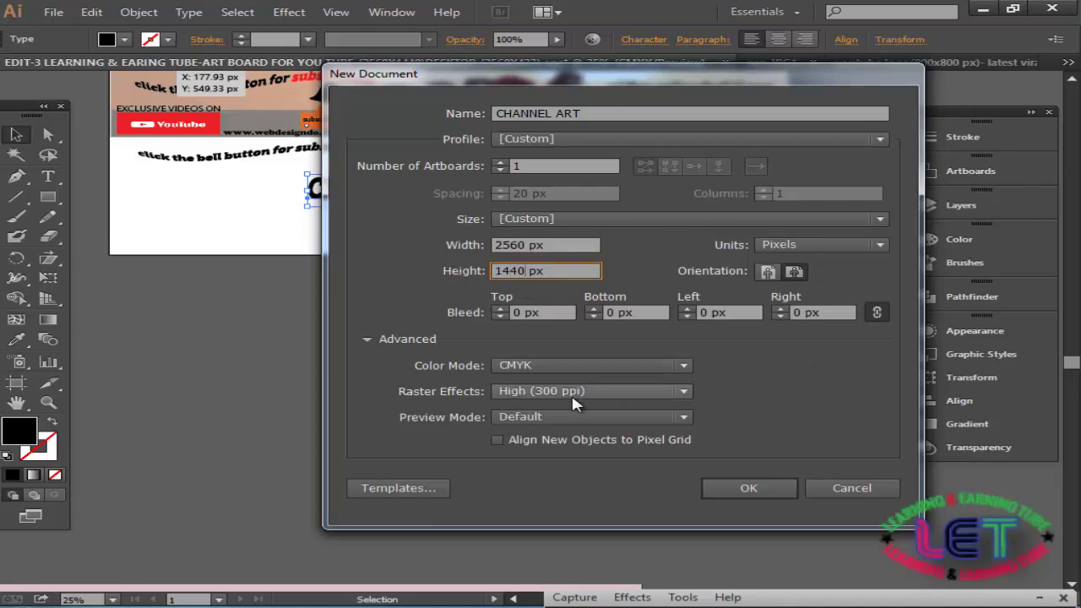
drag(645, 77, 663, 63)
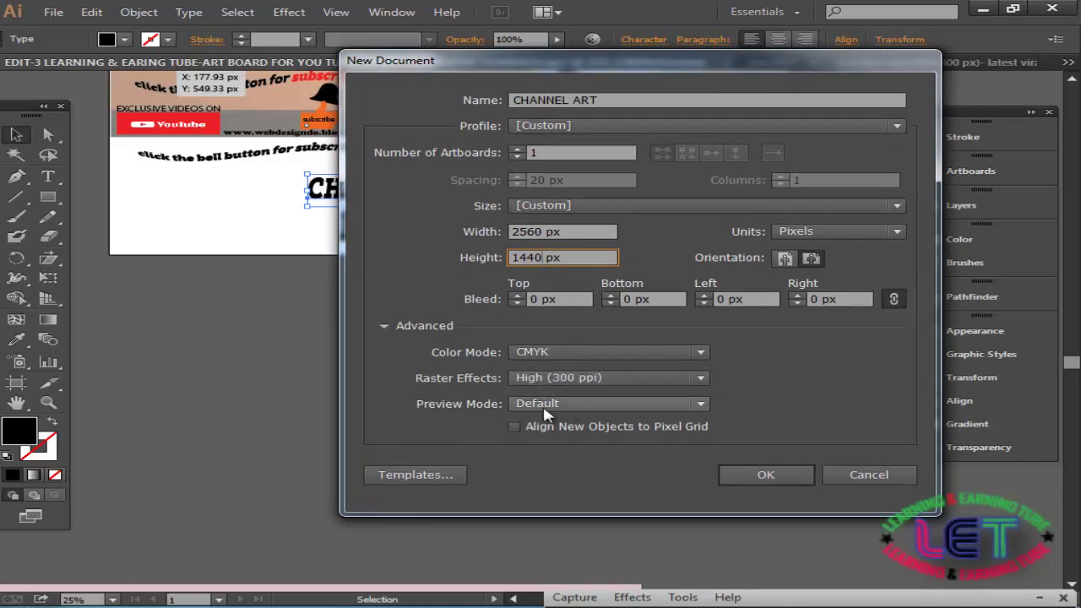
click(755, 478)
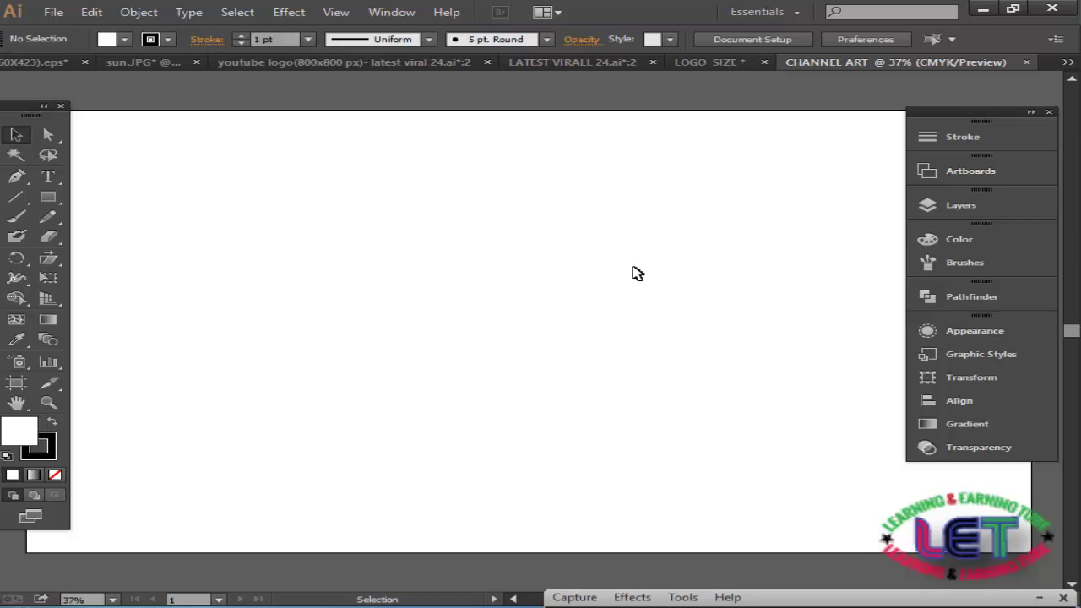
In the sun.JPG document, select and copy the sunset photo.
scroll(642, 267, down, 1)
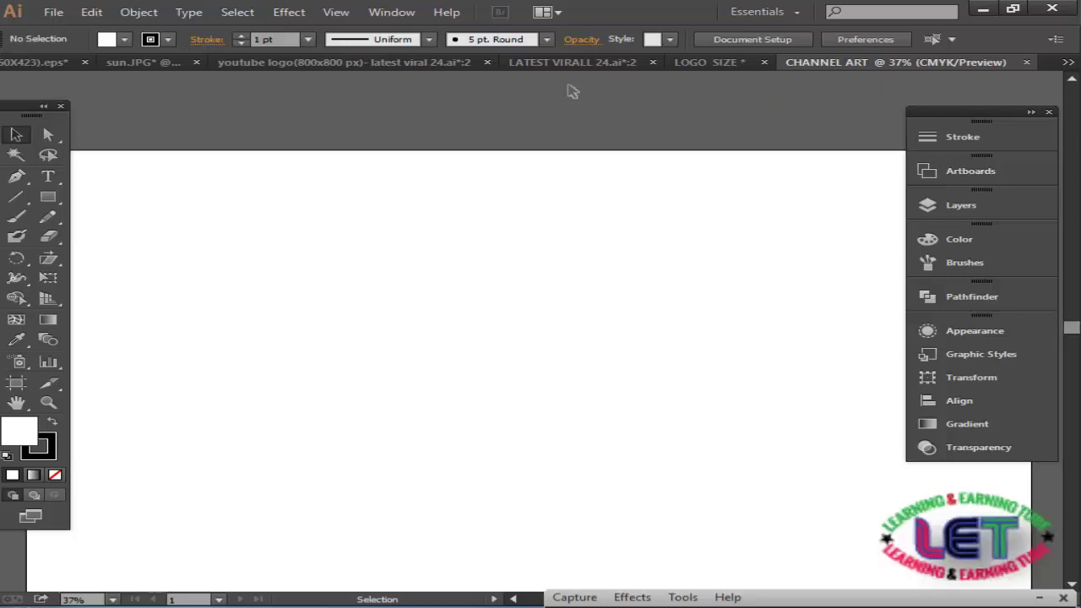
click(566, 62)
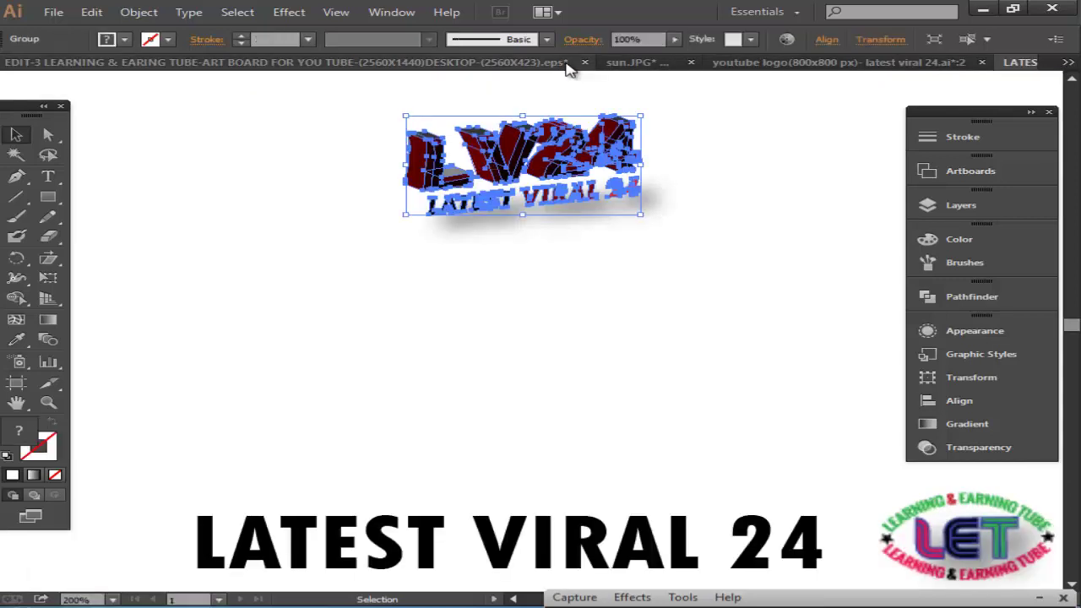
click(797, 64)
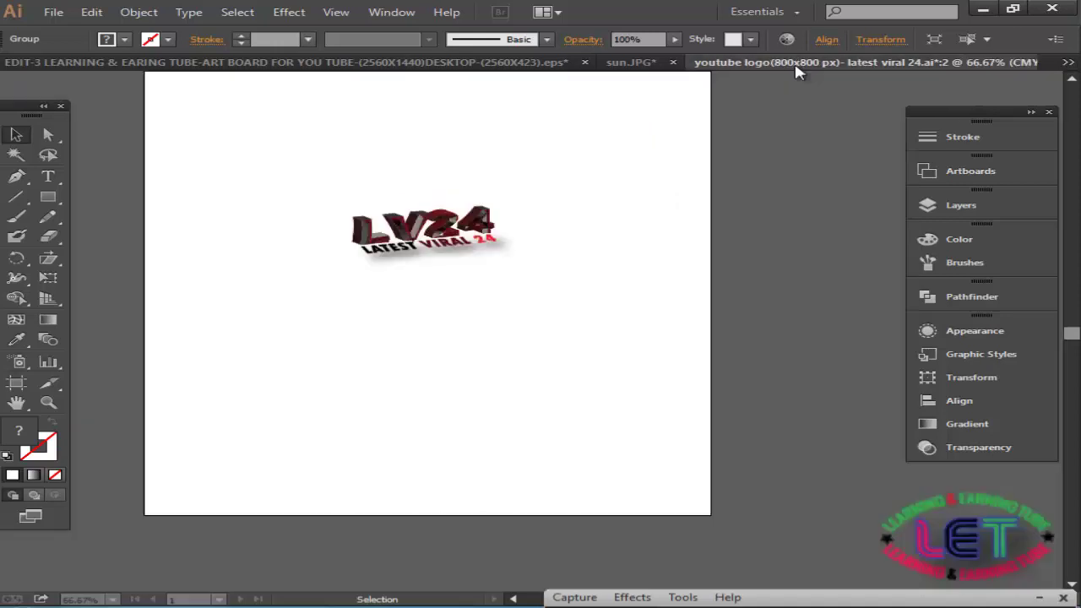
click(1068, 63)
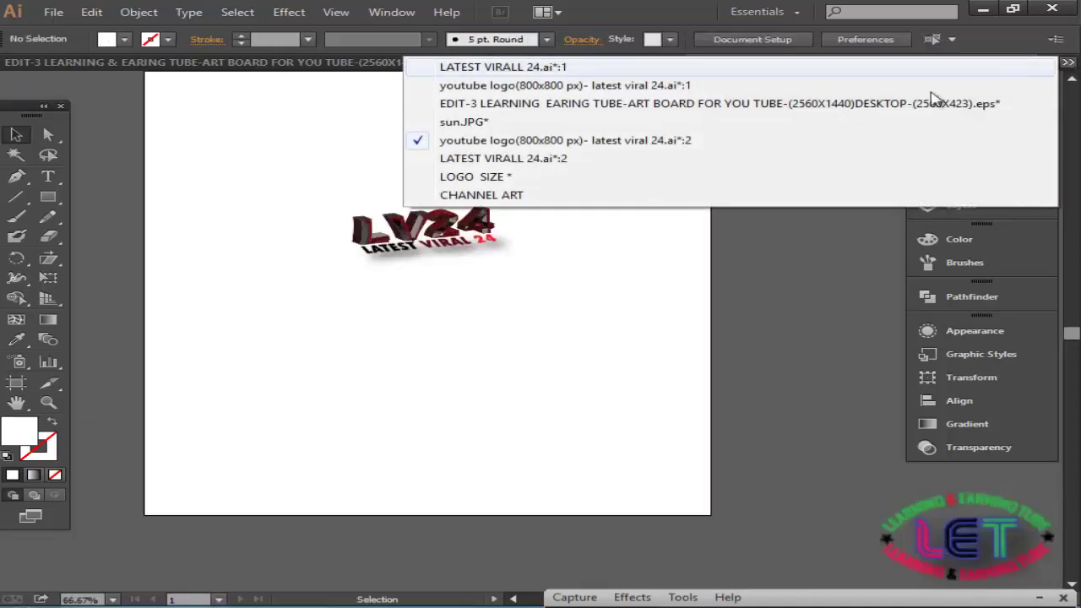
click(465, 122)
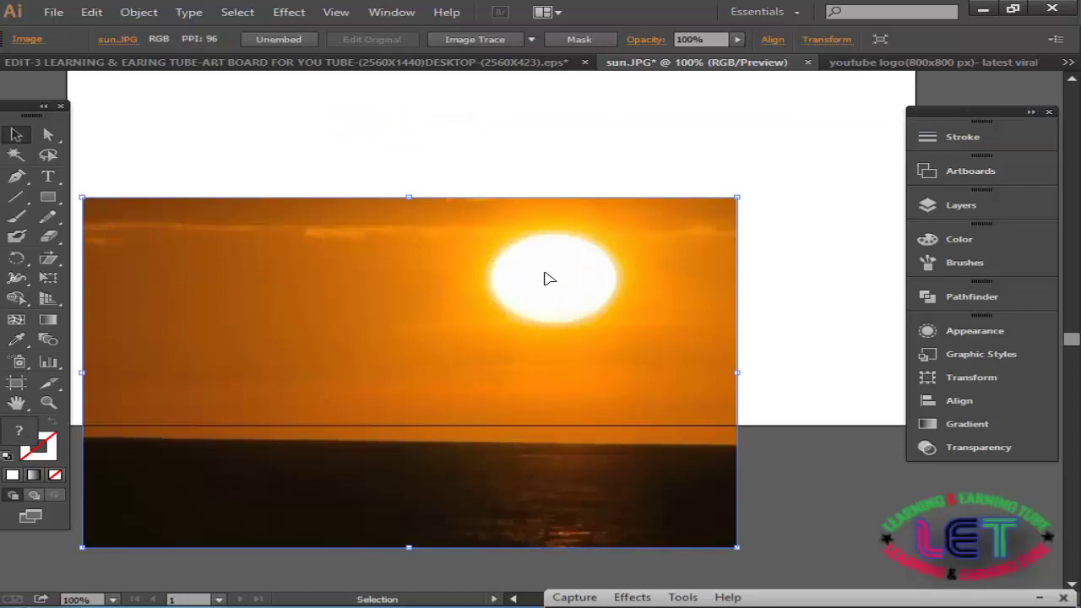
mouse_move(528, 300)
mouse_down()
mouse_move(567, 278)
mouse_move(557, 268)
mouse_up()
key(v)
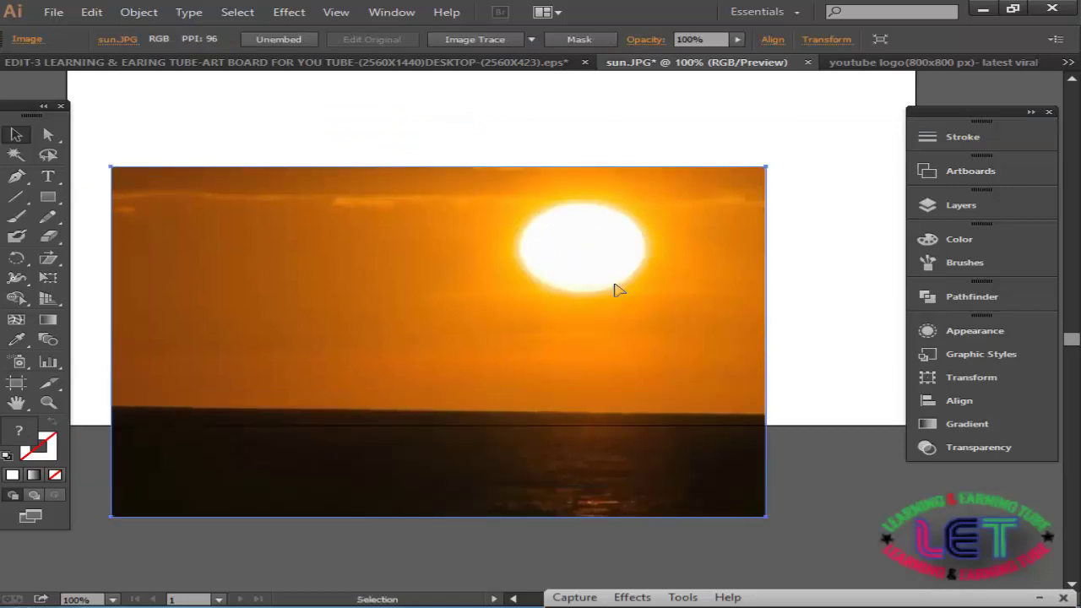
Paste the sunset photo into the EDIT-3 banner and stretch it across the full width.
click(370, 67)
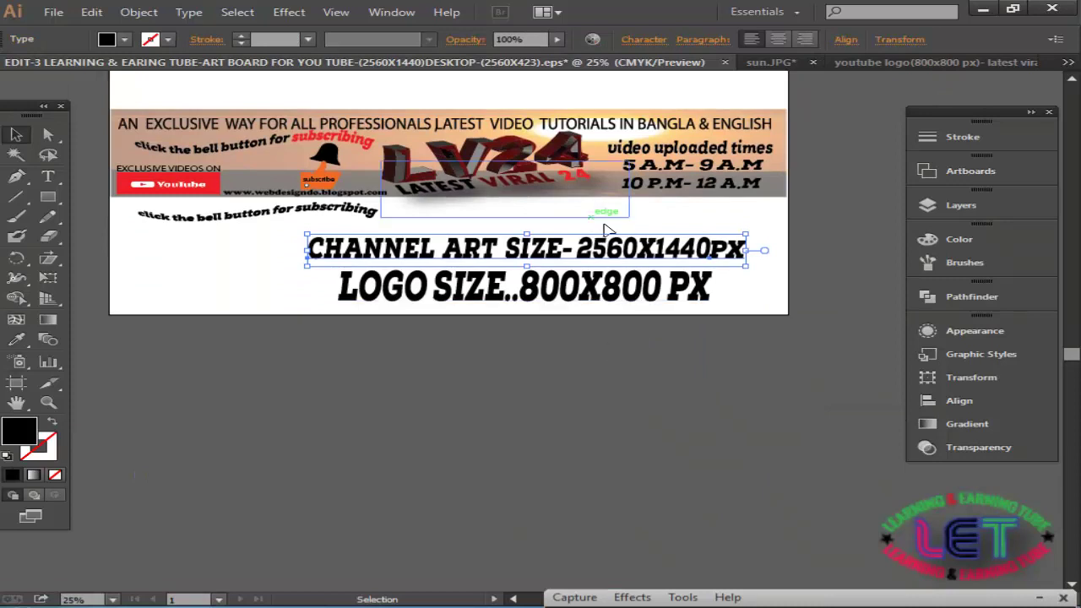
key(a)
key(v)
key(ctrl+v)
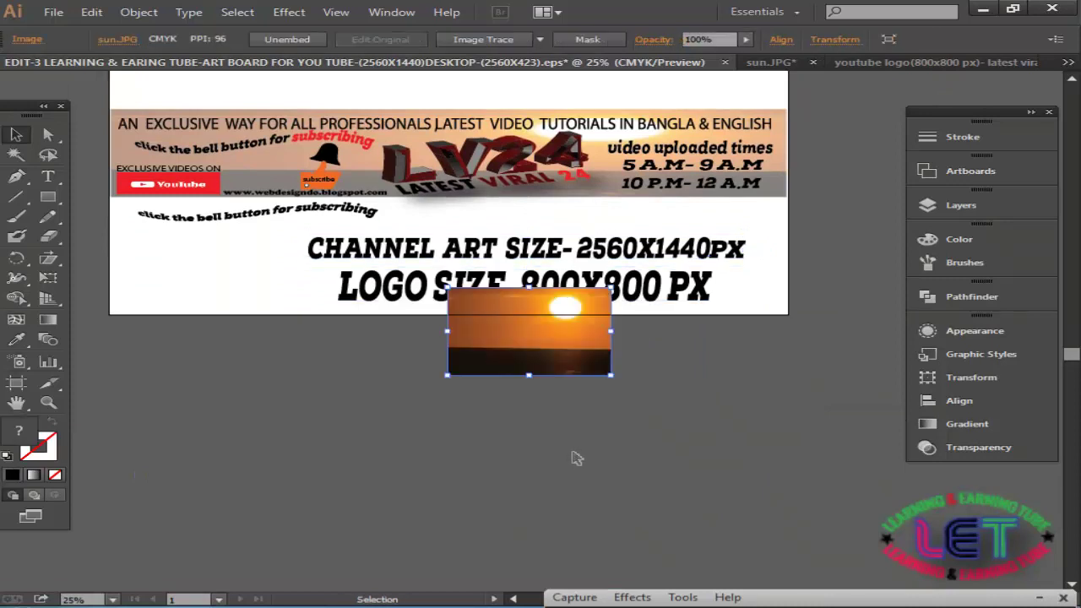
mouse_move(575, 363)
mouse_down()
mouse_move(581, 179)
mouse_move(716, 152)
mouse_move(788, 153)
mouse_up()
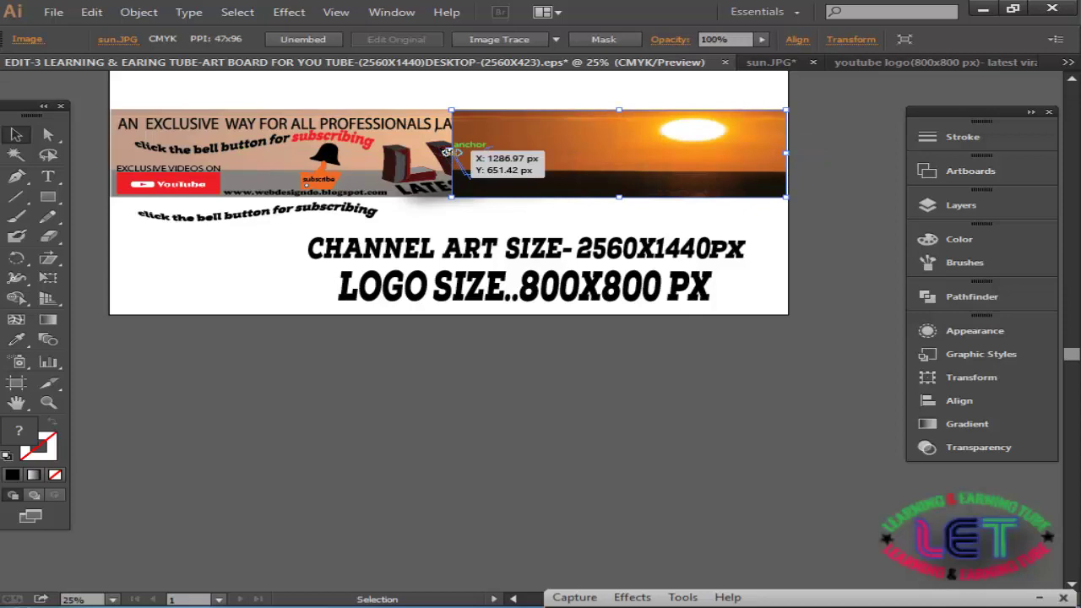
drag(451, 152, 106, 131)
click(568, 429)
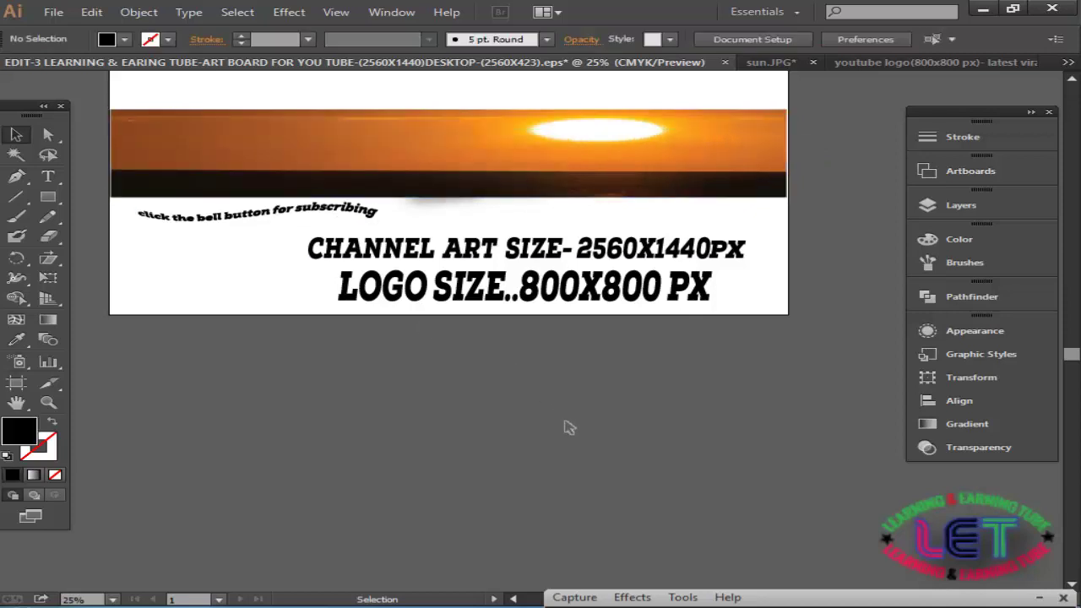
click(672, 155)
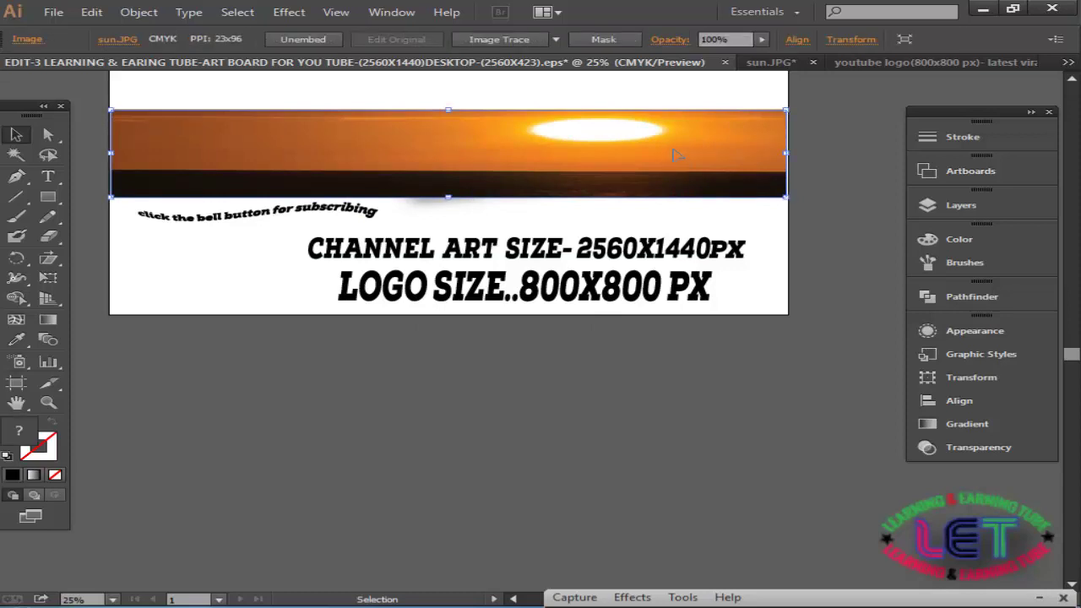
Lower the sunset photo's opacity to 5% using the Control bar Opacity slider.
click(762, 40)
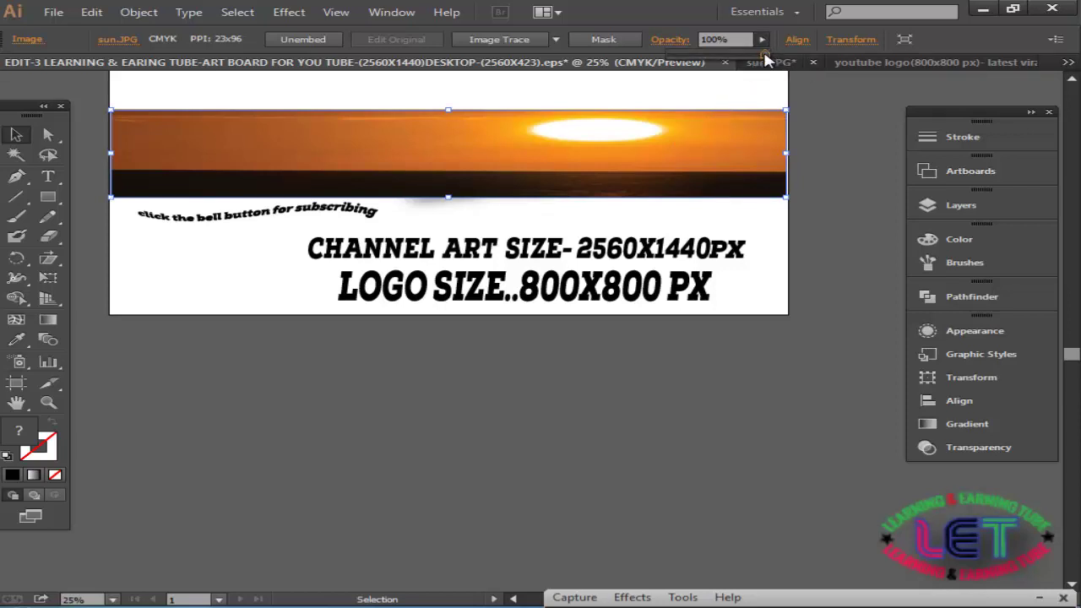
drag(766, 58, 699, 58)
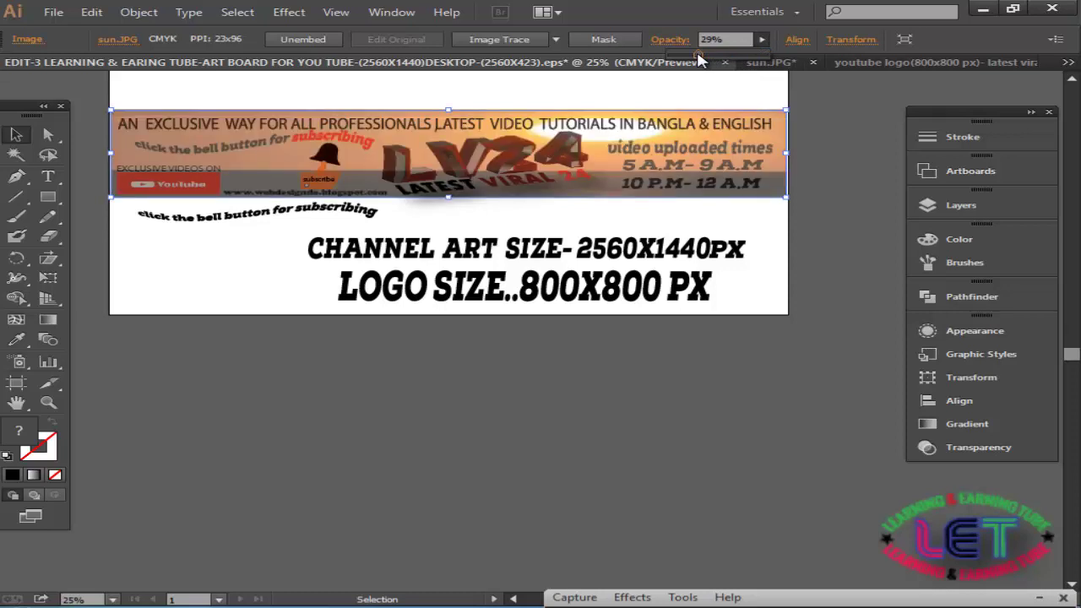
drag(697, 57, 685, 57)
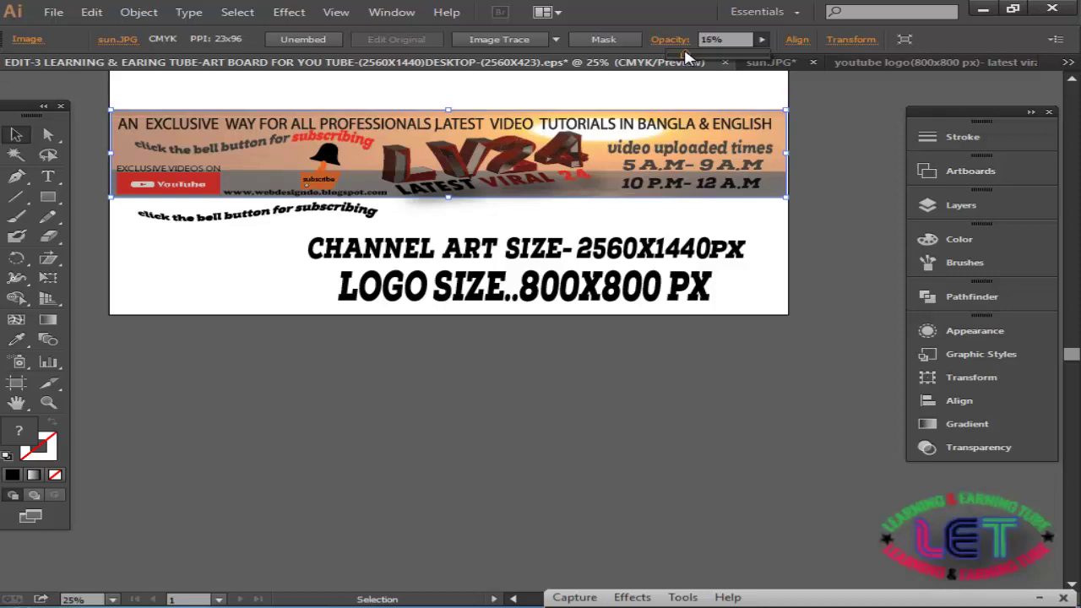
drag(688, 56, 679, 54)
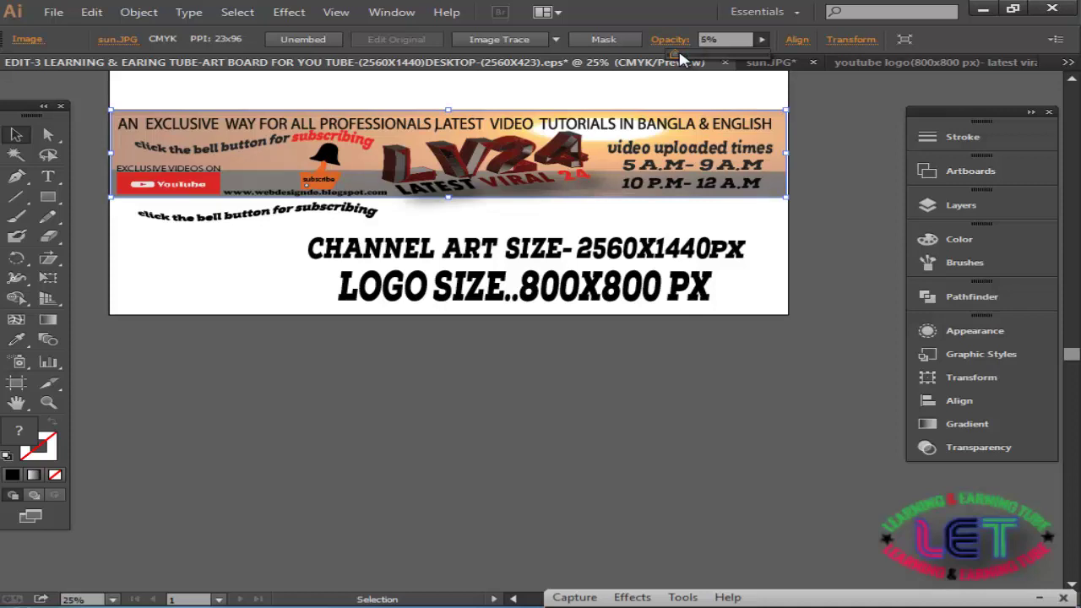
click(694, 96)
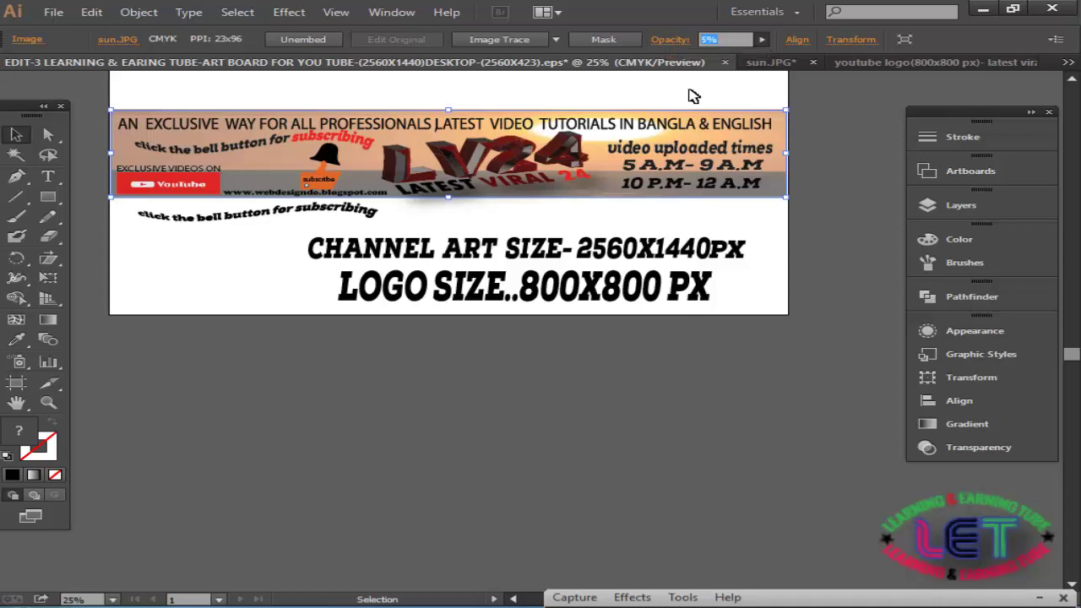
click(837, 122)
click(784, 145)
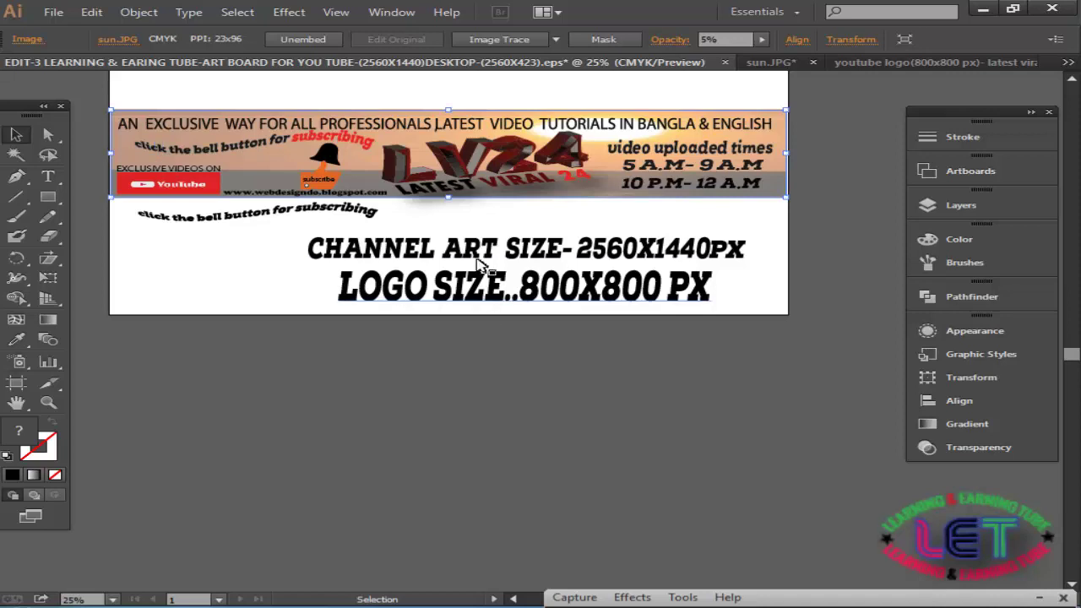
Try moving the LV24 logo and the size note, undoing both moves.
drag(489, 220, 593, 315)
key(ctrl+z)
click(678, 357)
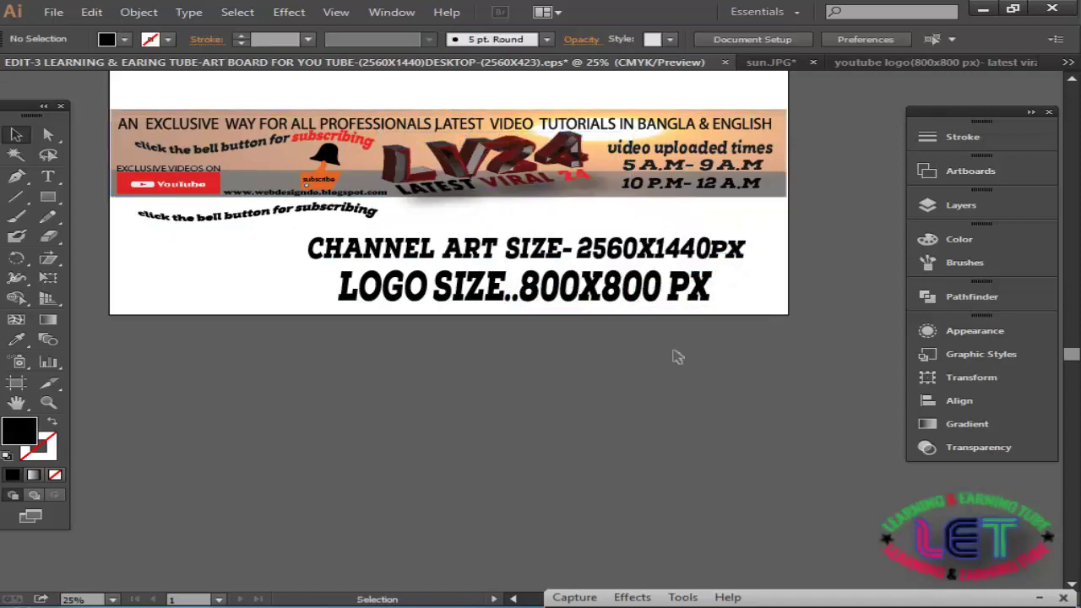
mouse_move(476, 287)
mouse_down()
mouse_move(449, 476)
mouse_move(329, 541)
mouse_up()
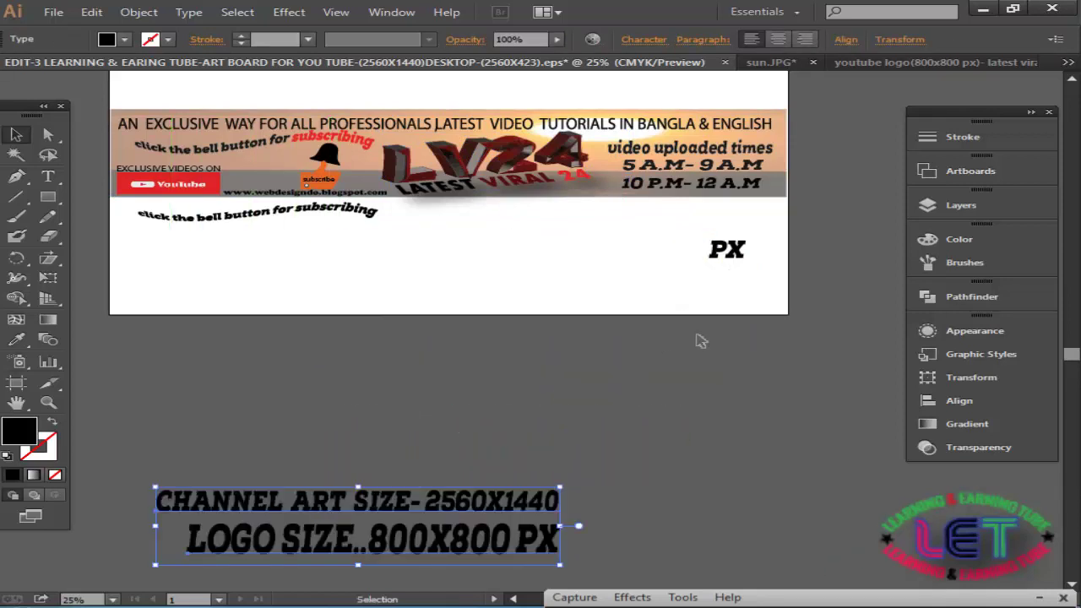
key(ctrl+z)
click(783, 337)
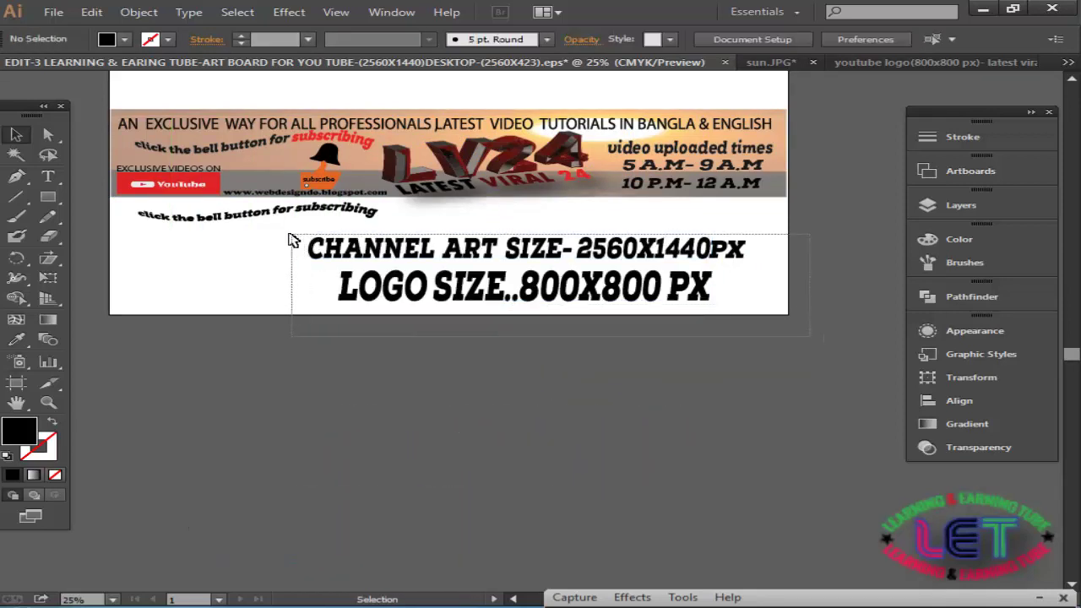
Move the two-line size note below the artboard.
drag(291, 241, 282, 244)
key(f)
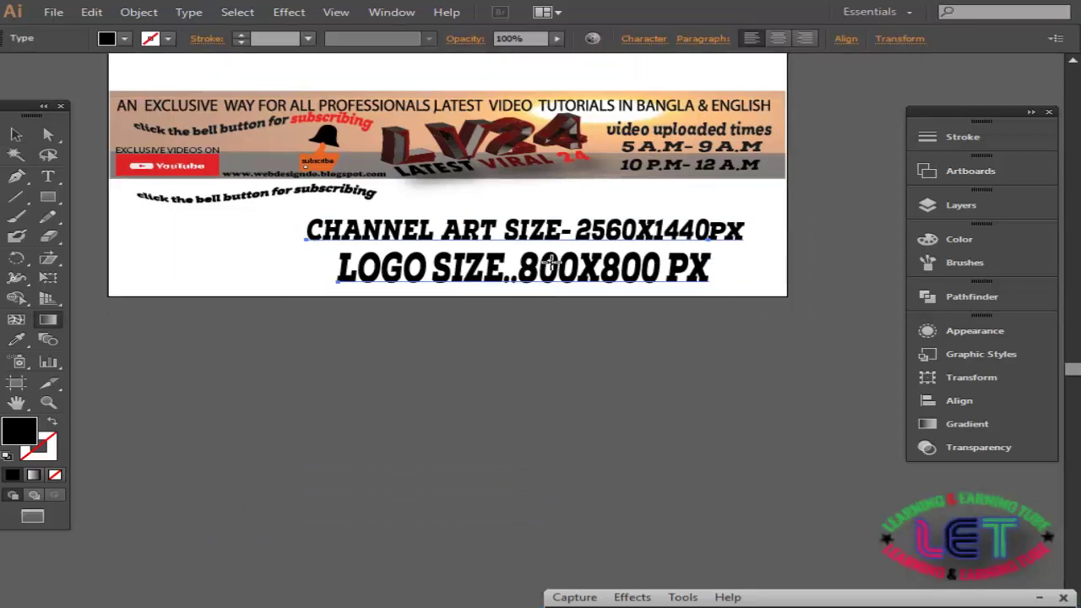
click(16, 135)
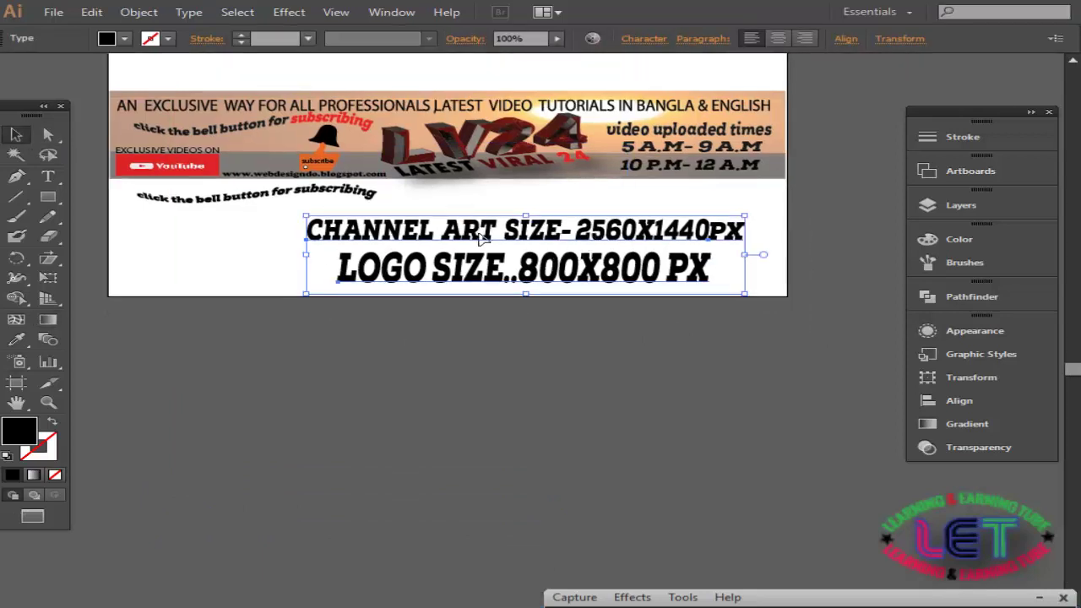
drag(452, 397, 453, 473)
Zoom in, nudge the warped bell text slightly right, and start a text line below it.
scroll(622, 410, up, 1)
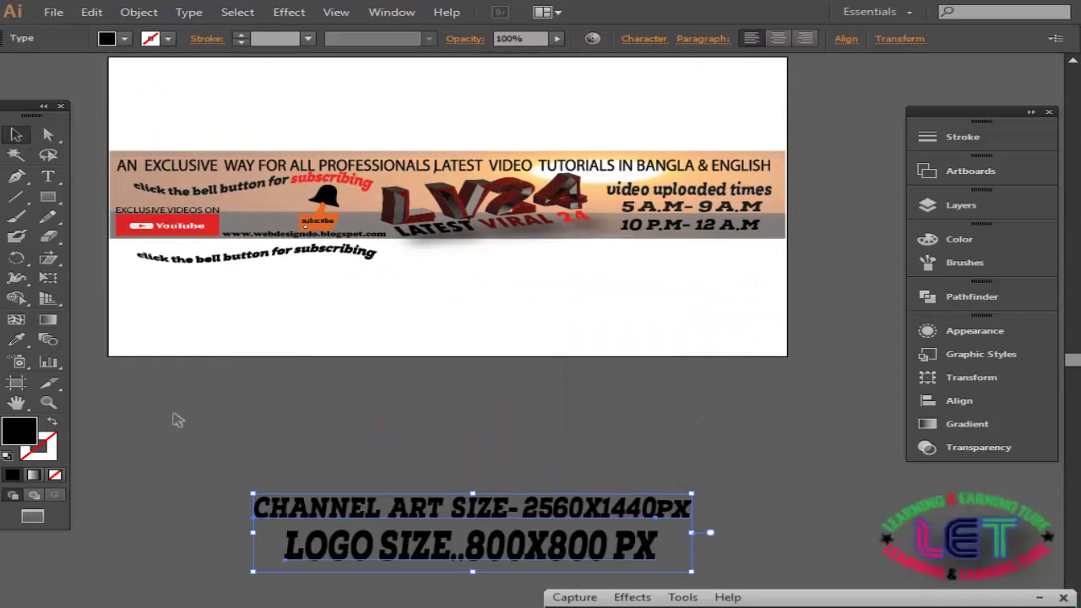
click(48, 402)
click(468, 313)
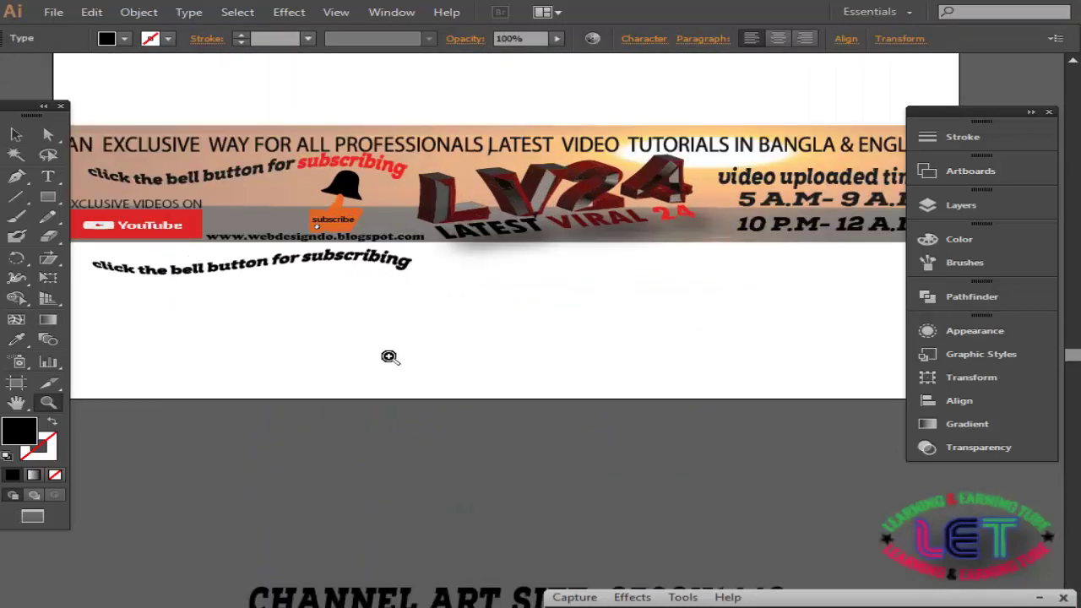
click(15, 132)
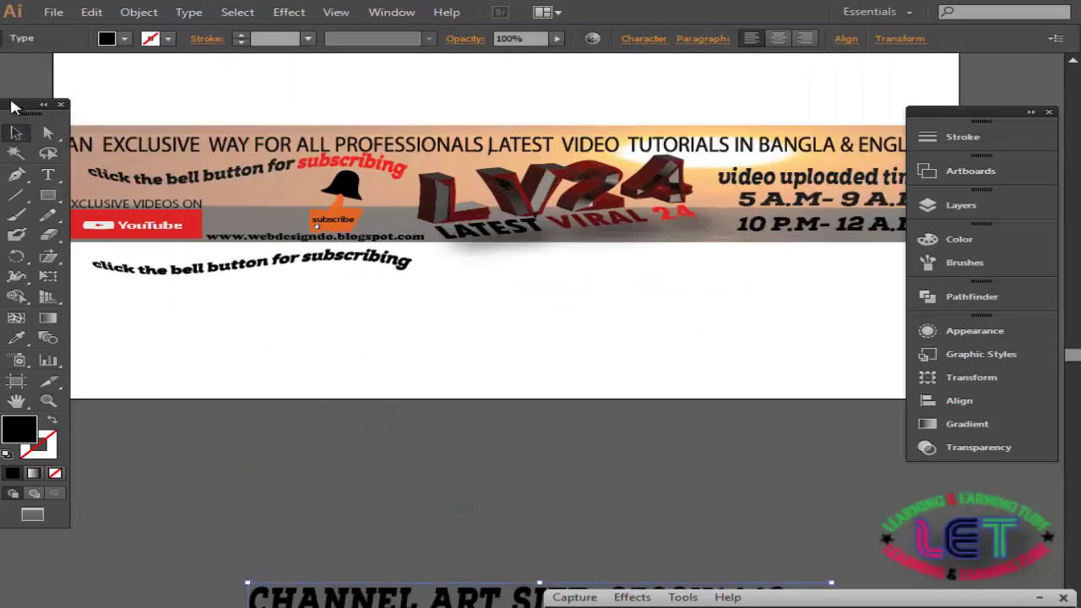
click(228, 269)
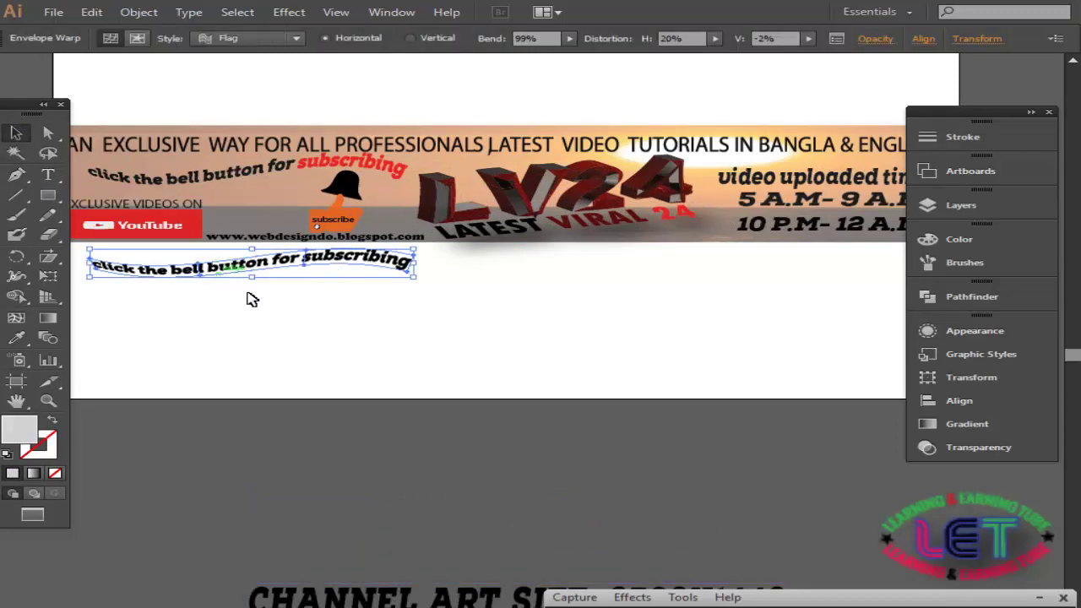
click(329, 330)
drag(306, 268, 335, 267)
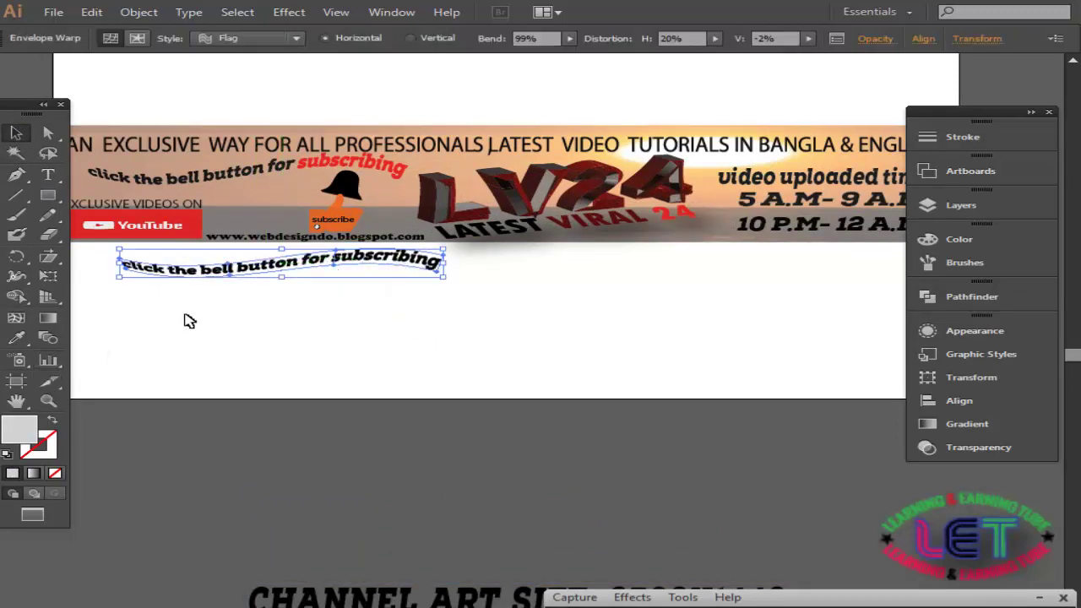
click(47, 175)
click(348, 308)
text(click the)
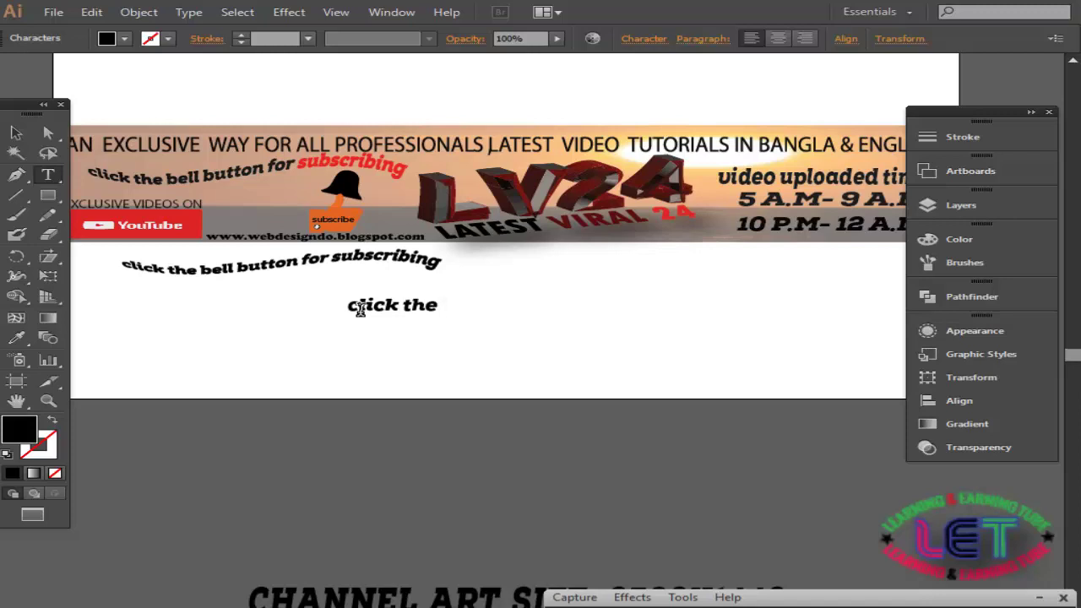
Finish the line 'click the bell button for subscribing' and place a copy below the artboard.
text(ne)
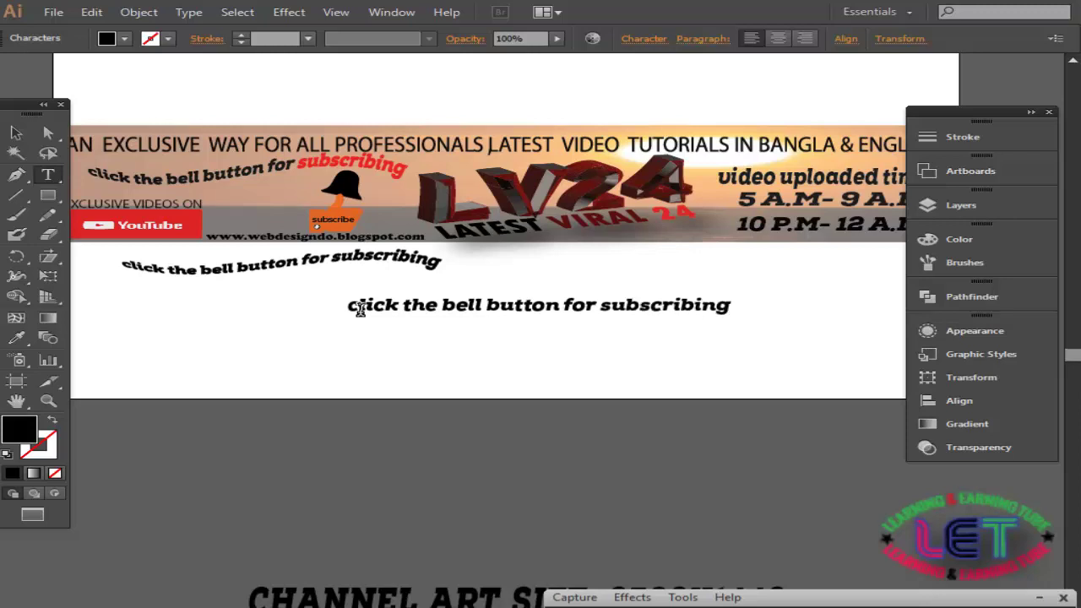
click(17, 133)
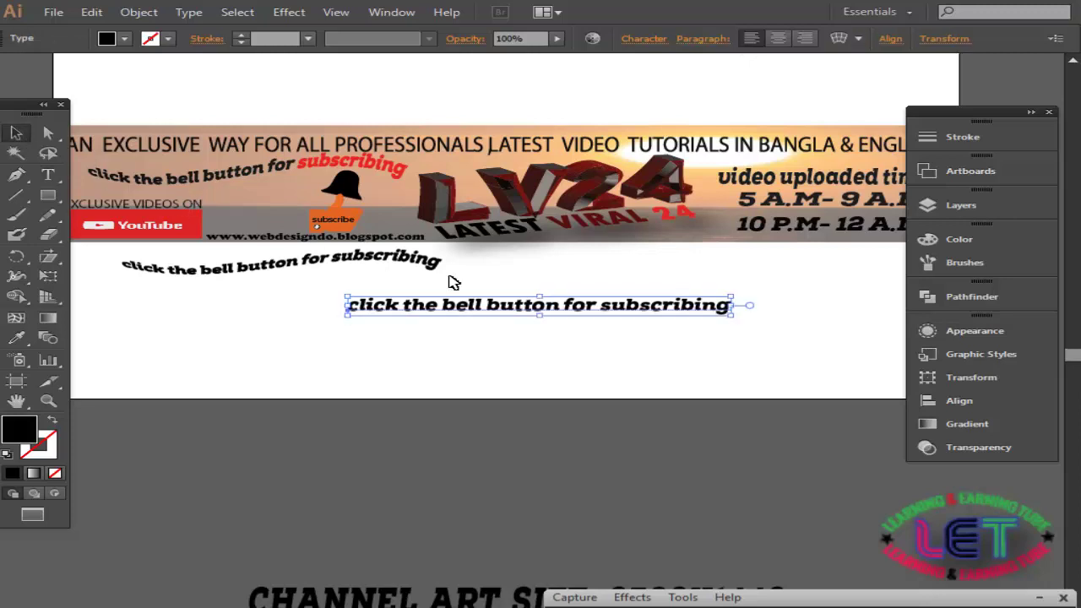
drag(487, 306, 296, 470)
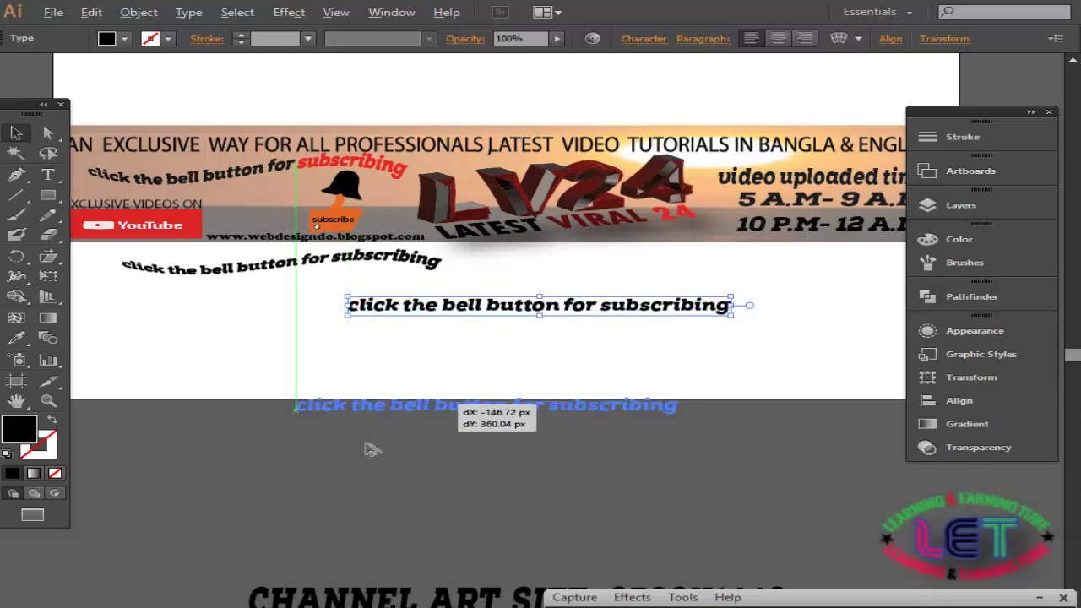
Shift the on-artboard line slightly left and expand it into outlines.
drag(422, 311, 400, 305)
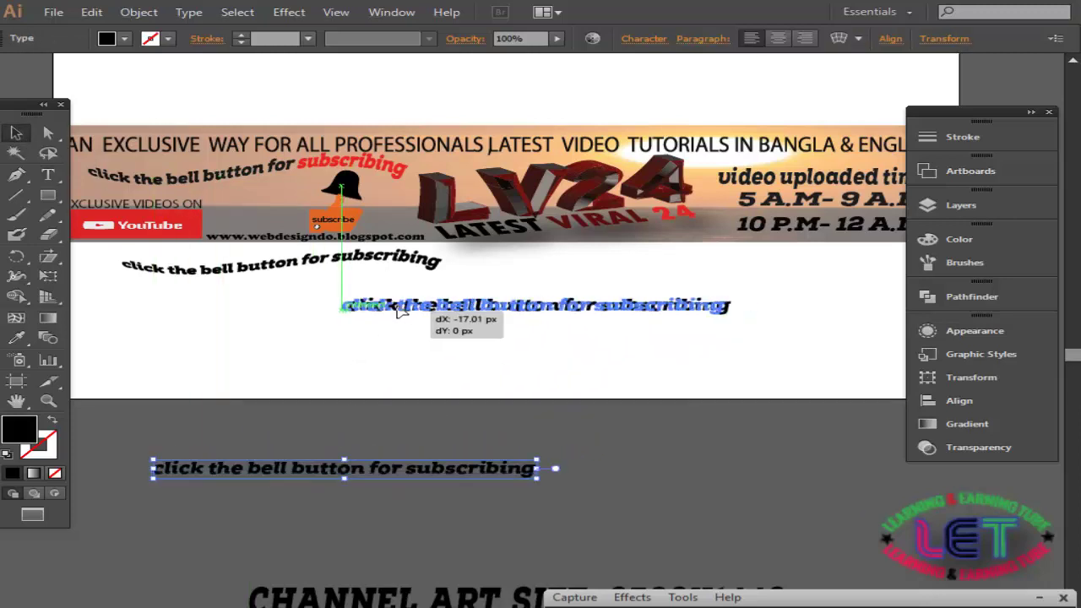
click(534, 316)
click(546, 307)
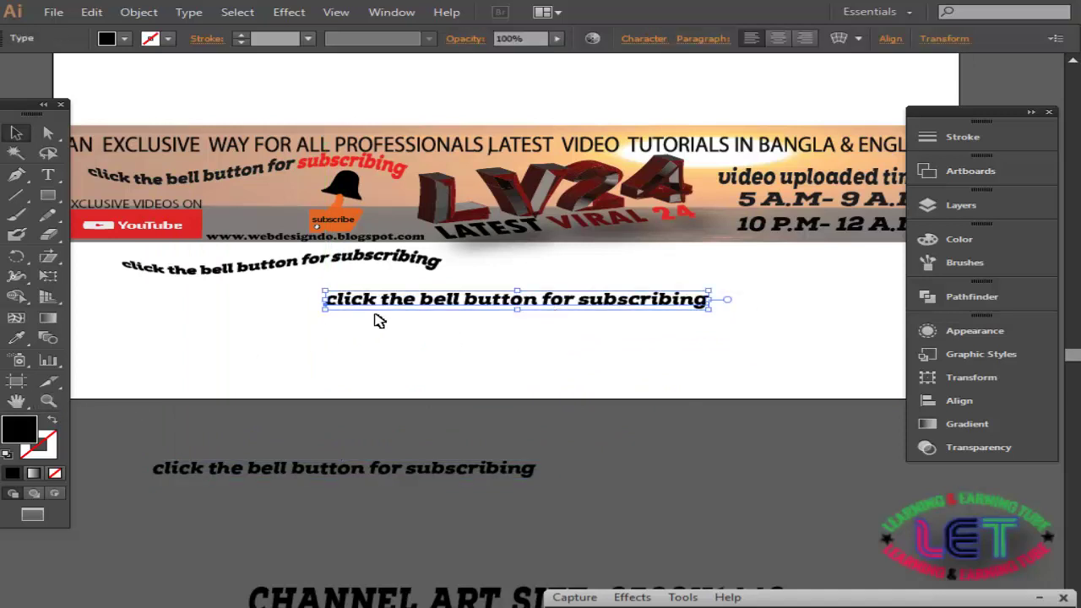
click(139, 11)
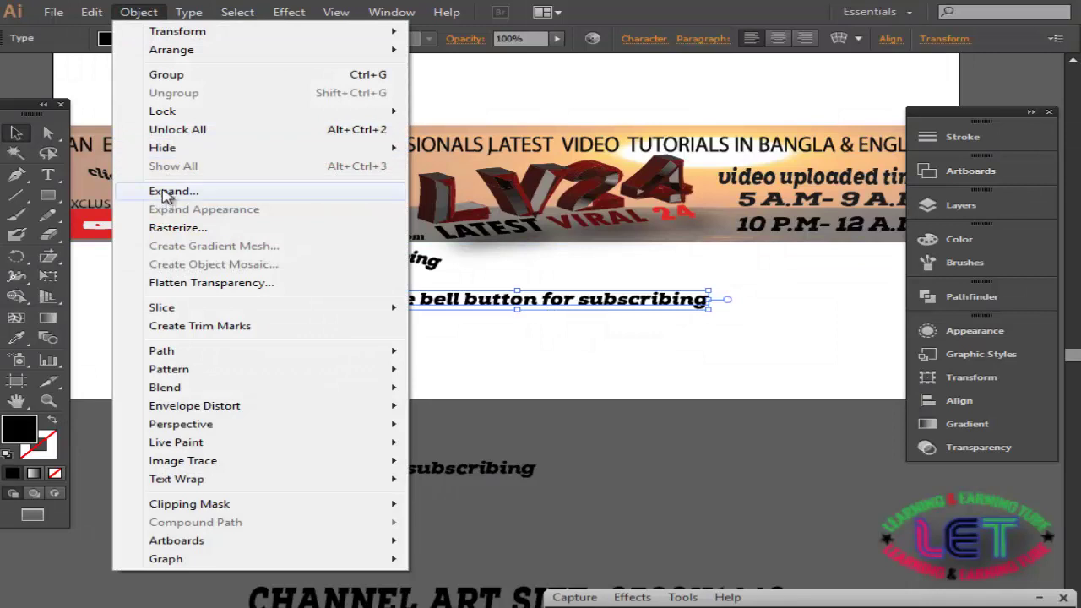
click(178, 188)
Confirm the expand and ungroup the outlined letters.
click(539, 324)
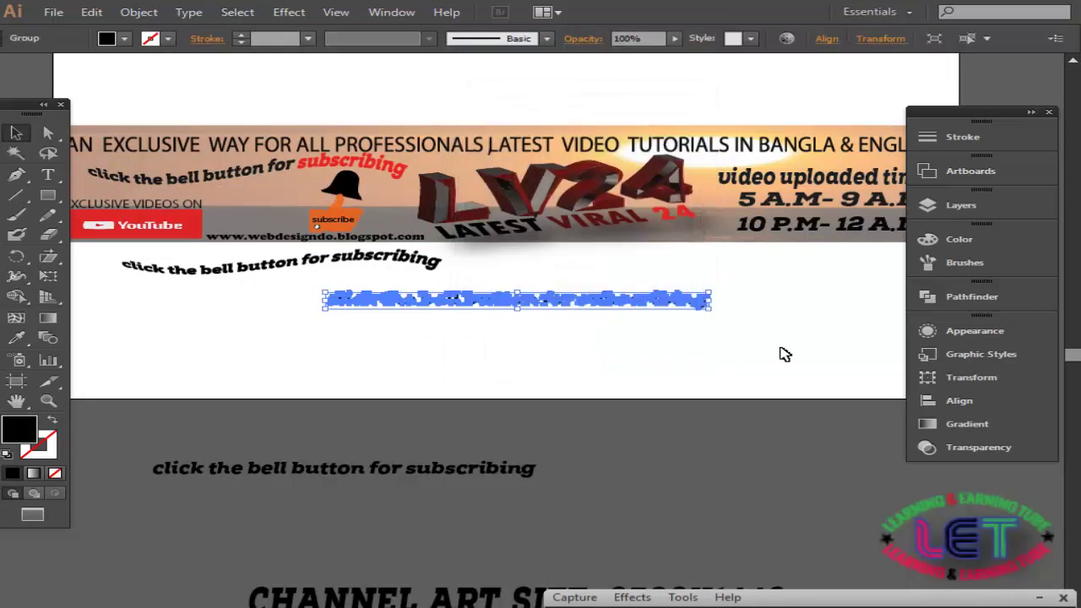
click(784, 356)
drag(782, 352, 572, 292)
right_click(591, 300)
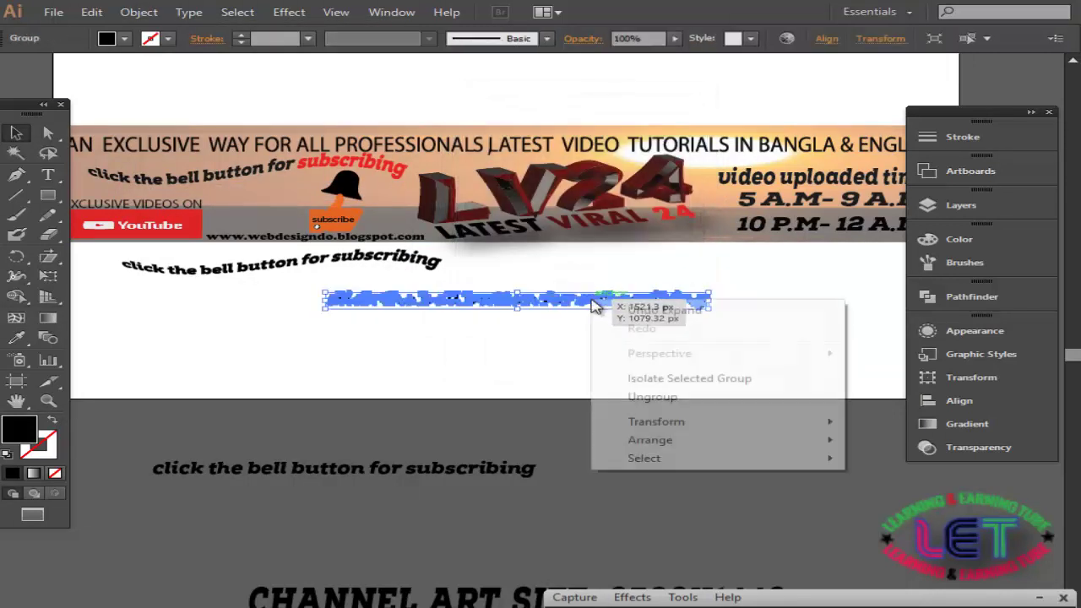
click(673, 398)
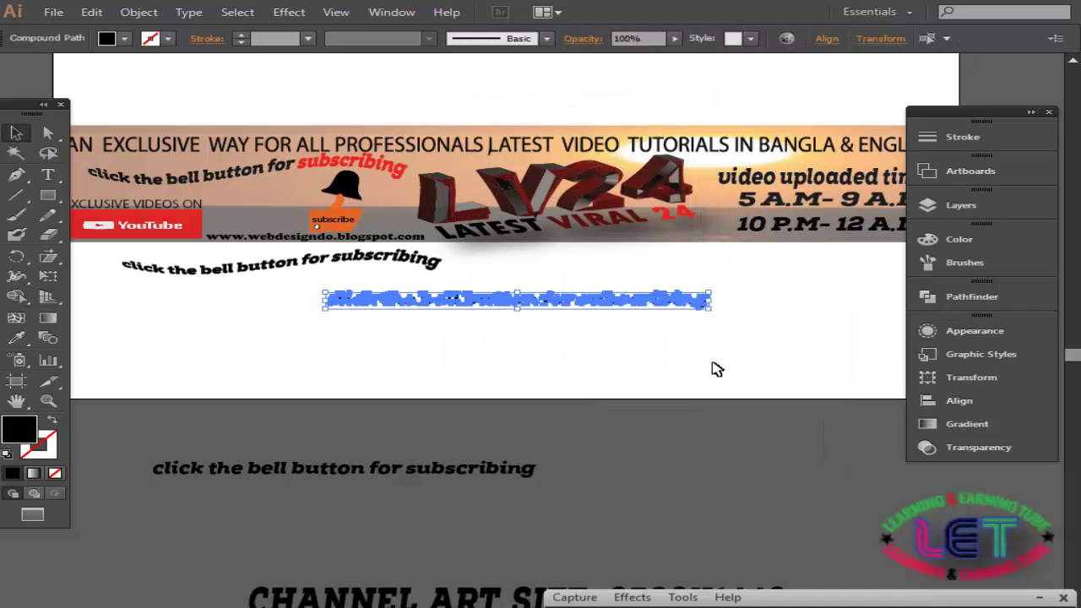
click(715, 367)
Eyedropper the banner's red 'subscribing' fill onto the outlined 'subscribing' letters.
click(698, 311)
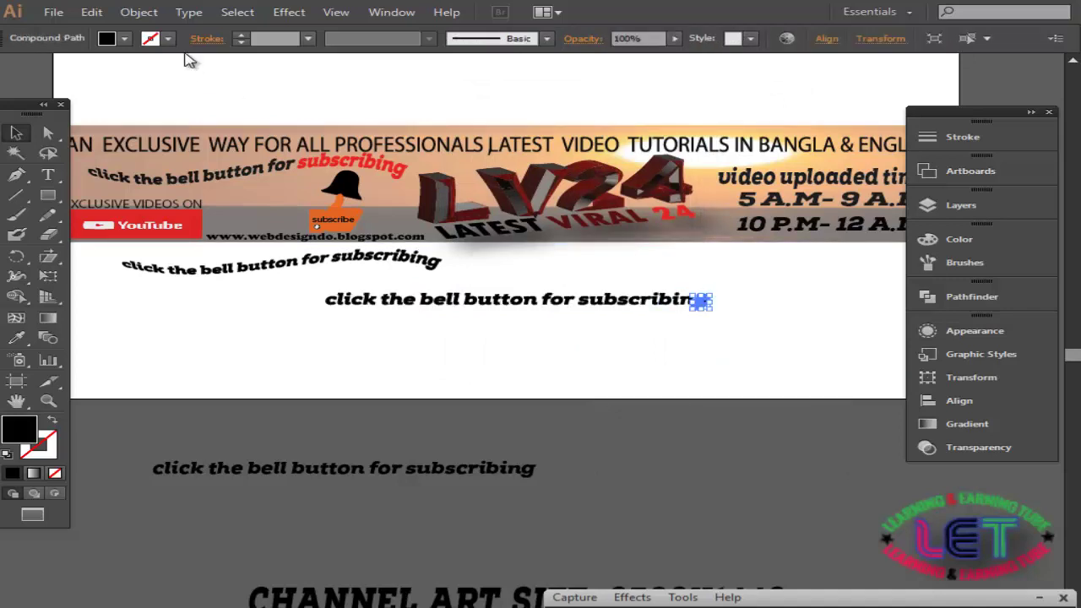
click(139, 12)
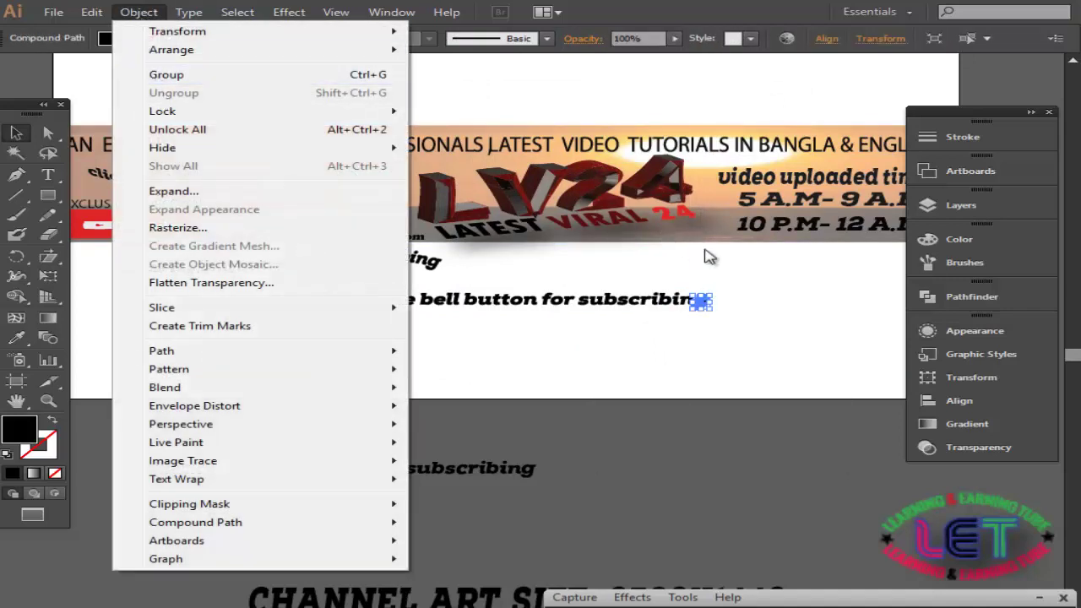
click(787, 329)
mouse_move(787, 338)
mouse_down()
mouse_move(583, 300)
mouse_move(583, 291)
mouse_up()
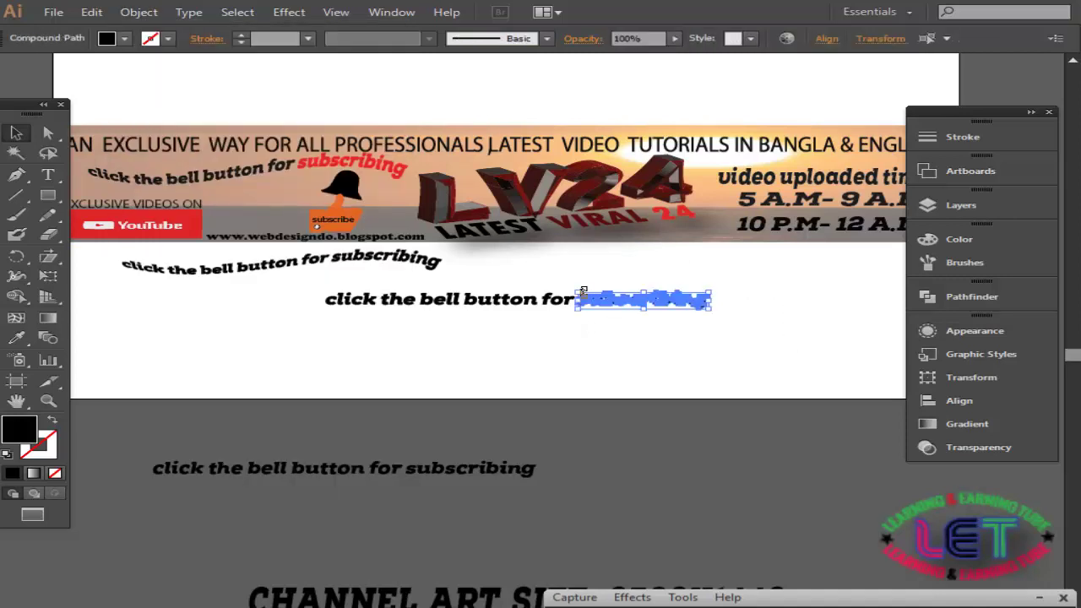
click(16, 337)
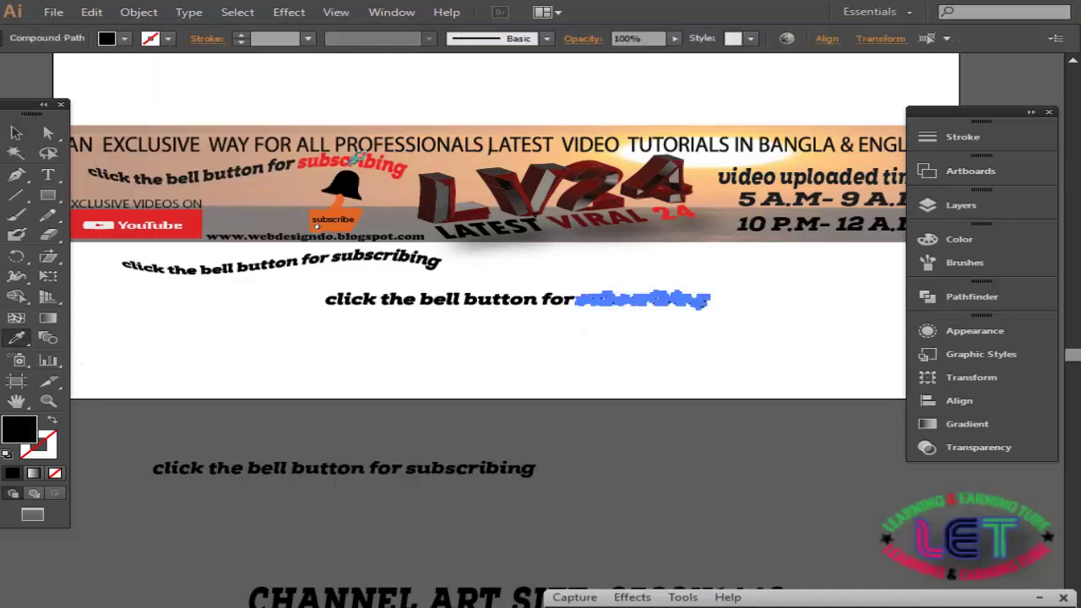
click(381, 162)
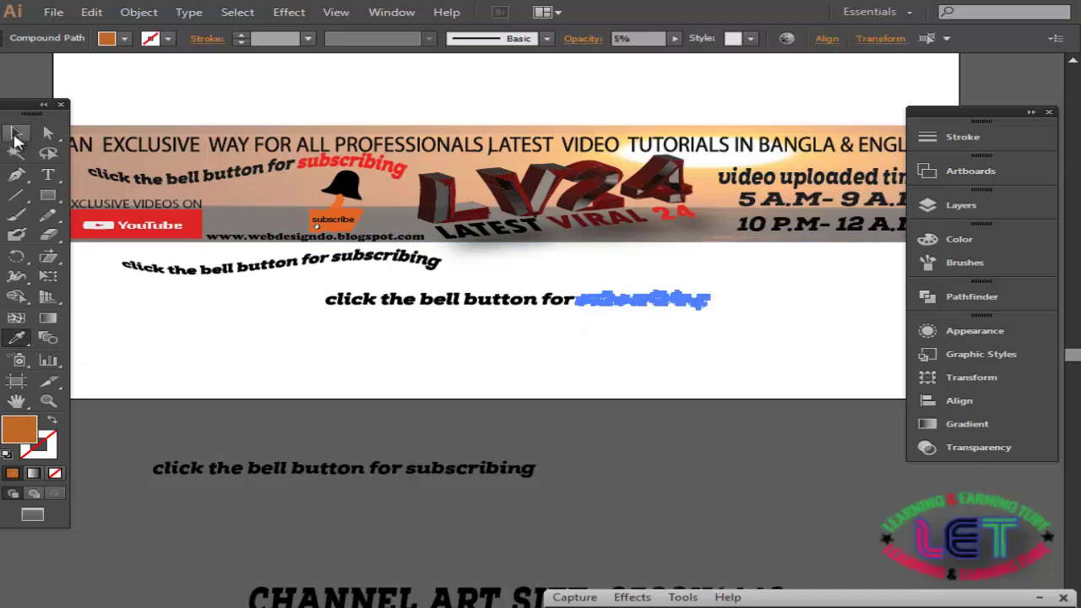
click(16, 133)
click(397, 97)
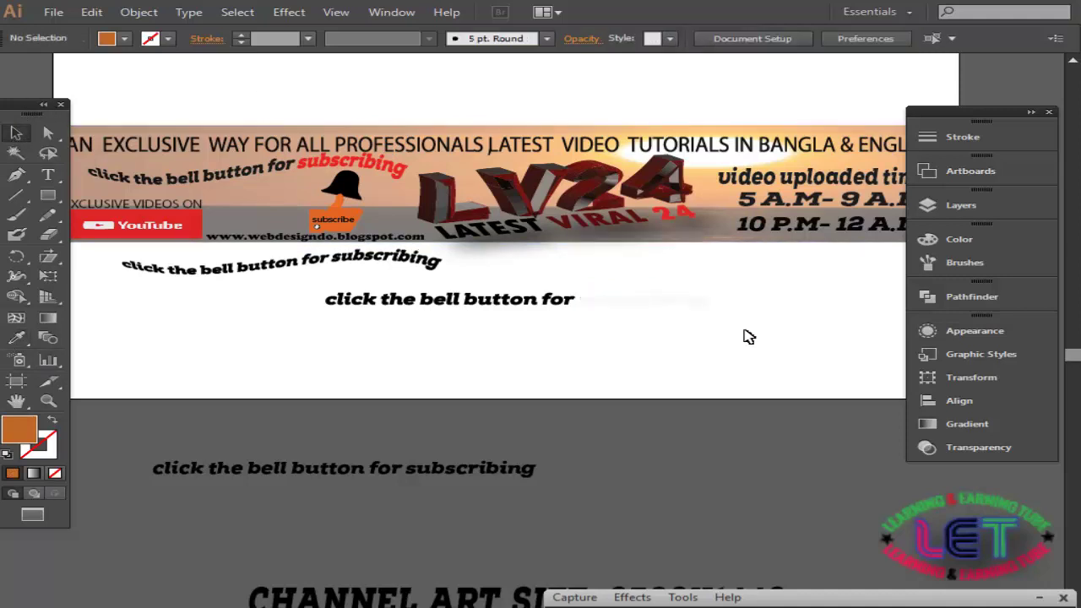
drag(745, 331, 589, 292)
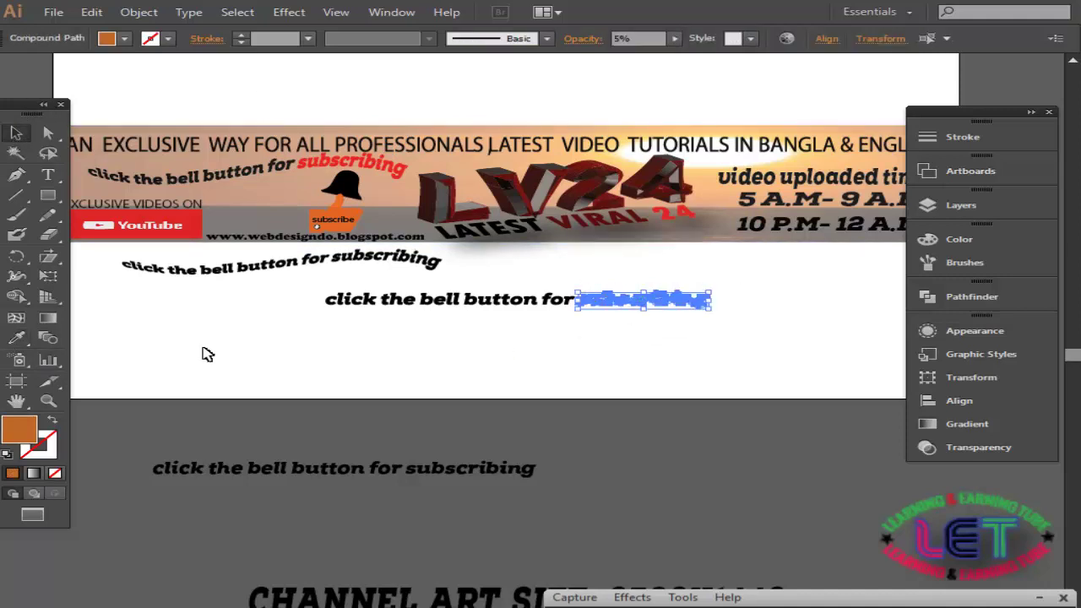
Fill 'subscribing' with a vivid red from the Color Picker.
double_click(23, 440)
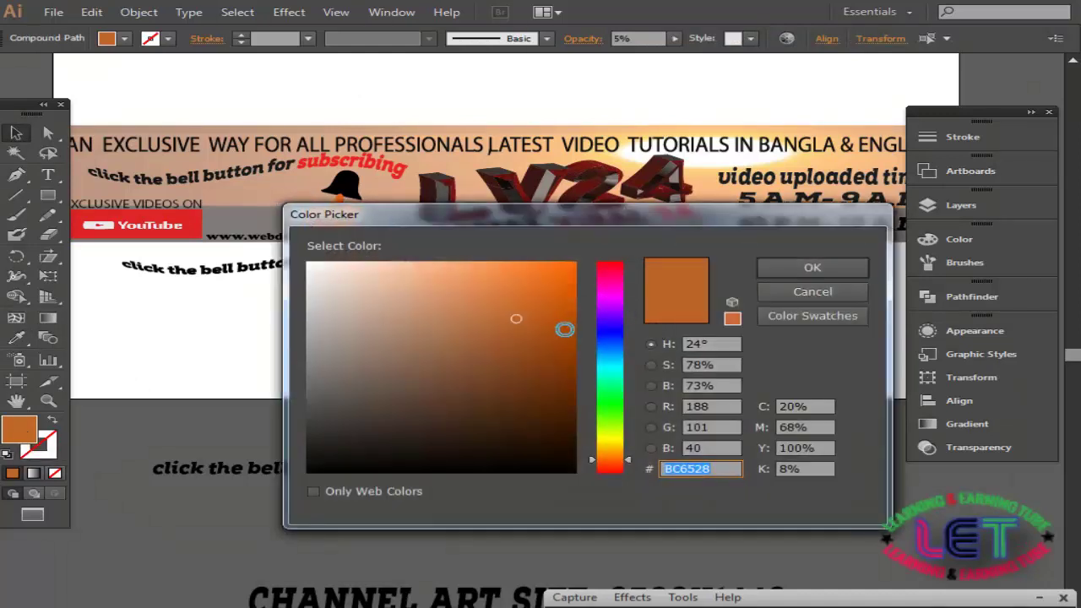
click(562, 327)
click(610, 268)
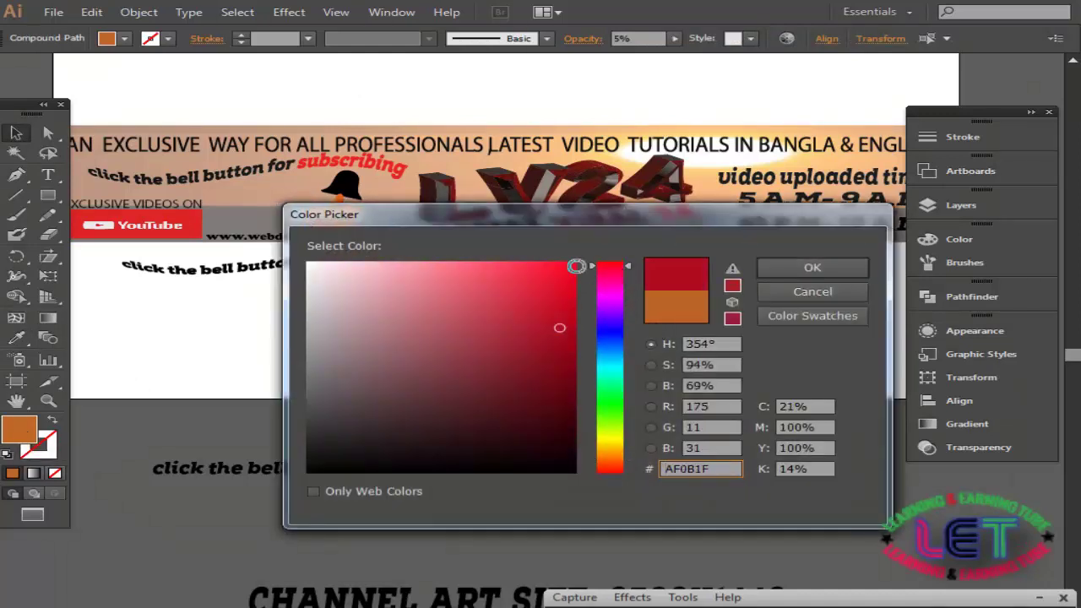
click(572, 268)
click(786, 267)
Reselect 'subscribing' and release its compound path.
click(755, 307)
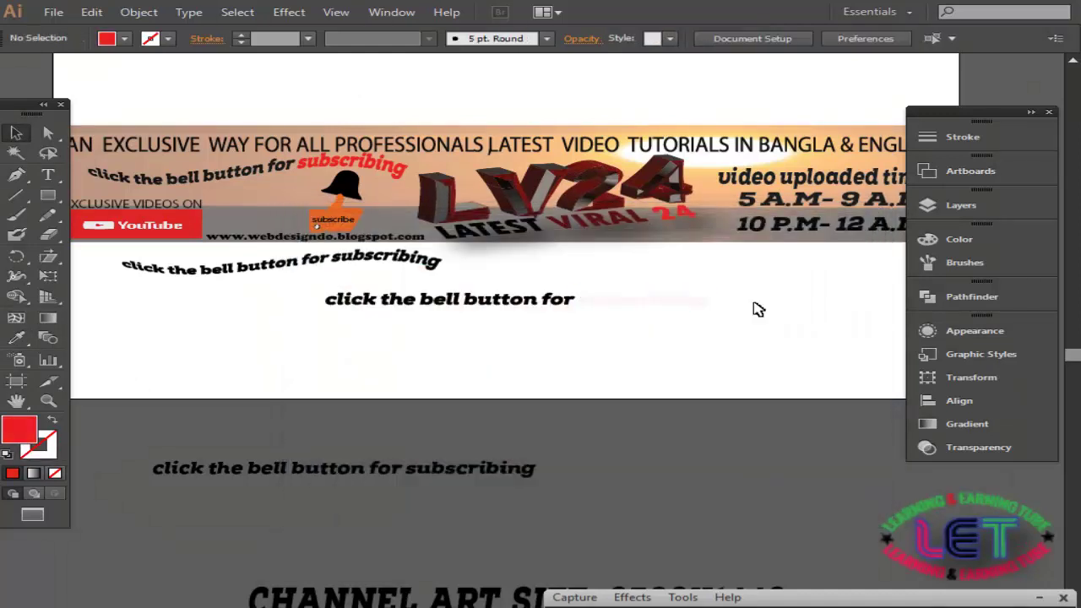
drag(743, 321, 642, 302)
drag(780, 347, 581, 288)
right_click(596, 298)
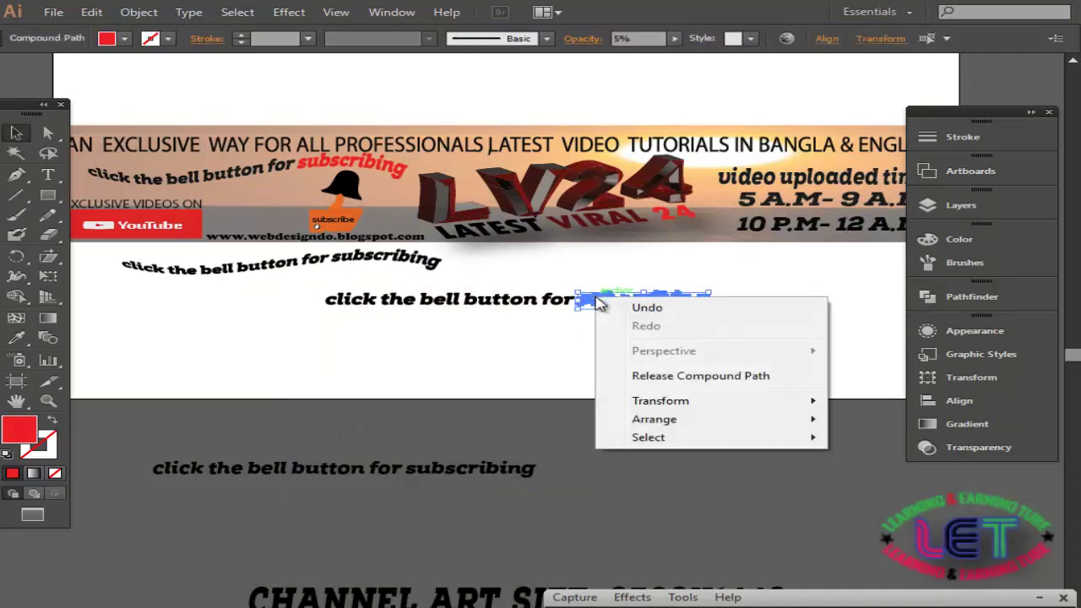
click(652, 378)
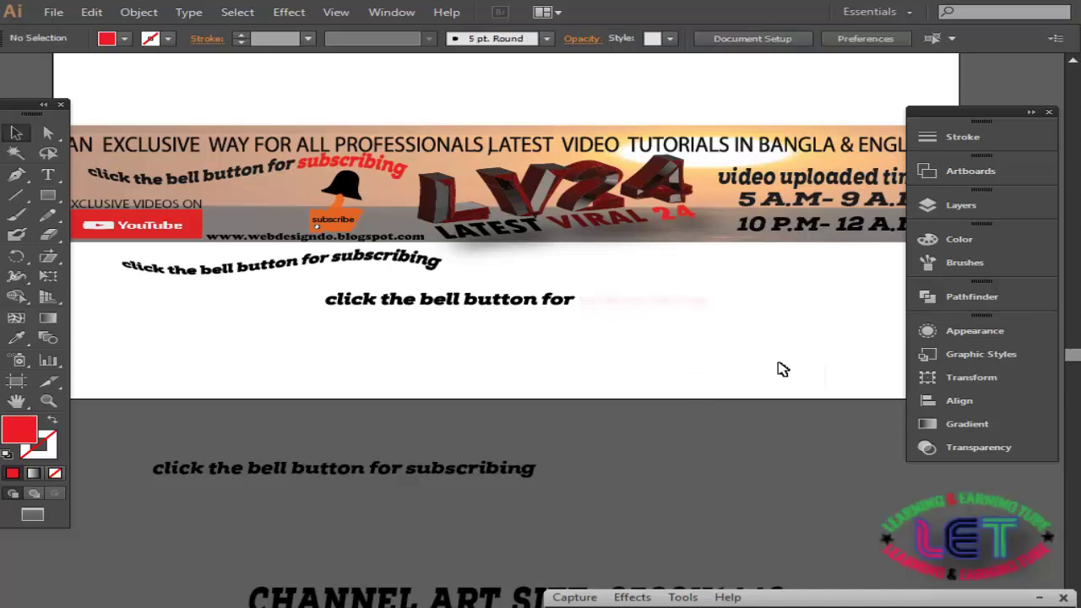
drag(780, 365, 580, 296)
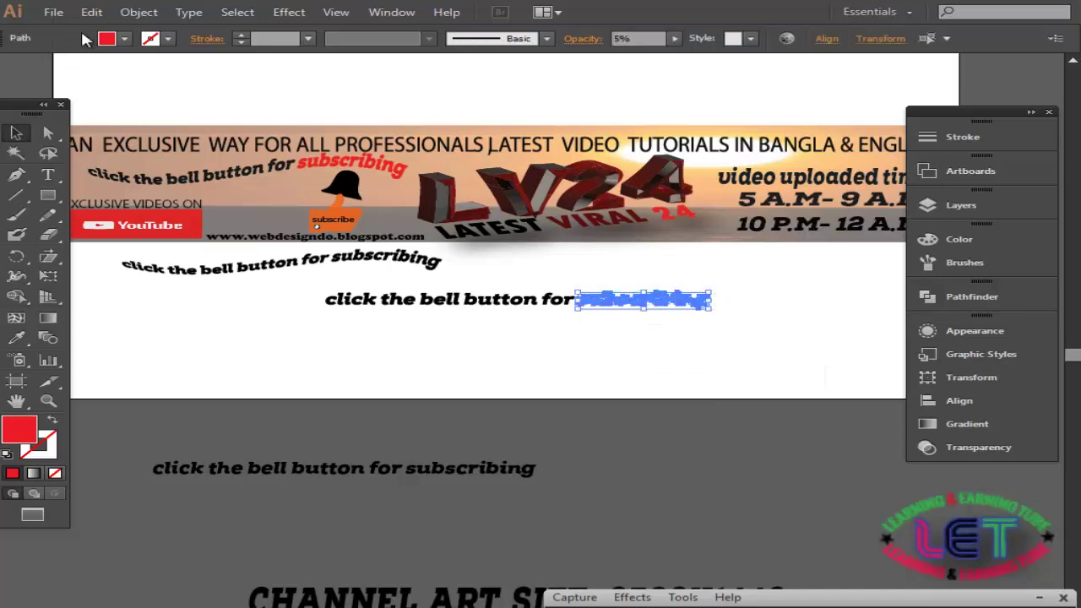
click(127, 38)
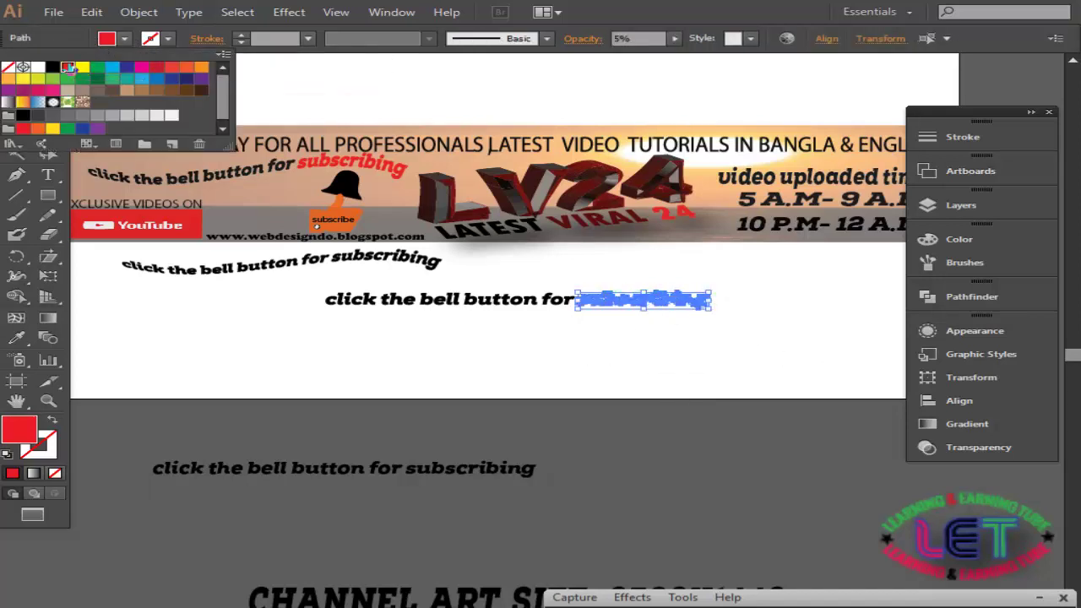
click(557, 338)
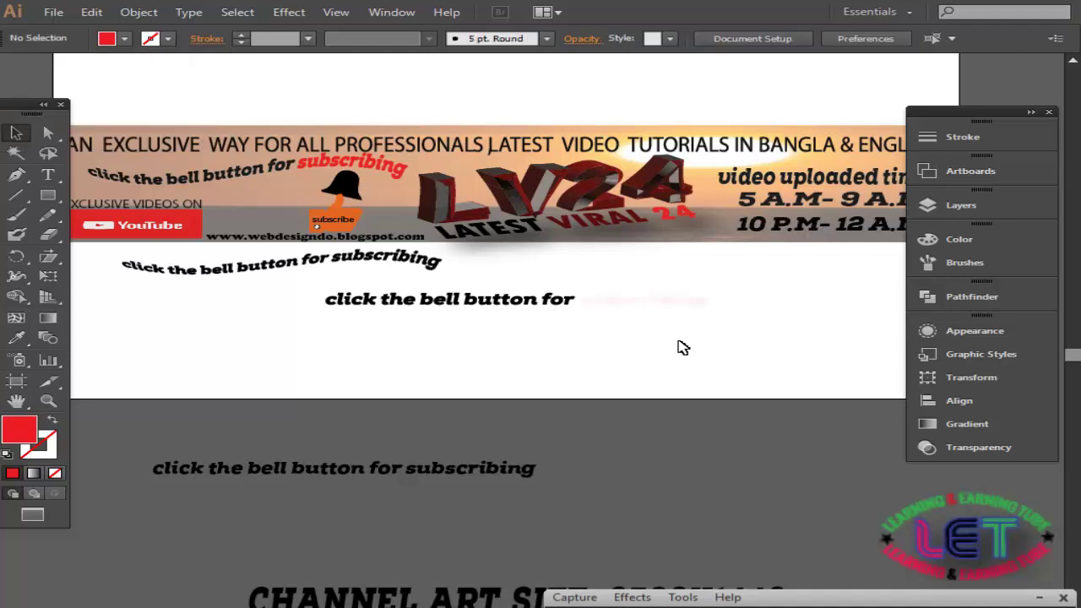
Try a deeper red fill on 'subscribing', then undo it.
drag(740, 337, 579, 283)
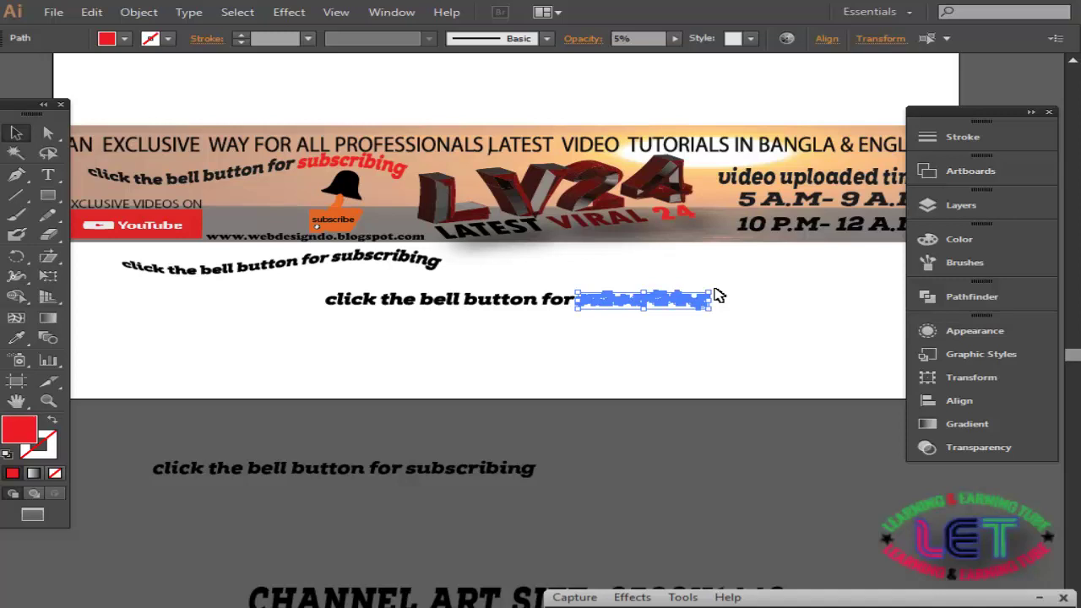
double_click(13, 431)
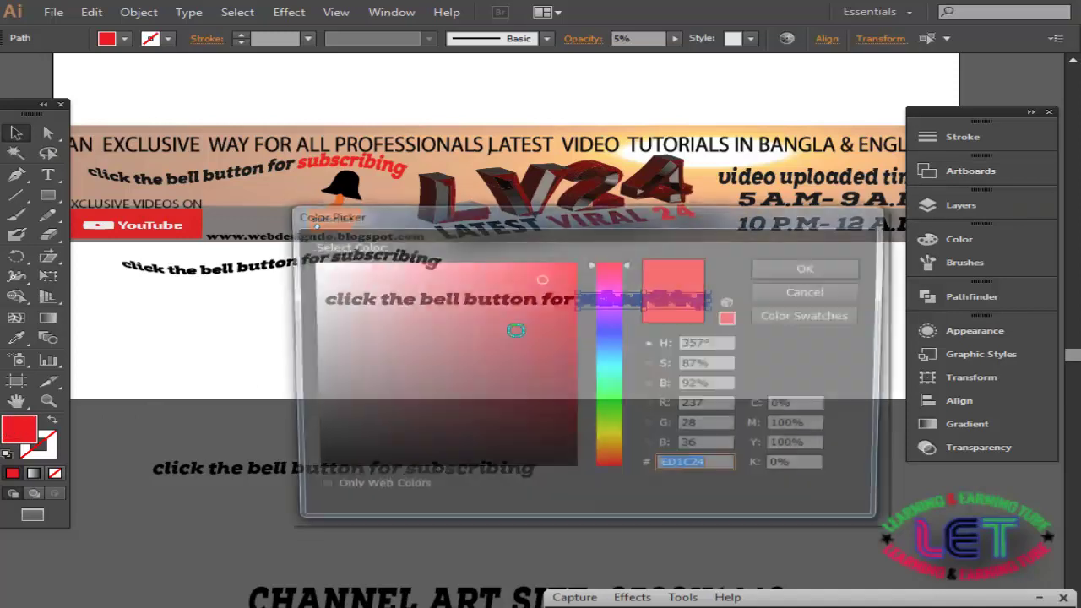
drag(567, 302, 563, 291)
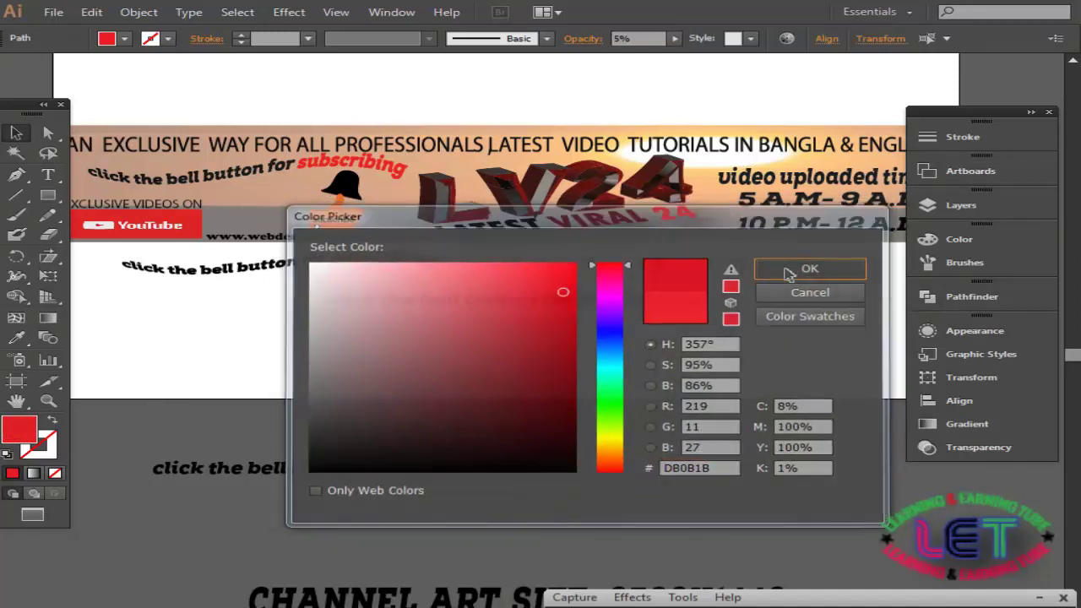
click(788, 271)
click(668, 302)
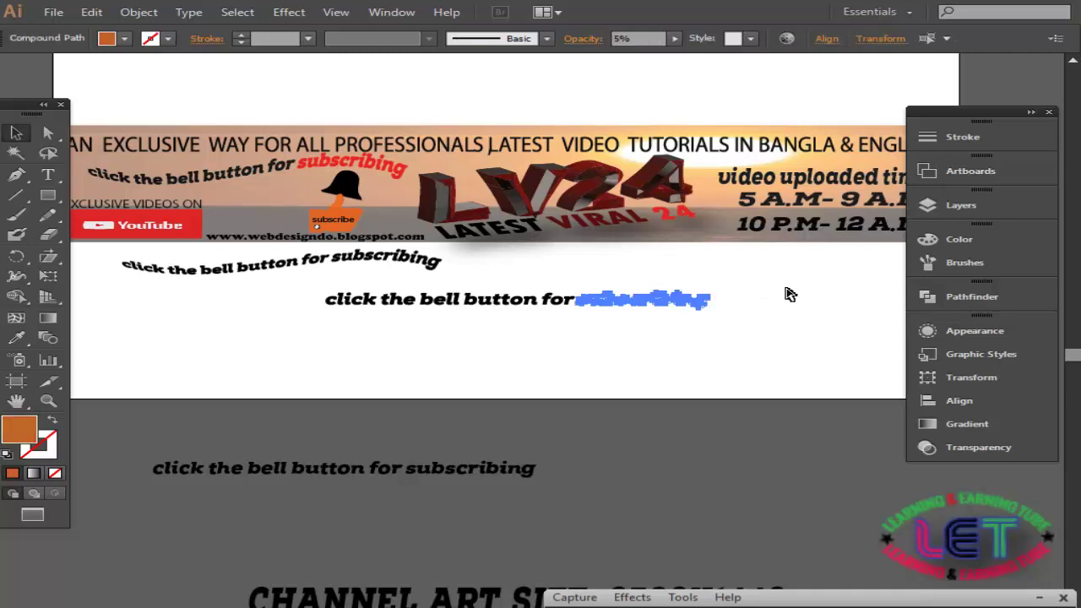
key(ctrl+z)
key(ctrl+z)
Apply a pink-red fill to 'subscribing' and check it deselected.
click(785, 294)
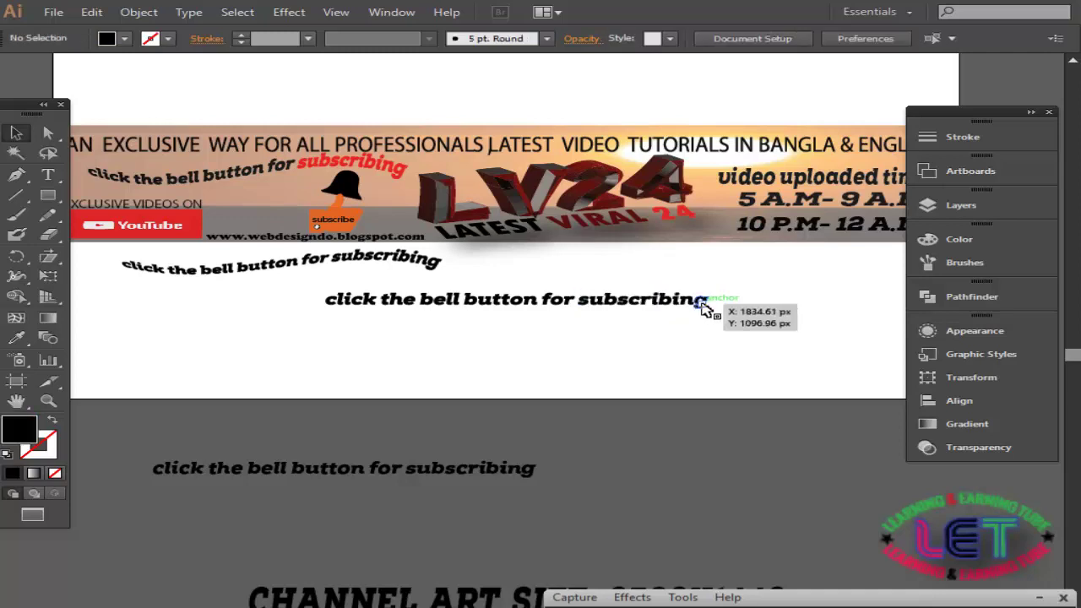
click(703, 306)
mouse_move(753, 345)
mouse_down()
mouse_move(580, 299)
mouse_move(565, 273)
mouse_up()
double_click(18, 429)
click(807, 271)
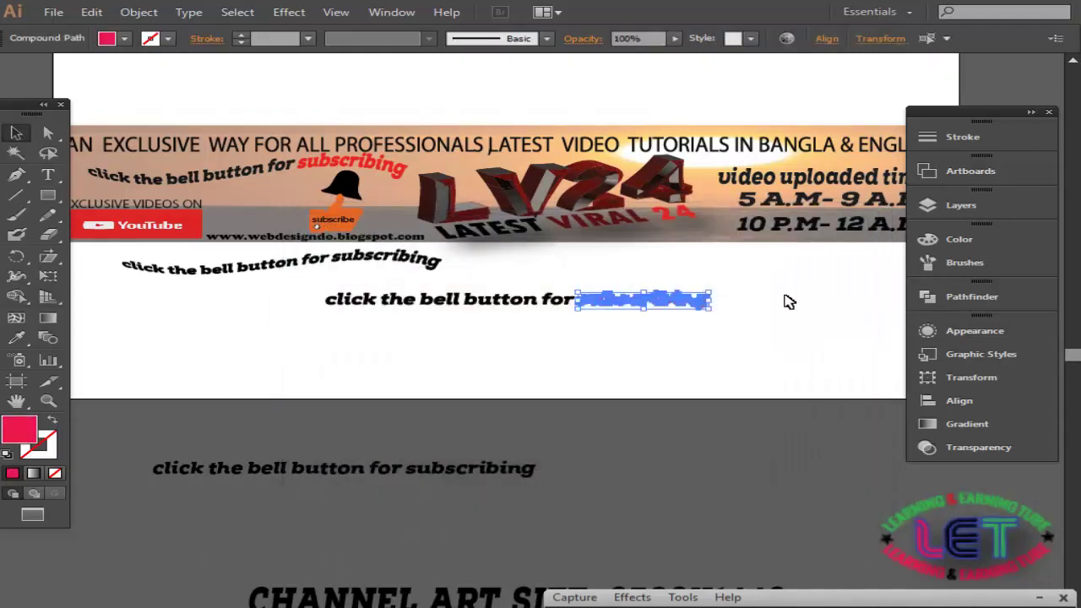
click(789, 302)
Set 'subscribing' to bright red ED0C0C in the Color Picker.
drag(781, 328, 583, 297)
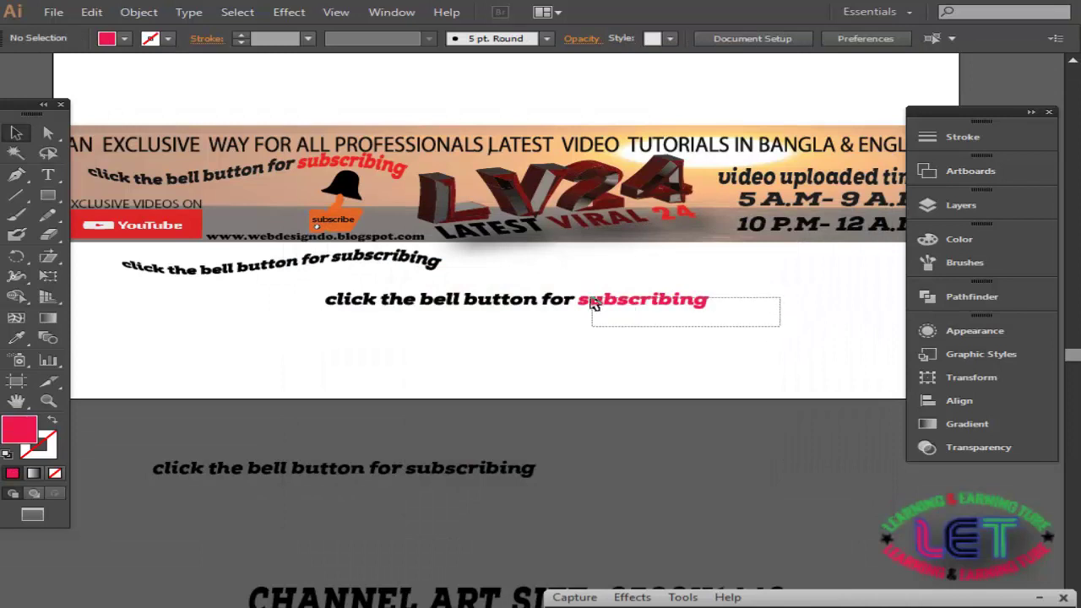
double_click(23, 433)
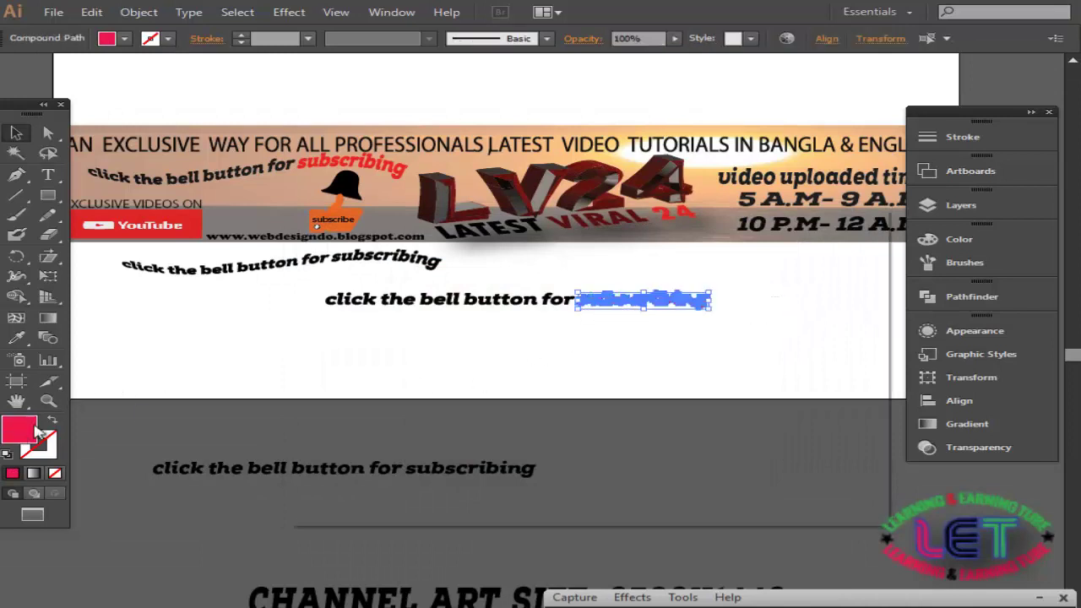
drag(613, 302, 610, 253)
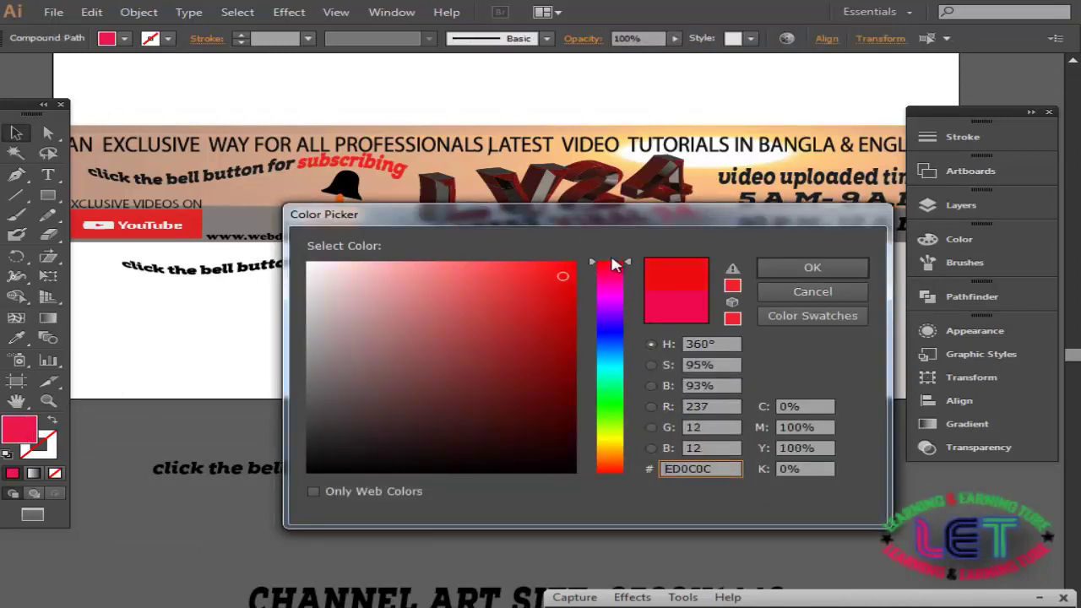
click(569, 266)
click(811, 267)
click(781, 307)
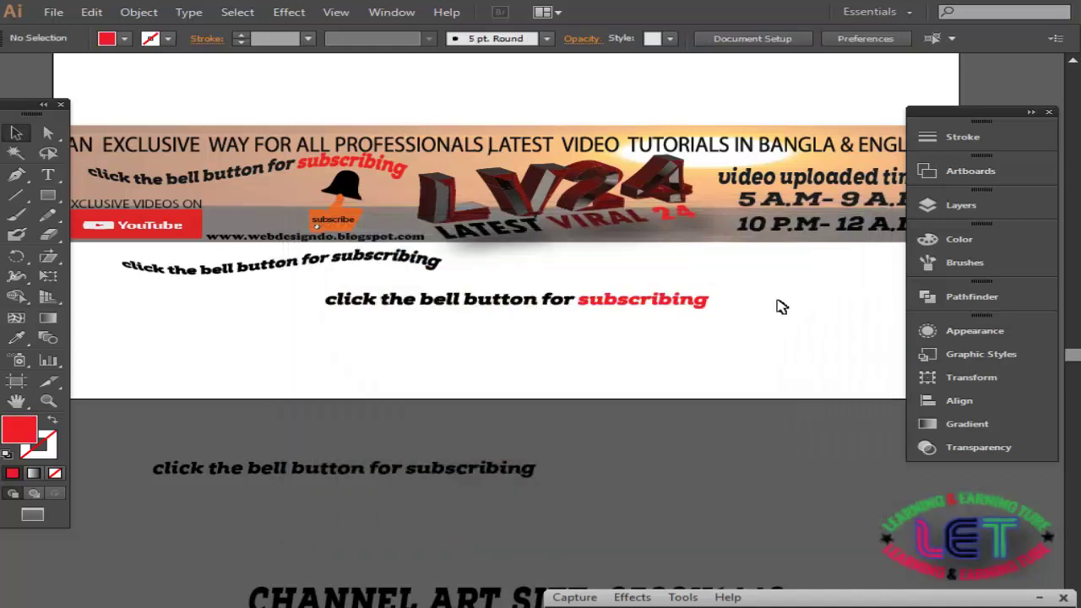
scroll(781, 306, down, 1)
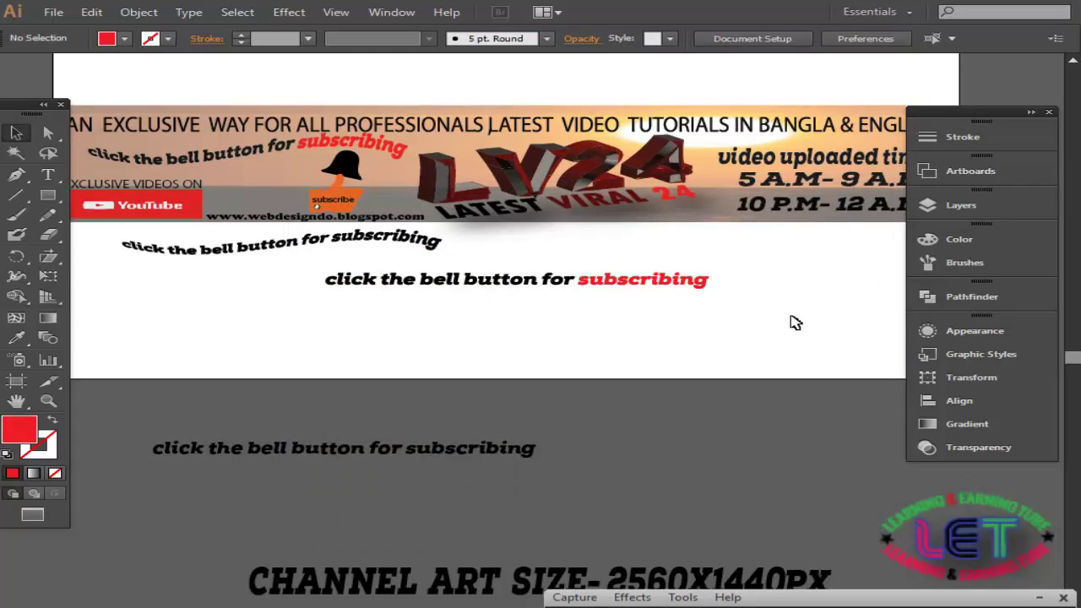
Select the whole tagline including 'subscribing' and group it.
drag(793, 322, 245, 277)
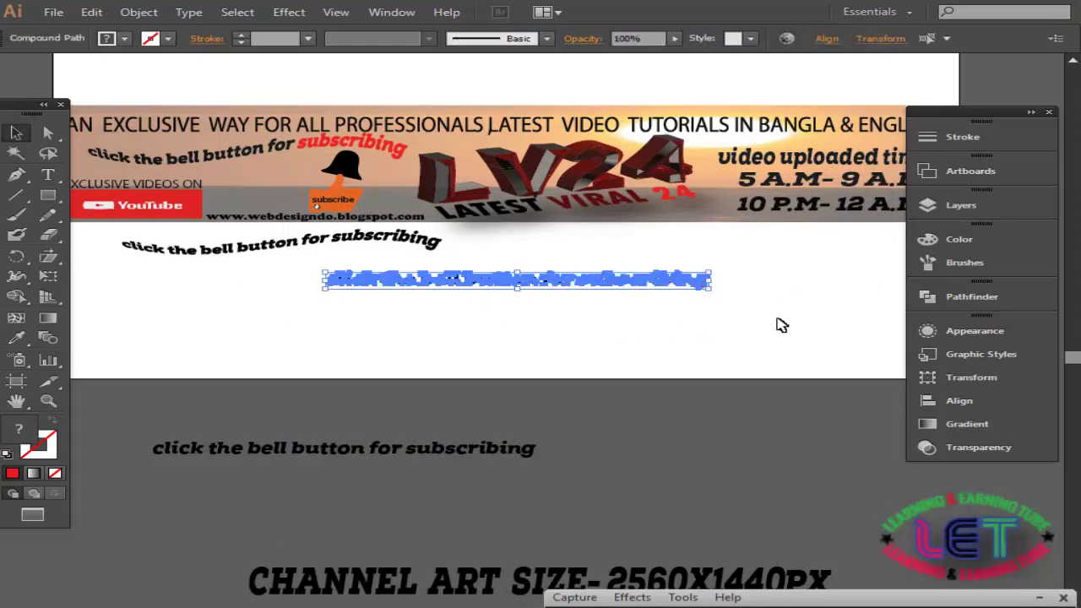
key(ctrl+shift+b)
key(ctrl+g)
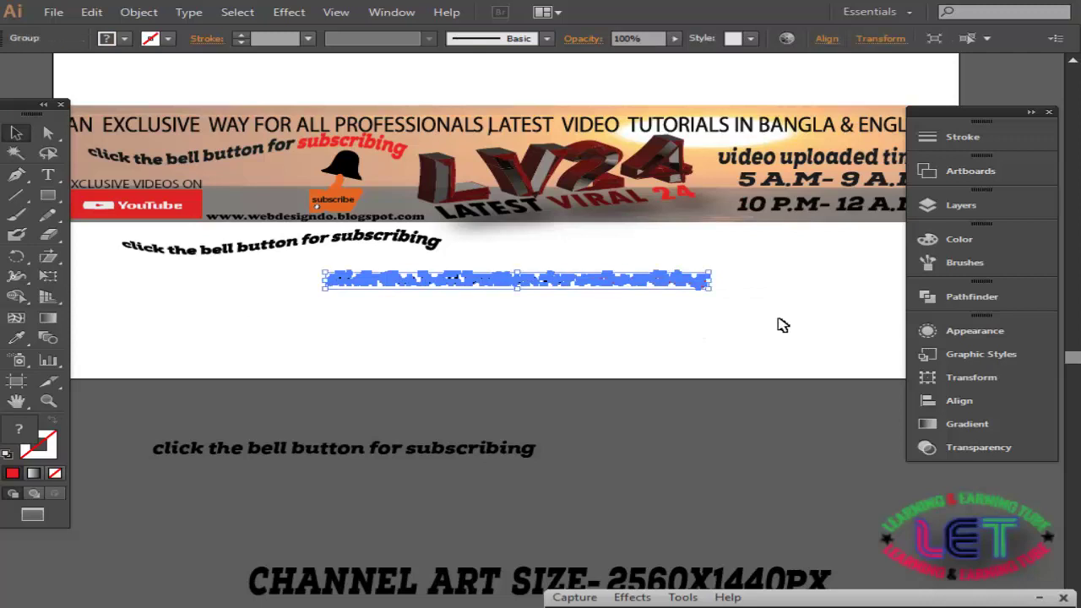
click(784, 323)
click(690, 288)
key(ctrl+shift+b)
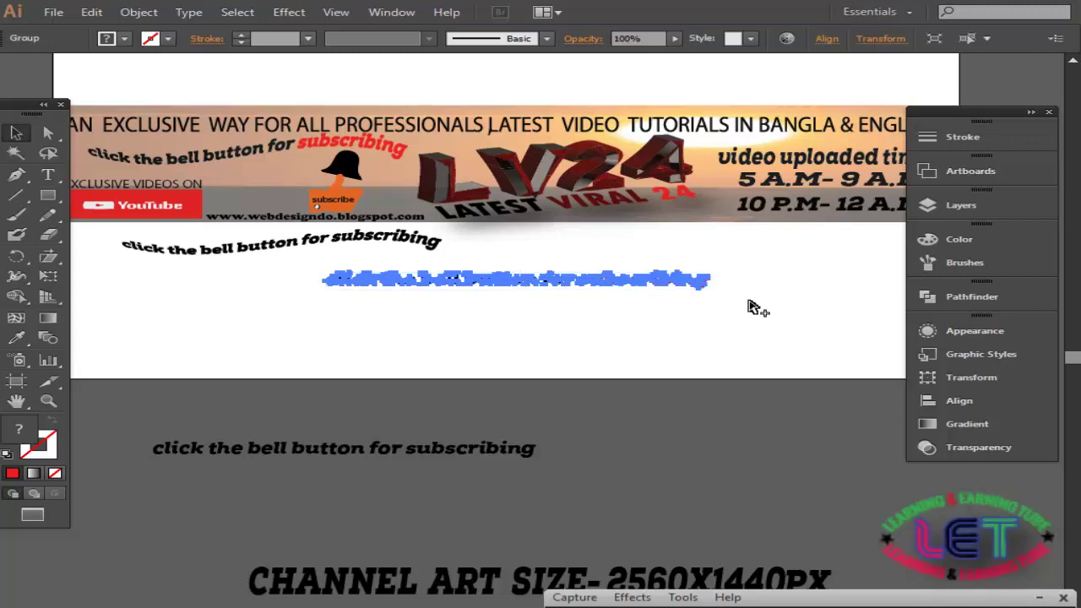
Apply a Flag envelope warp with 98% bend and 33% horizontal distortion.
key(ctrl+alt+shift+w)
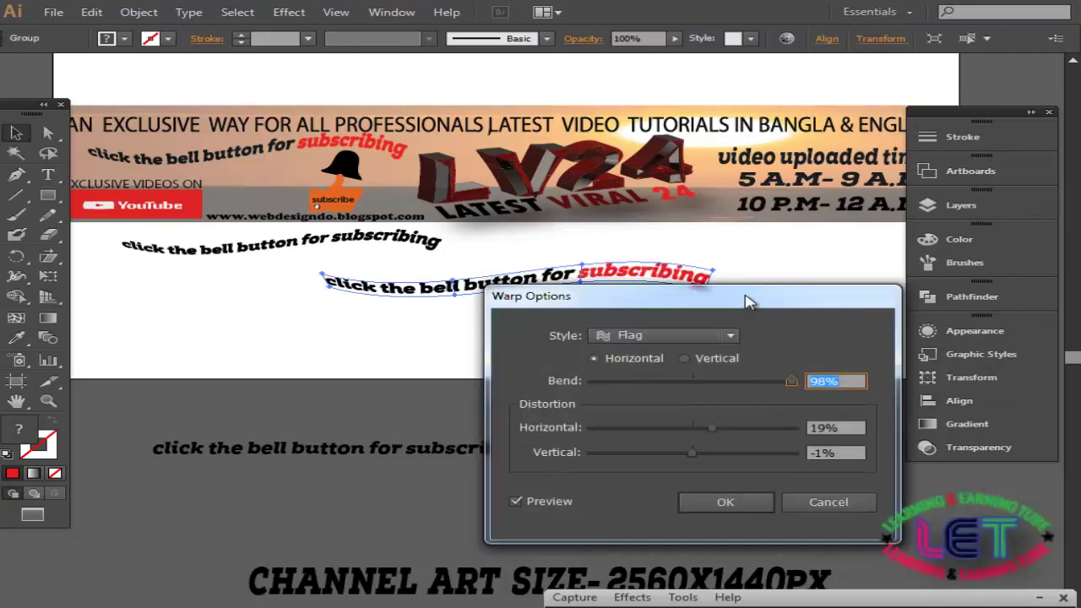
mouse_move(748, 304)
mouse_down()
mouse_move(963, 80)
mouse_move(953, 73)
mouse_move(722, 334)
mouse_up()
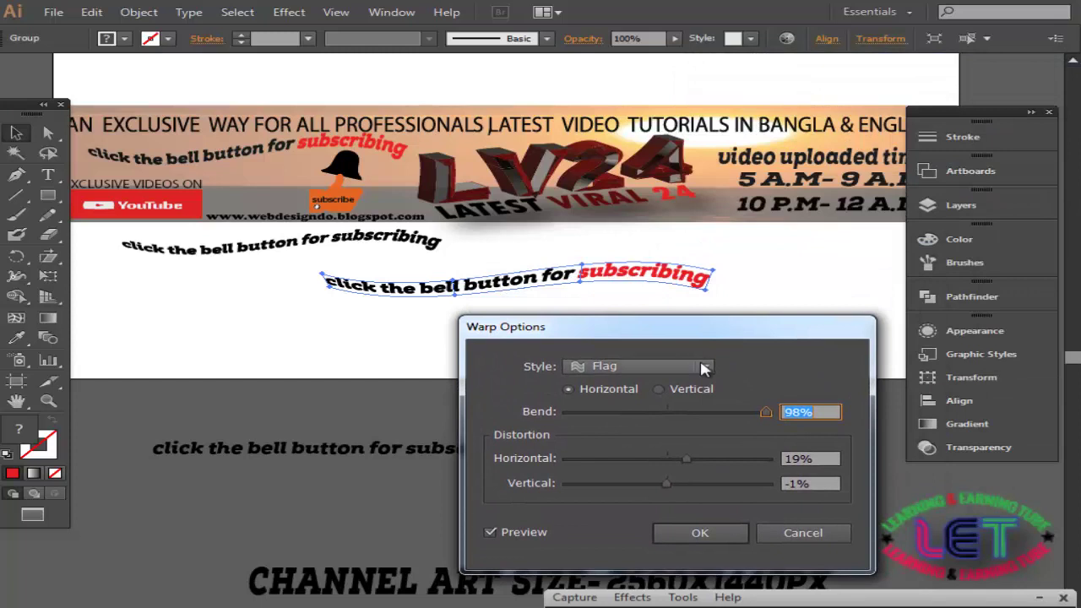
click(699, 359)
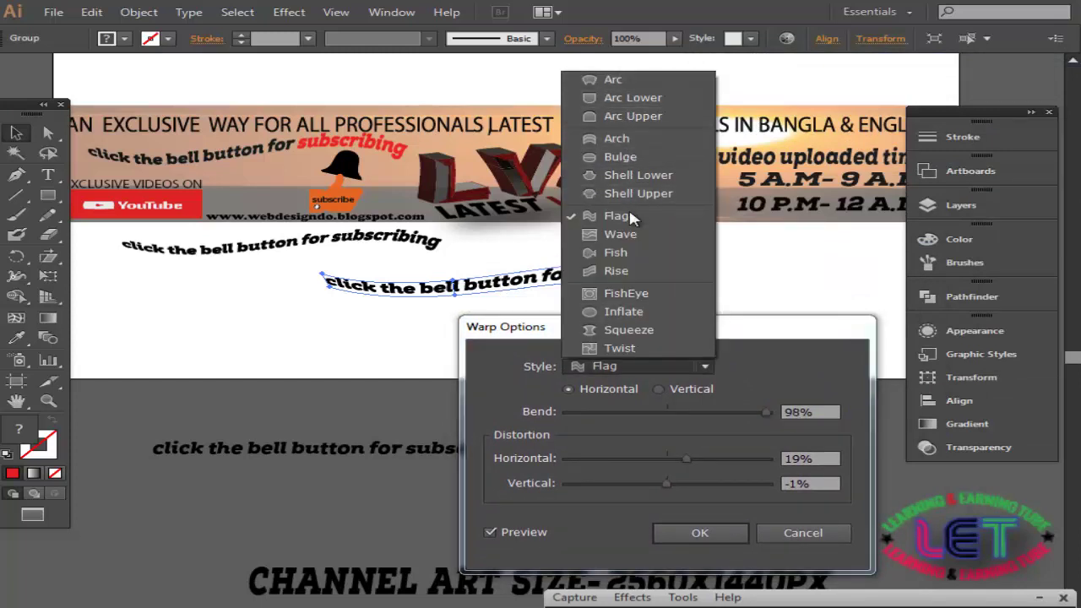
click(771, 346)
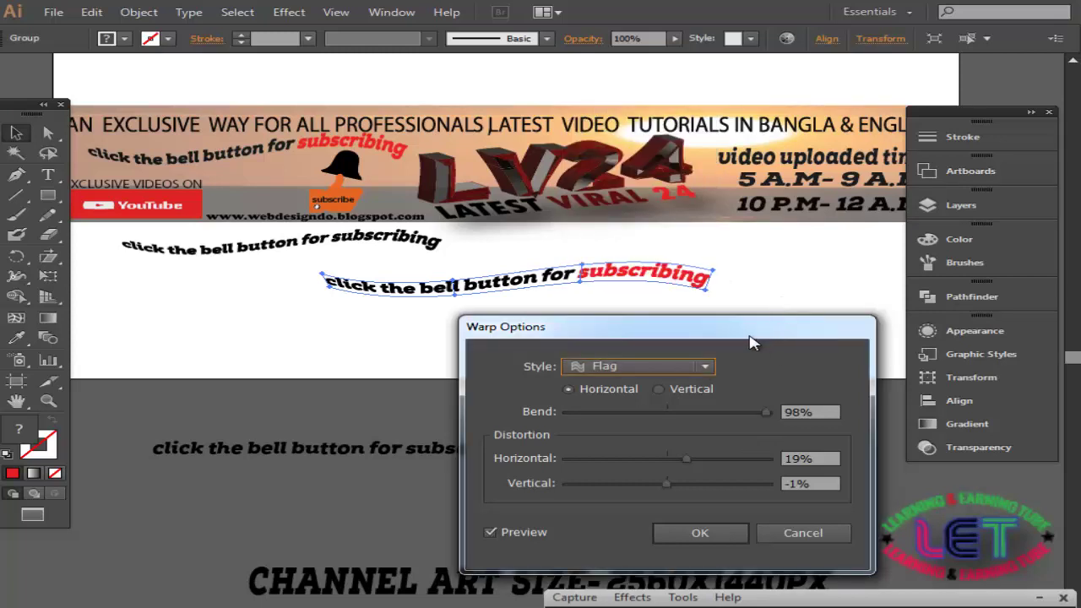
mouse_move(753, 335)
mouse_down()
mouse_move(929, 242)
mouse_move(987, 129)
mouse_move(996, 137)
mouse_up()
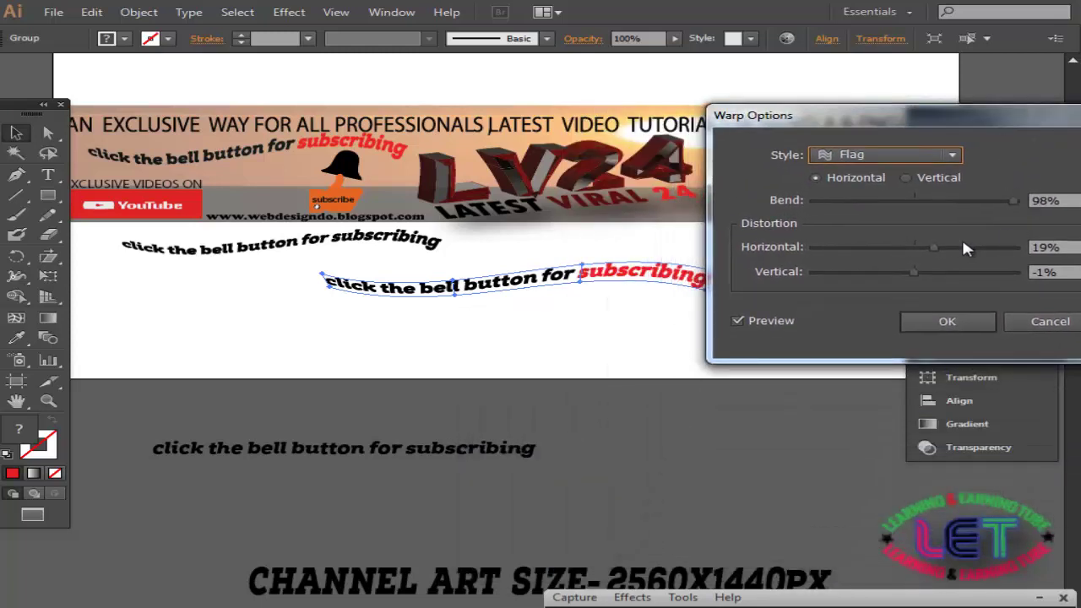
mouse_move(934, 246)
mouse_down()
mouse_move(916, 246)
mouse_move(970, 251)
mouse_move(944, 245)
mouse_up()
drag(946, 251, 915, 276)
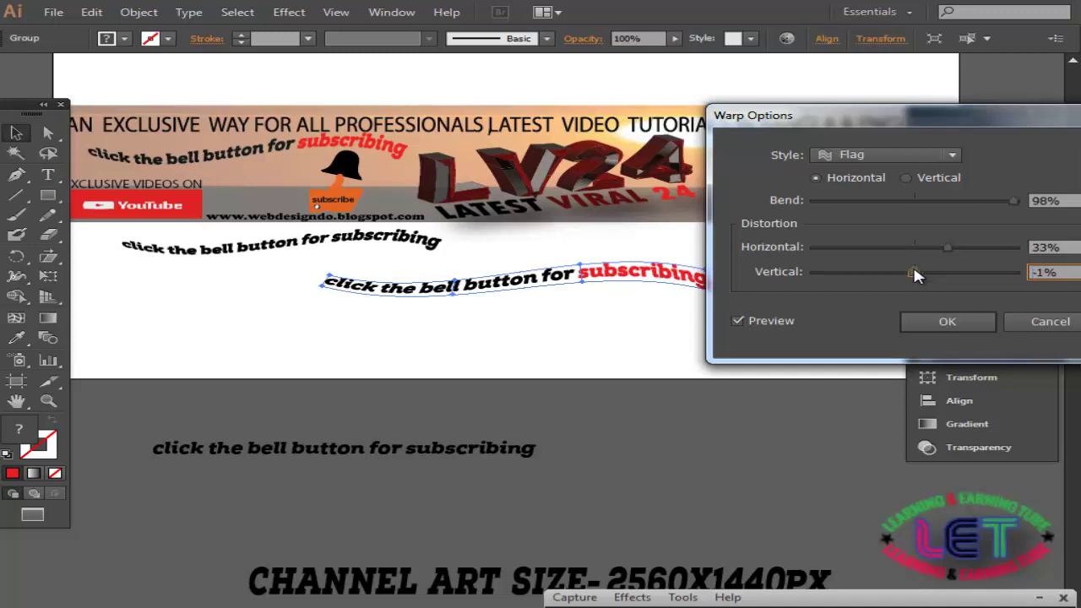
click(946, 324)
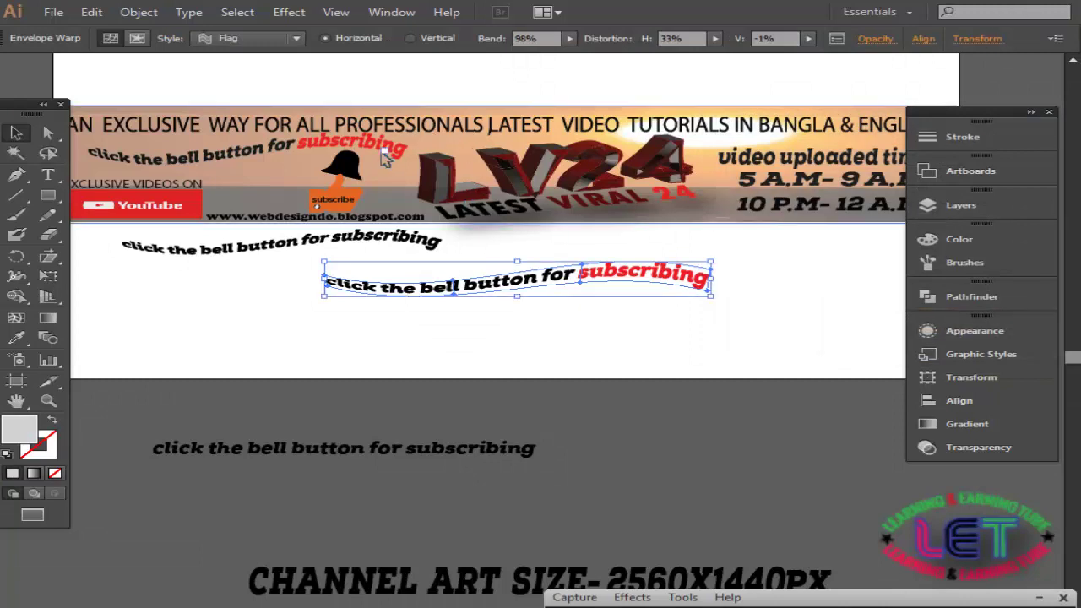
click(382, 150)
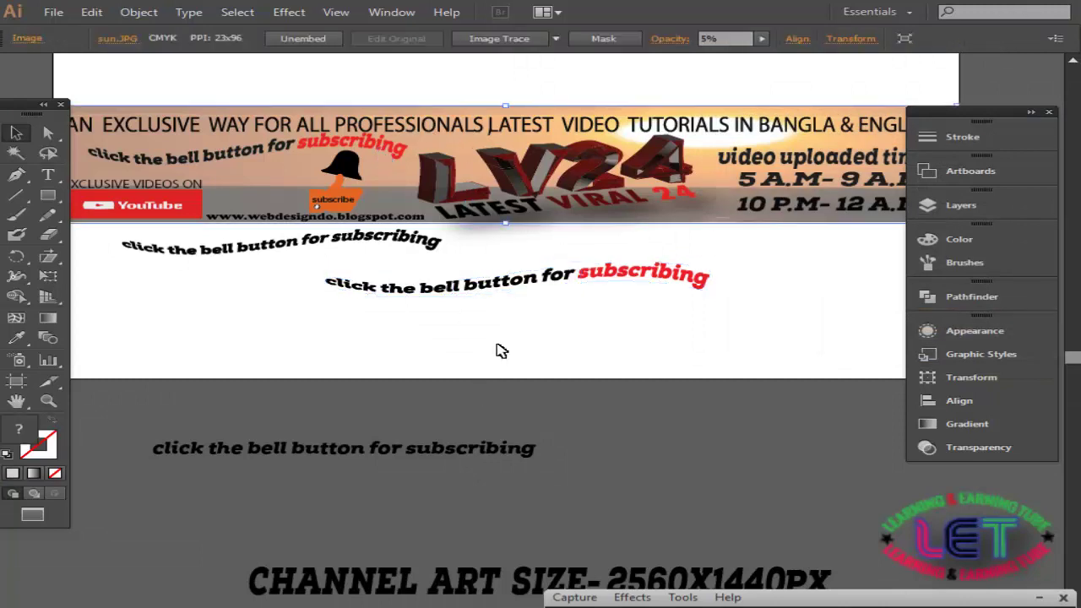
Delete the older all-black curved tagline below the banner's left side.
click(500, 349)
click(224, 160)
click(568, 281)
click(560, 333)
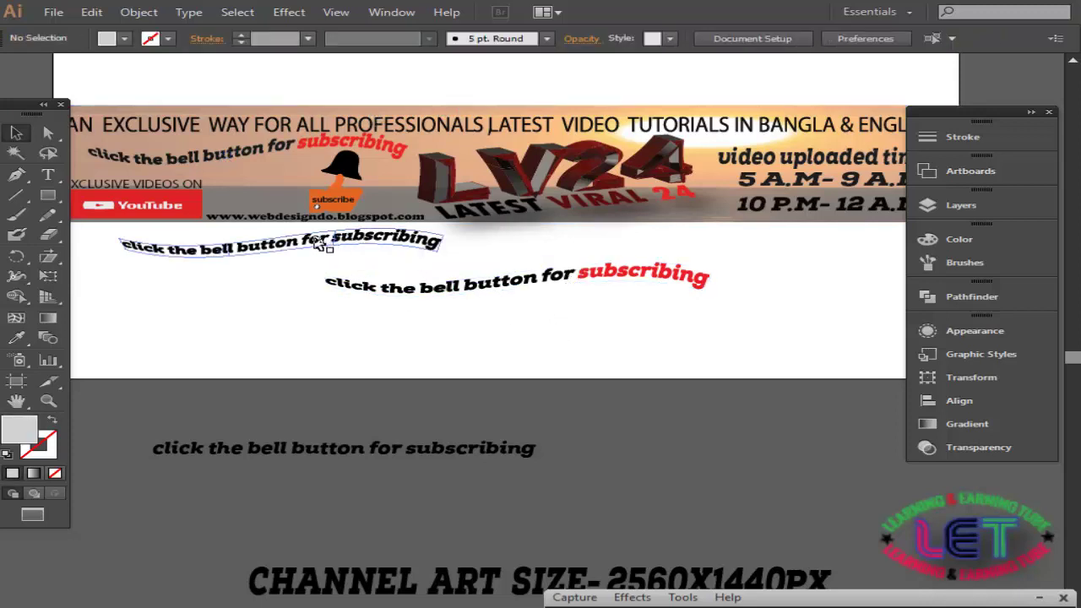
click(314, 240)
key(Delete)
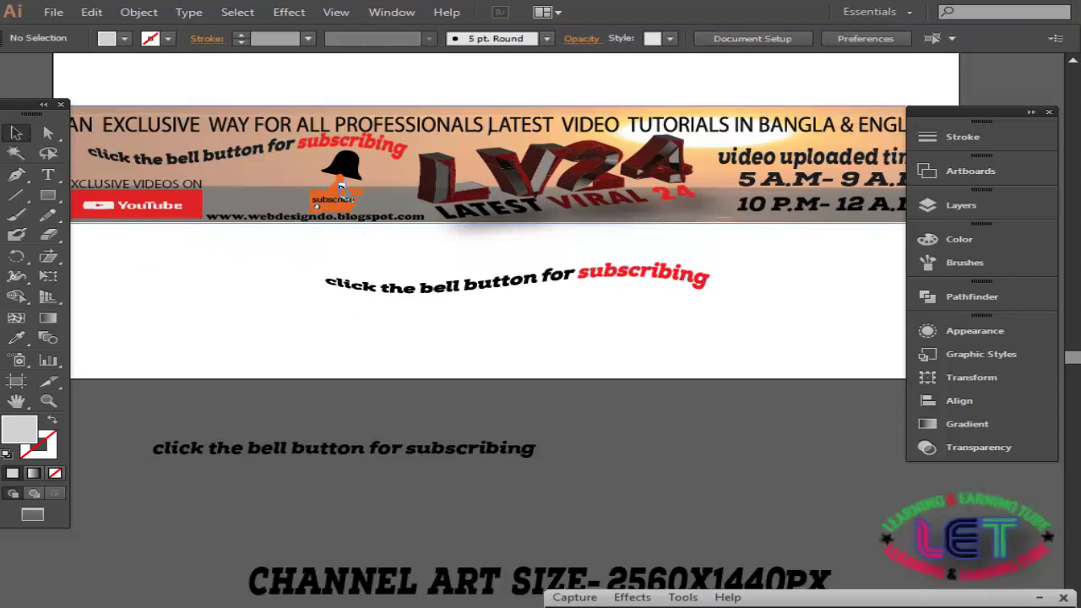
click(47, 13)
click(87, 69)
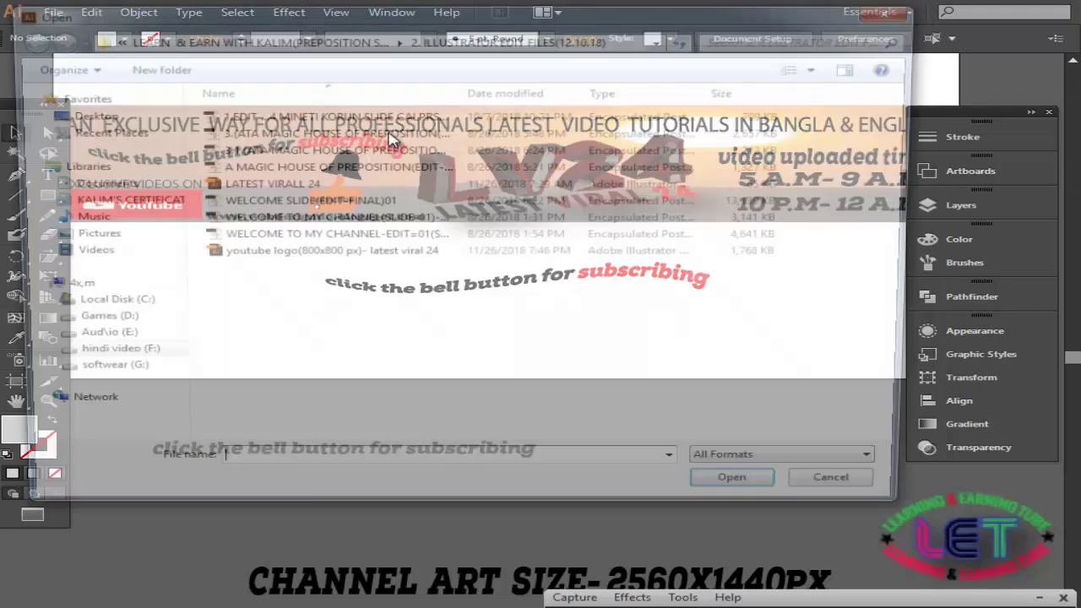
click(77, 235)
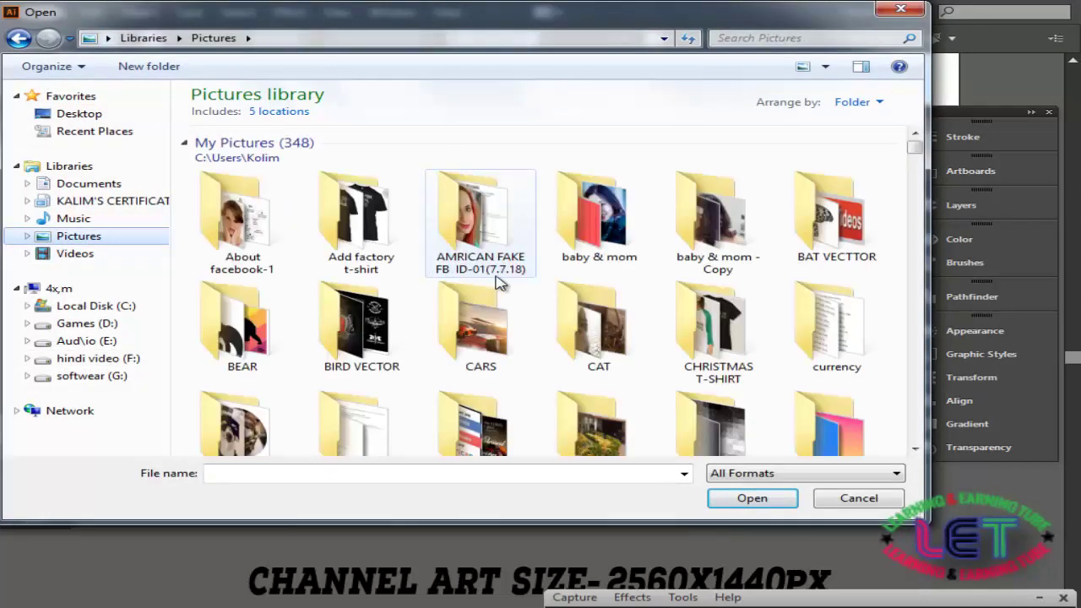
drag(915, 150, 884, 367)
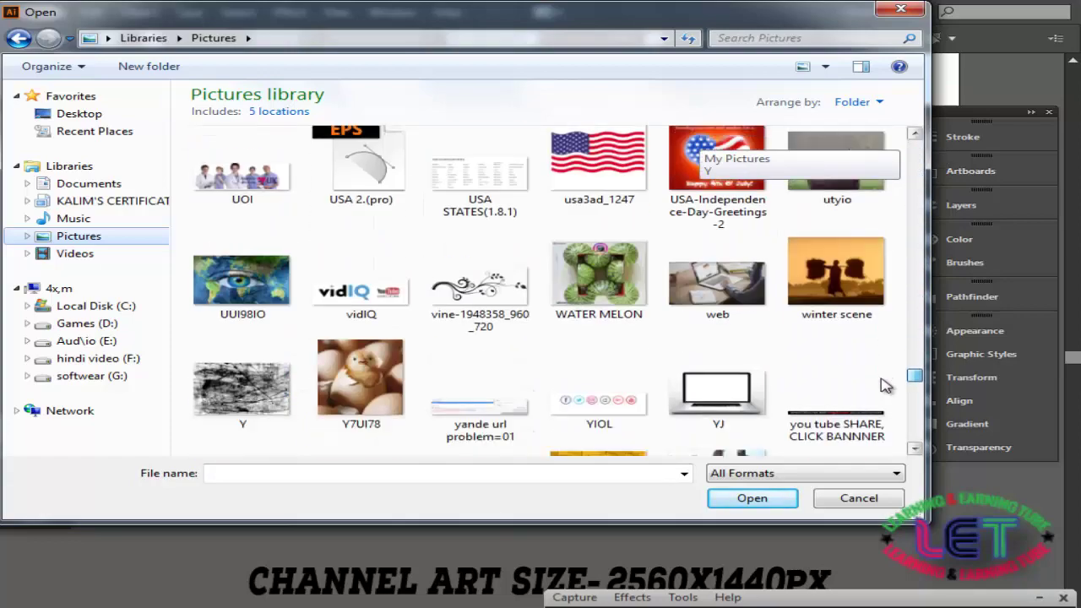
drag(885, 368, 887, 314)
click(859, 498)
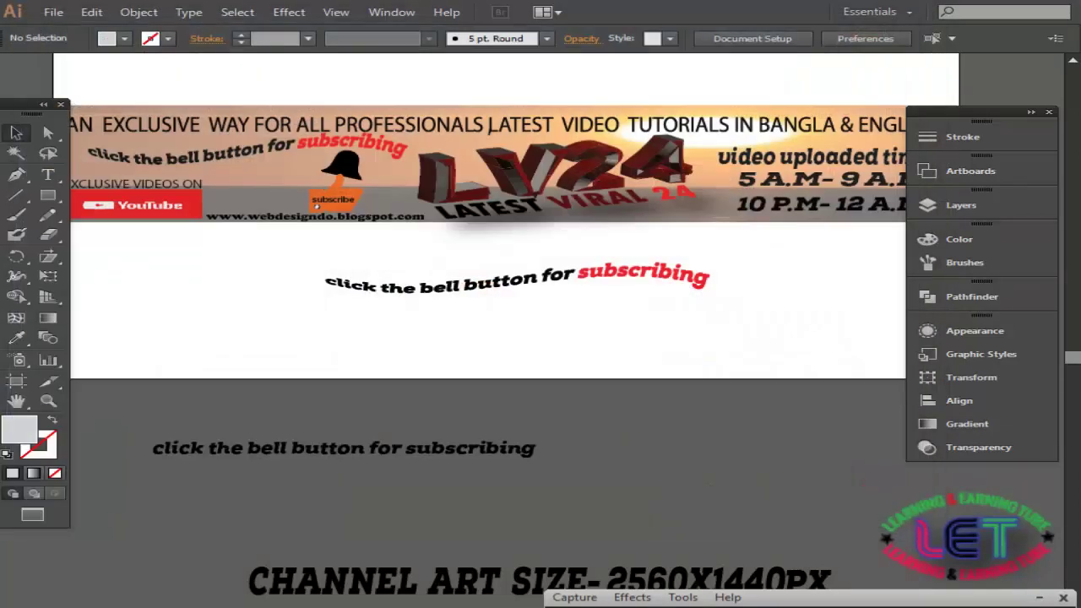
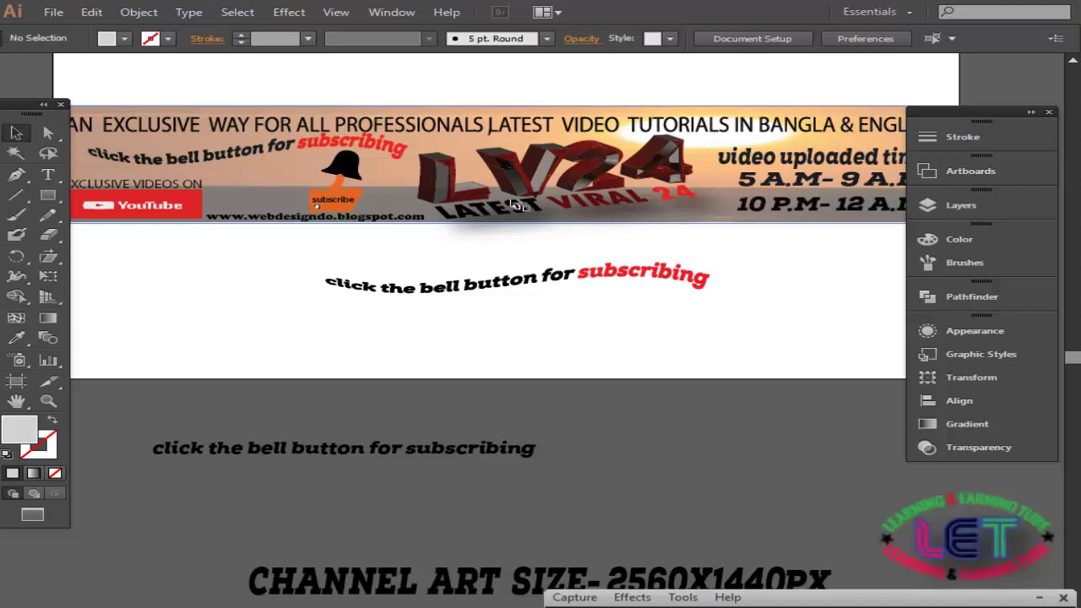
Move the warped bell-button text about 105 px left, then select the sunset banner image.
scroll(567, 301, down, 1)
scroll(683, 272, down, 2)
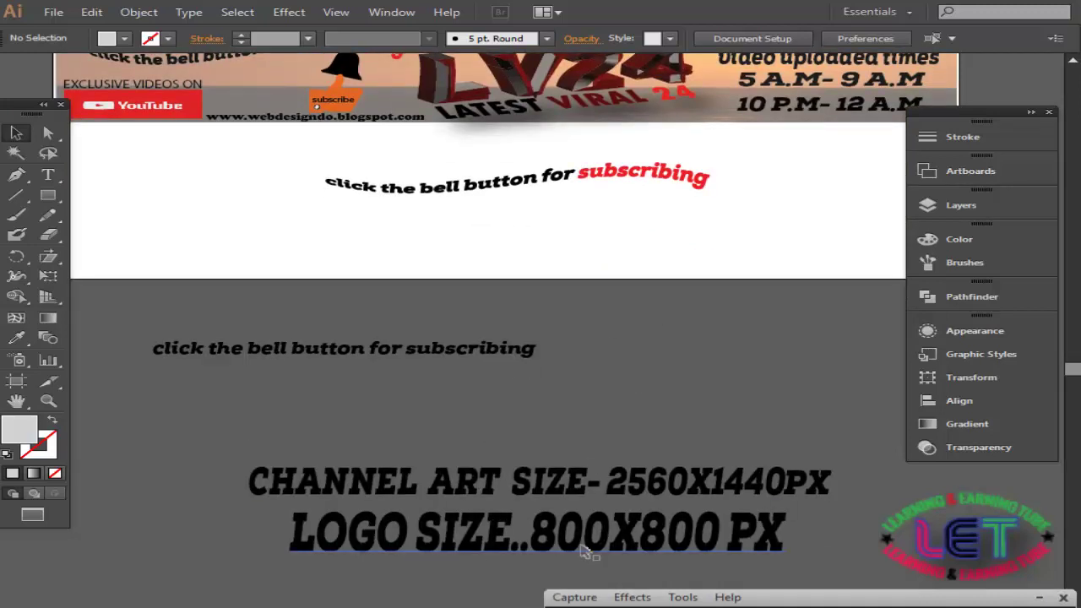
scroll(673, 357, up, 2)
scroll(673, 374, down, 1)
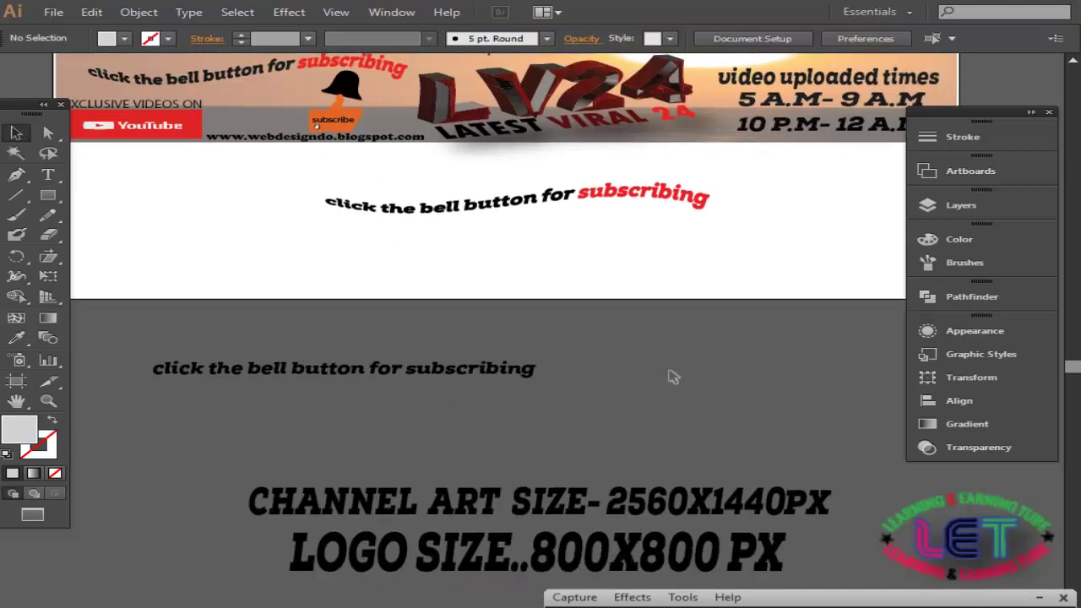
scroll(671, 390, down, 1)
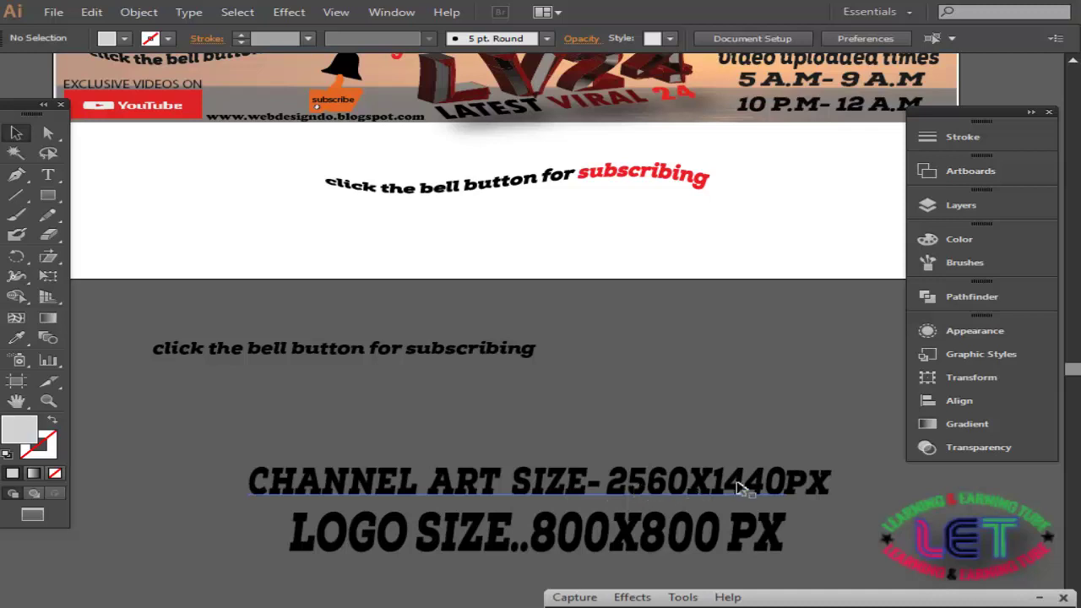
scroll(793, 408, up, 1)
scroll(792, 398, up, 1)
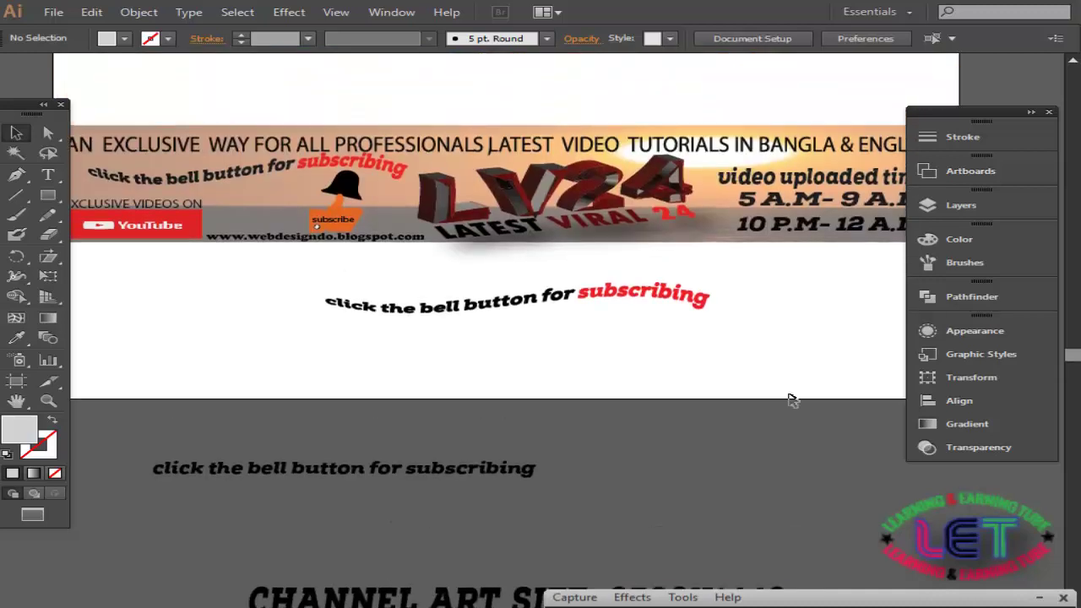
scroll(664, 350, up, 1)
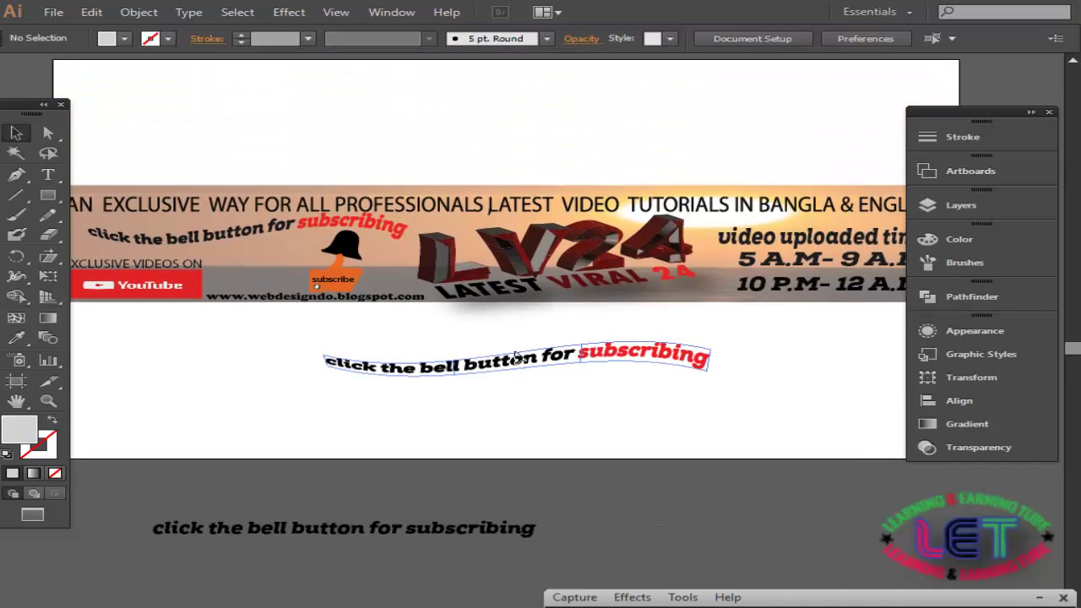
drag(595, 364, 507, 356)
click(520, 400)
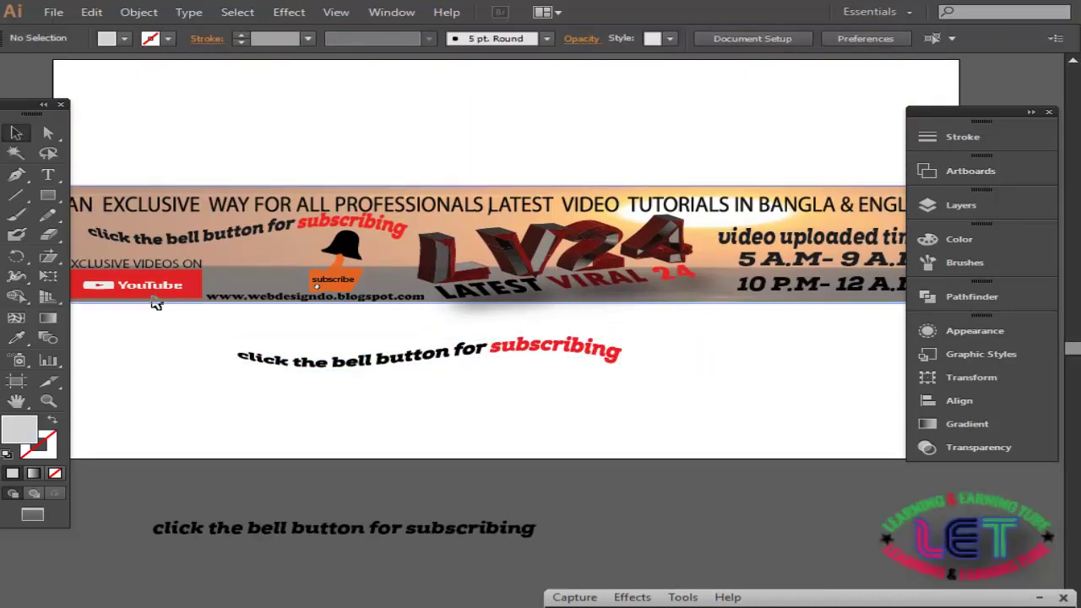
click(158, 289)
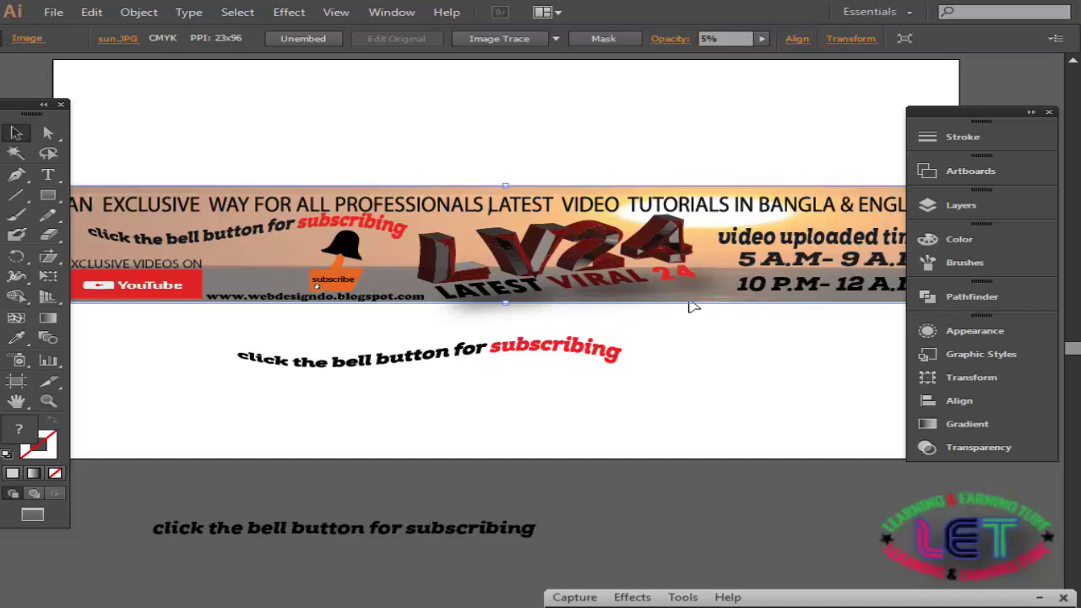
scroll(691, 308, down, 2)
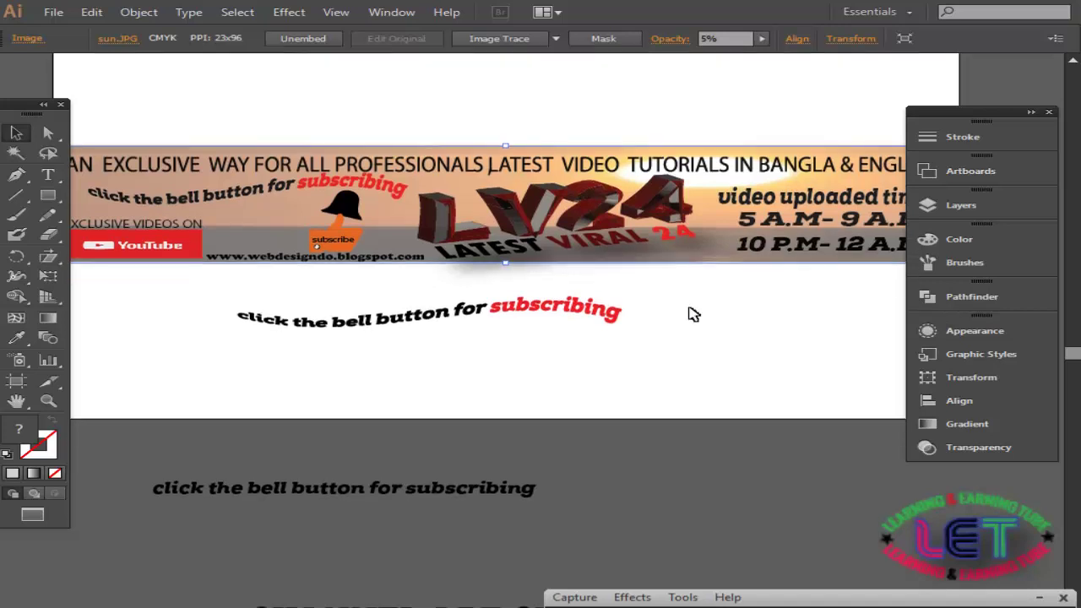
scroll(693, 312, down, 2)
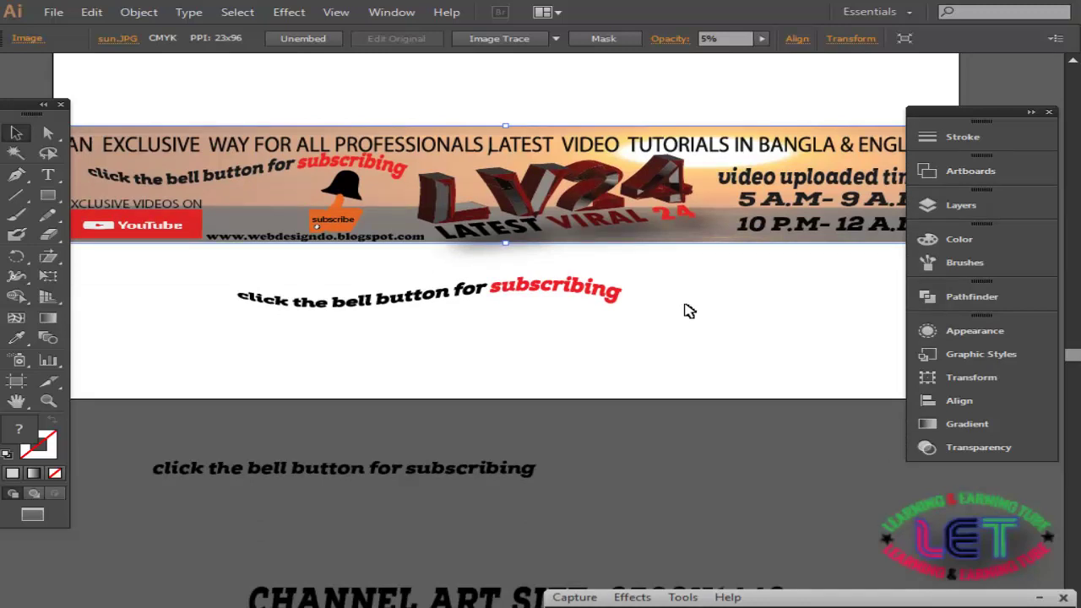
scroll(690, 311, up, 2)
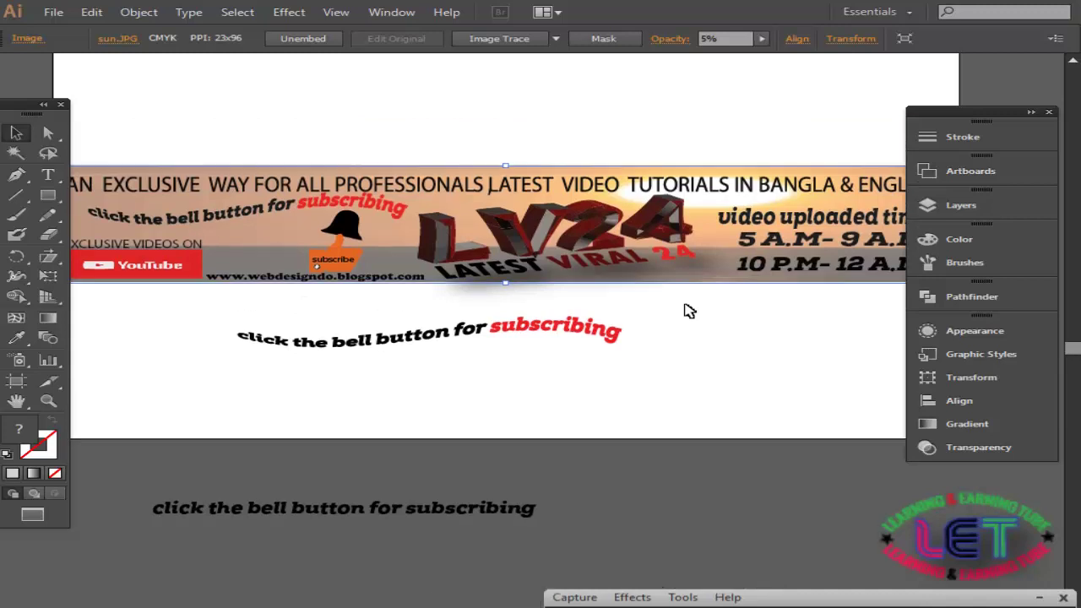
scroll(689, 311, up, 1)
scroll(689, 311, down, 2)
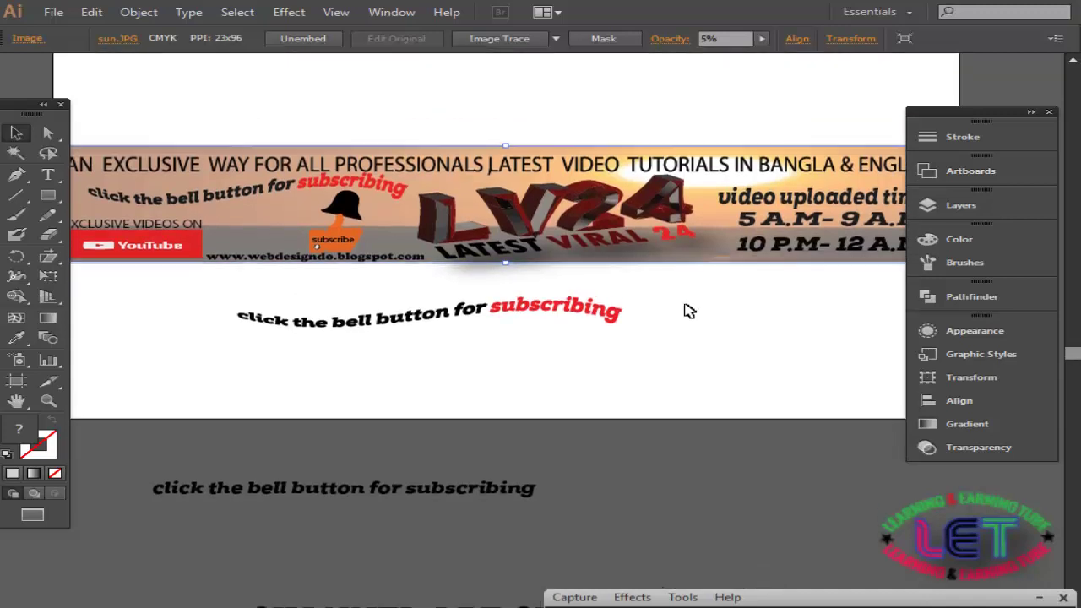
scroll(690, 310, down, 1)
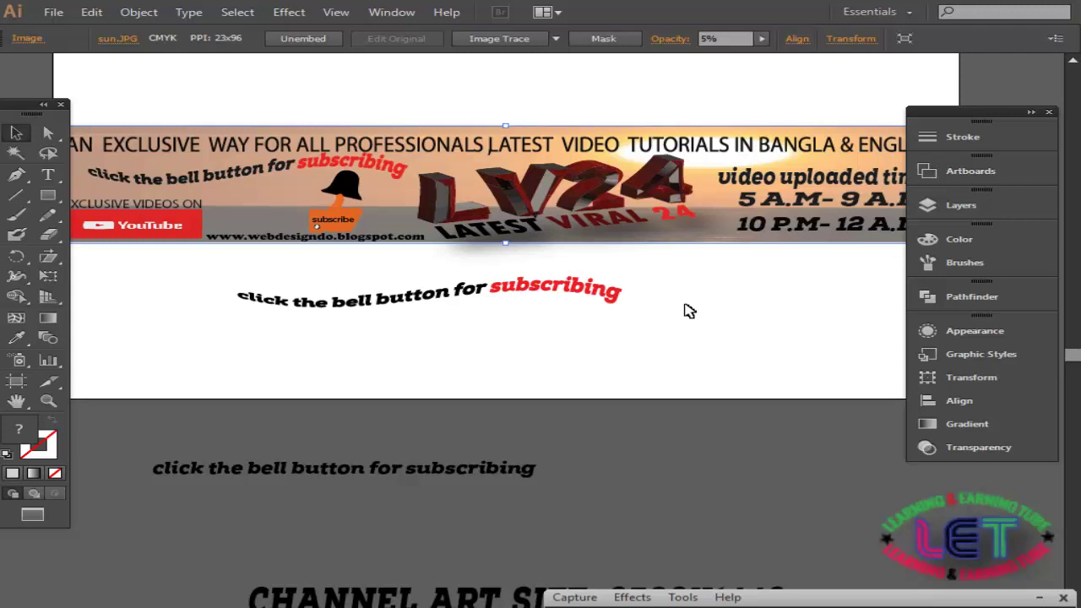